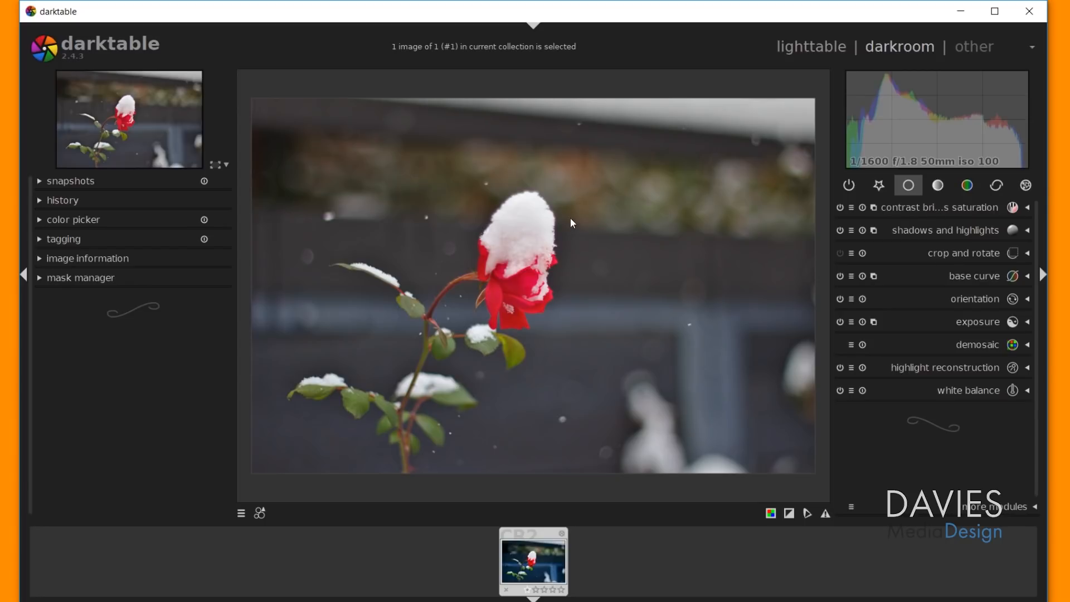
click(993, 507)
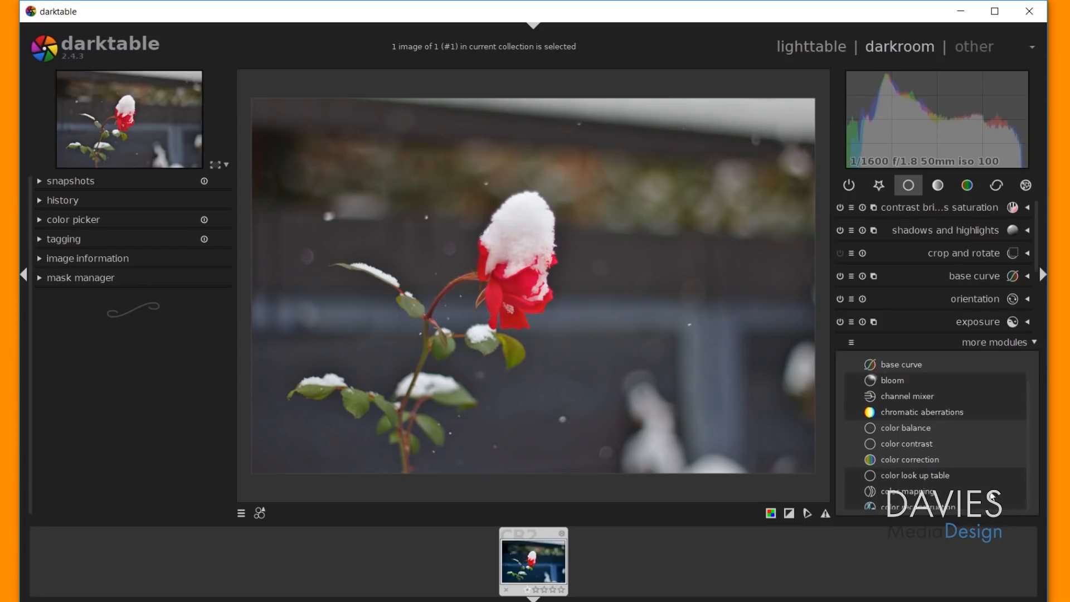
click(1020, 342)
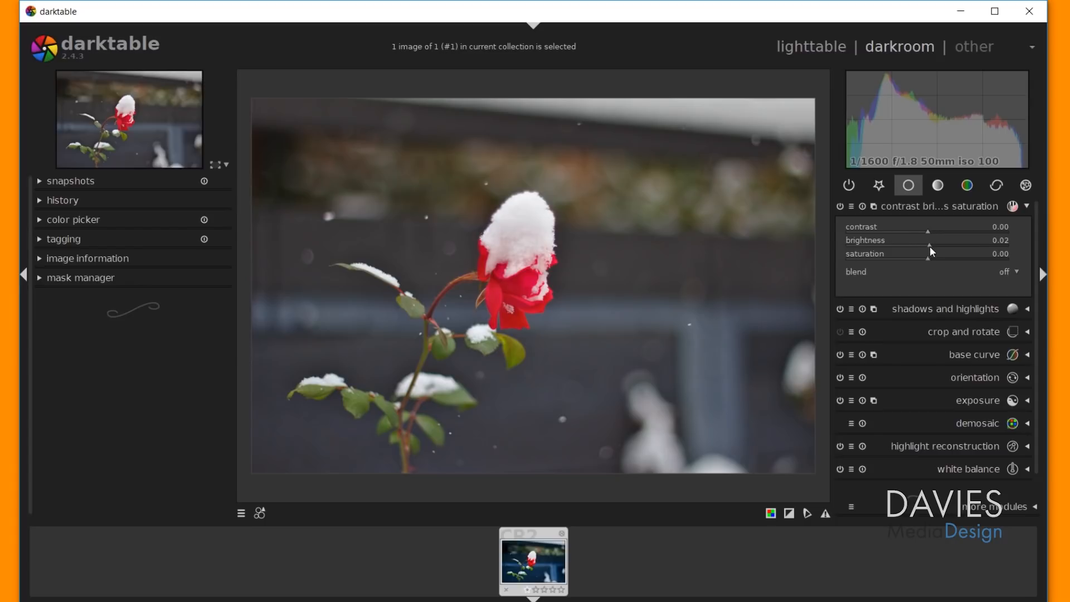
Step: Set contrast and brightness to 0.09 and raise saturation slightly above 0.61
drag(930, 246, 935, 231)
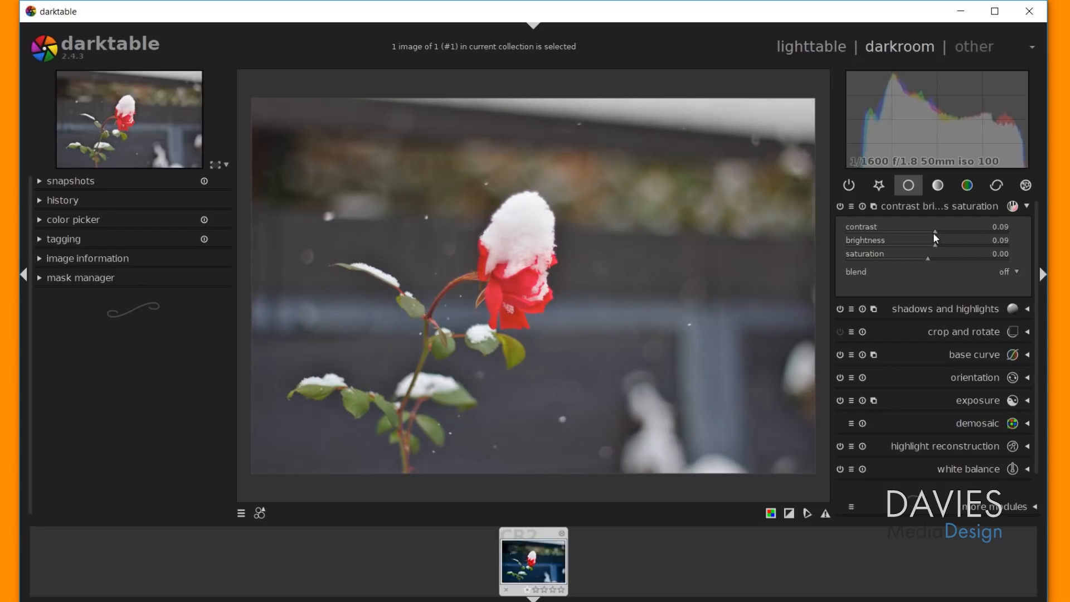
drag(934, 233, 941, 232)
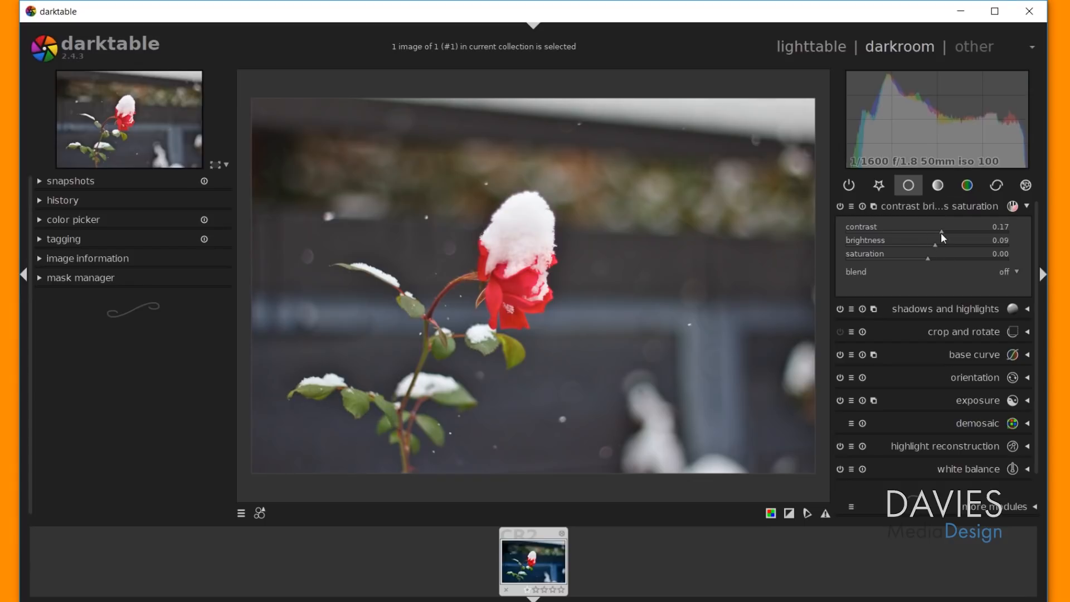
drag(941, 233, 936, 233)
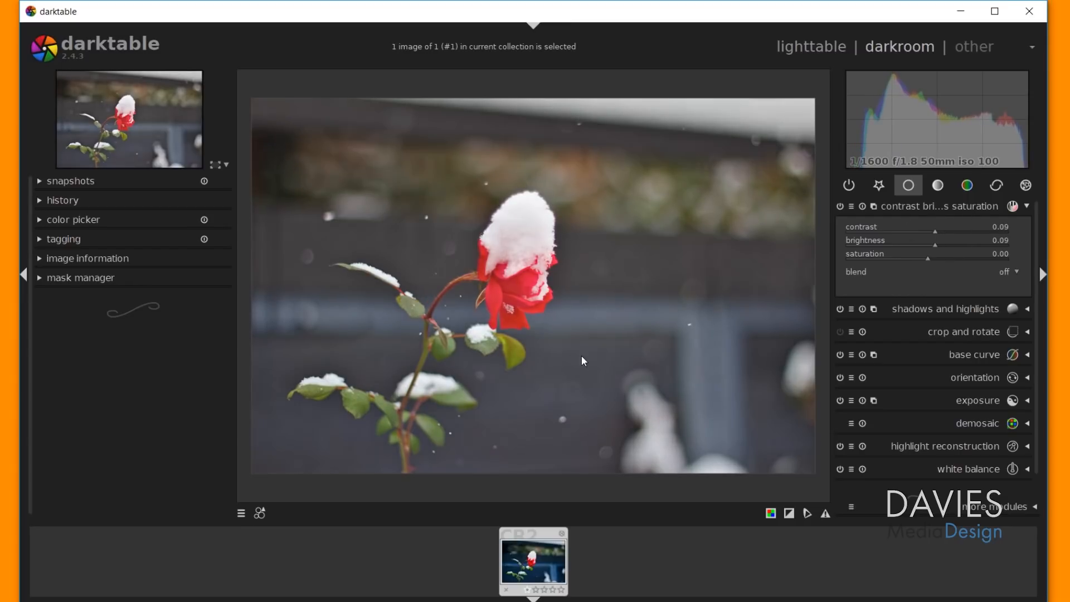
drag(925, 260, 977, 261)
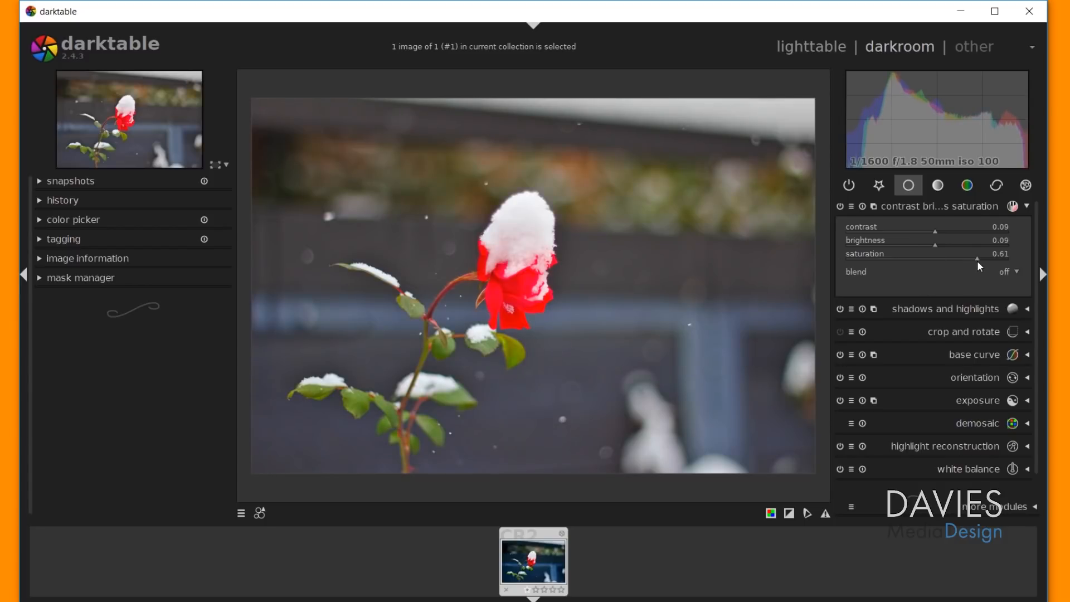
drag(977, 261, 981, 260)
Step: In shadows and highlights, set shadows to 36.96, highlights to -36.96 and white point adjustment to about -2.5
click(917, 308)
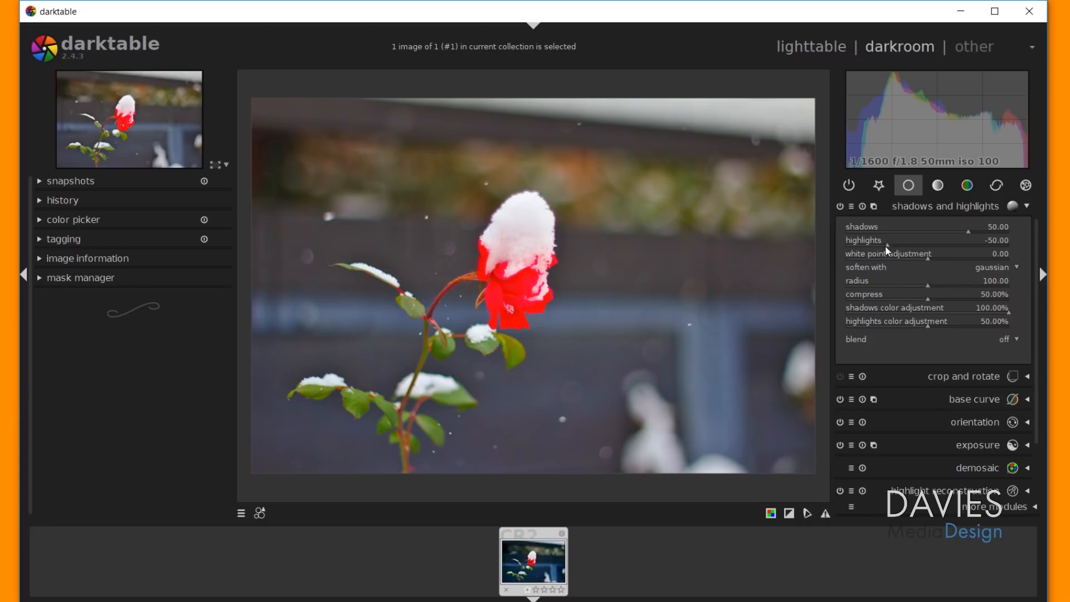
drag(885, 246, 895, 243)
drag(967, 229, 960, 233)
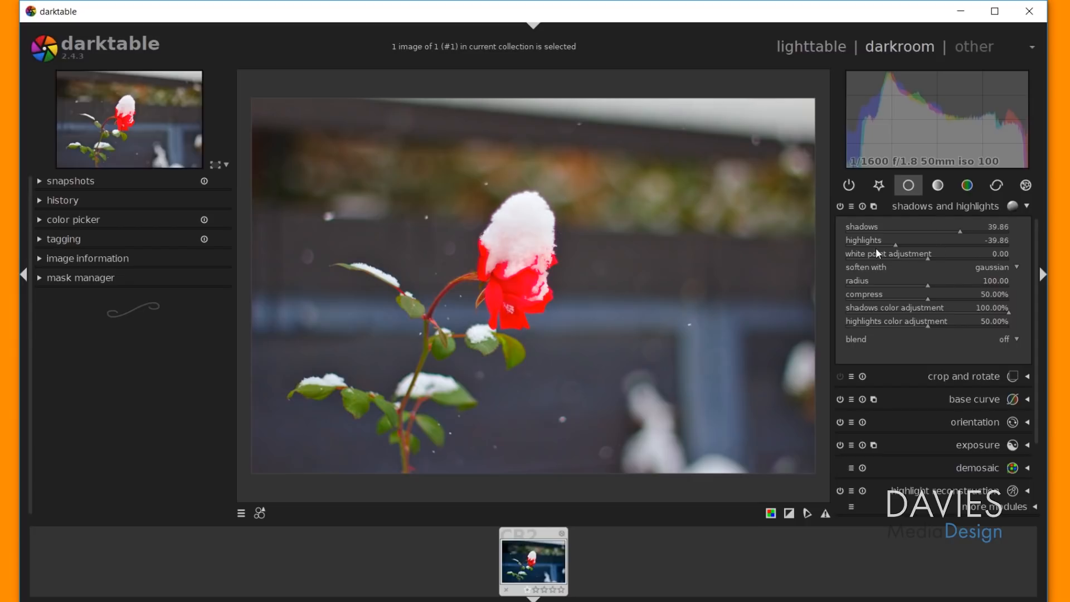
click(958, 230)
click(895, 243)
click(933, 258)
drag(932, 257, 908, 269)
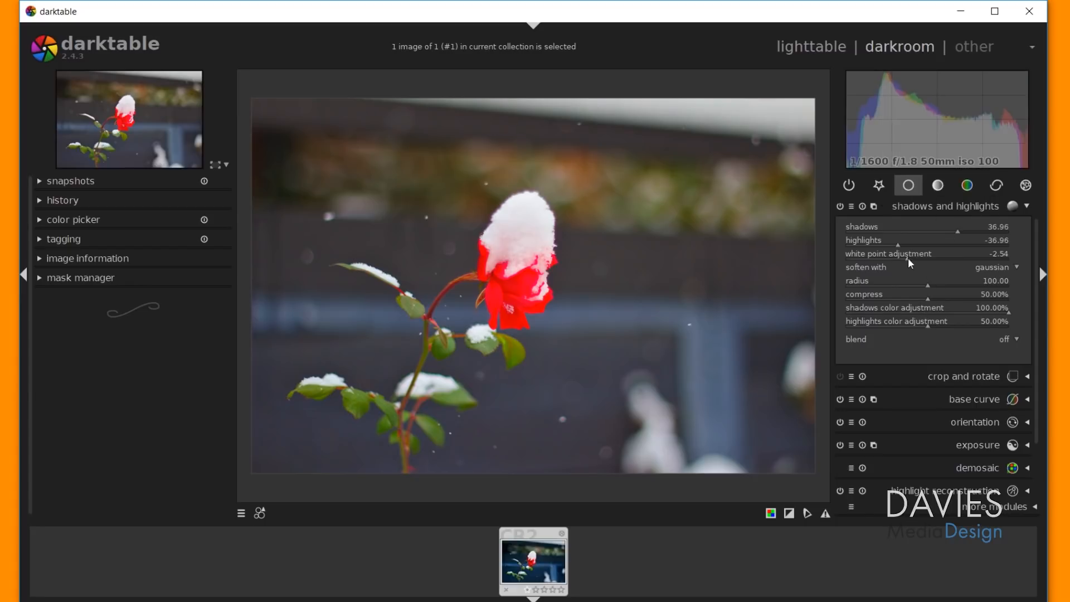
drag(908, 258, 906, 261)
Step: In the exposure module, set the exposure to -0.13EV and the black level to 0.0043
click(984, 444)
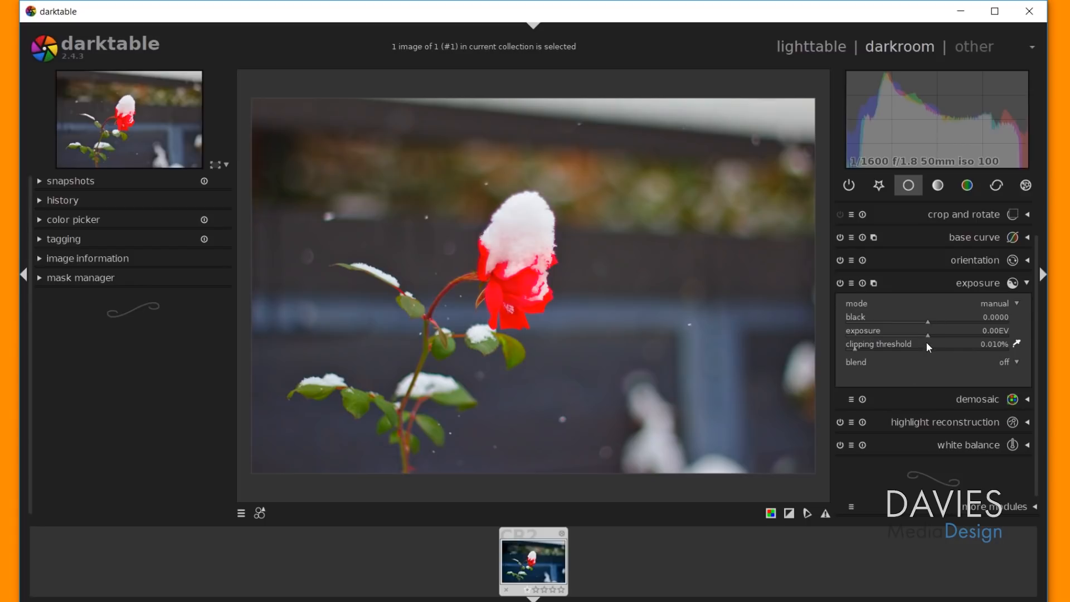
mouse_move(927, 336)
mouse_down()
mouse_move(918, 340)
mouse_move(939, 338)
mouse_up()
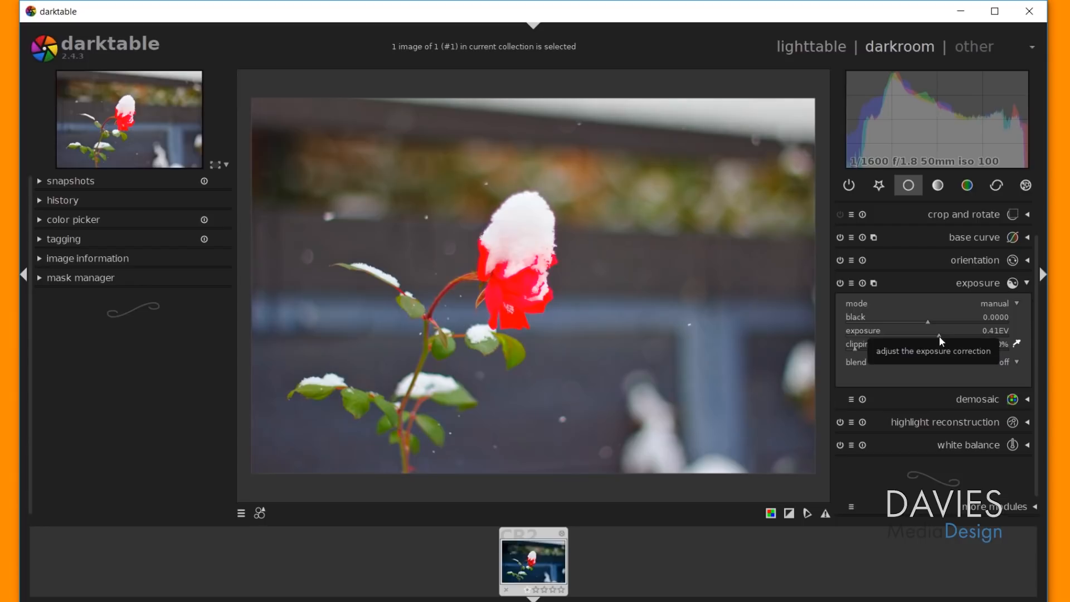
drag(940, 337, 940, 339)
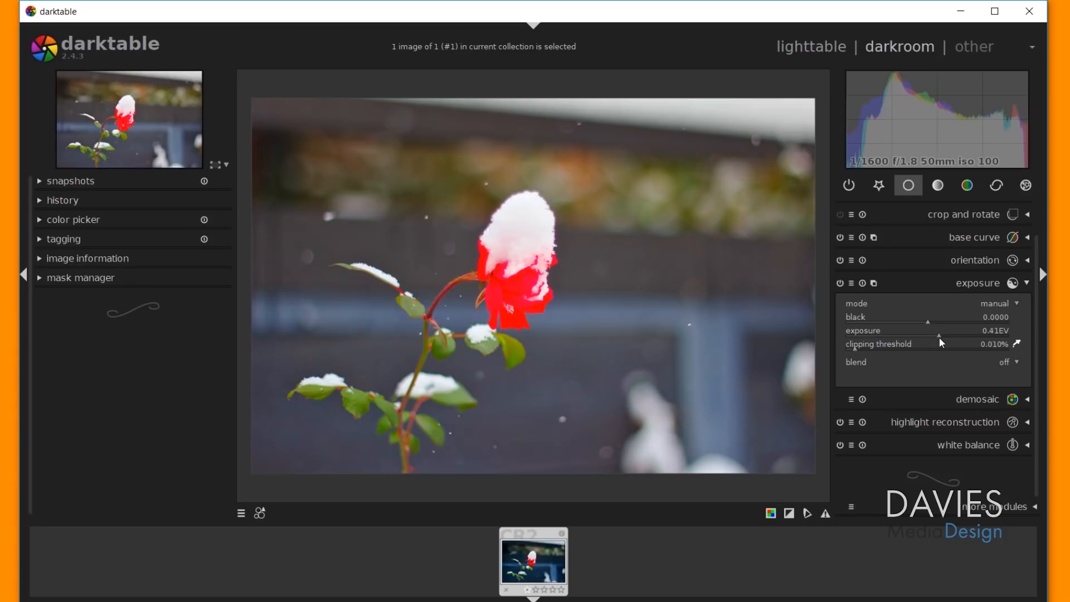
drag(940, 338, 925, 336)
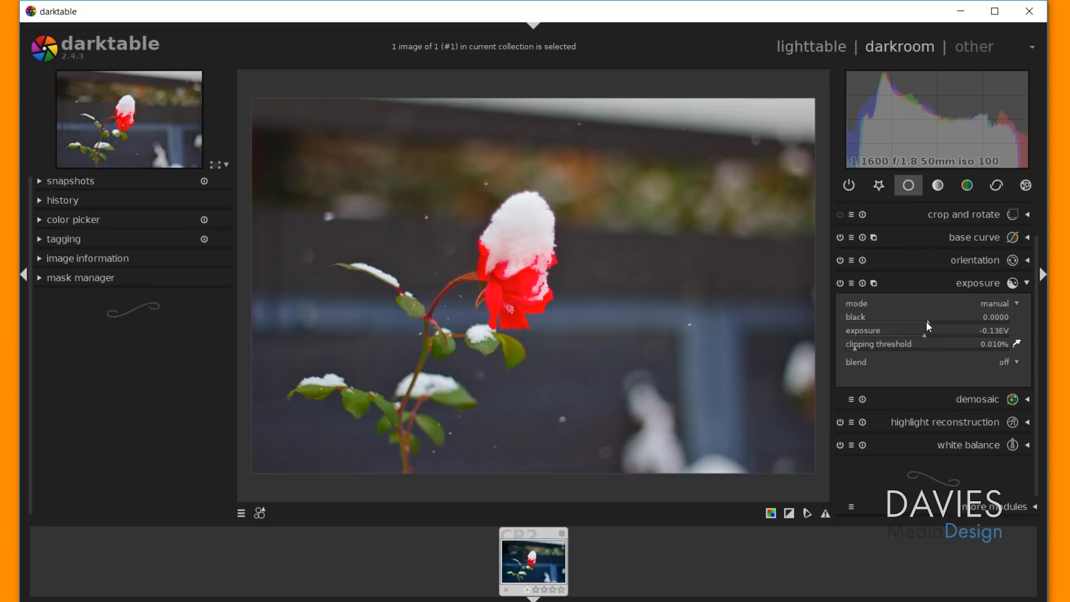
drag(926, 322, 915, 331)
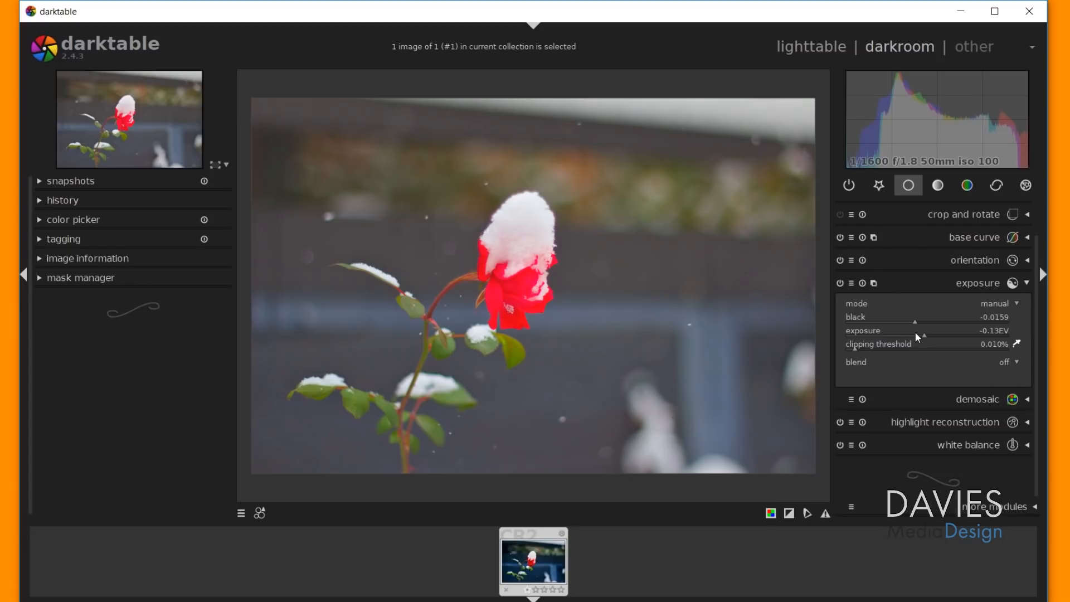
drag(915, 332, 930, 327)
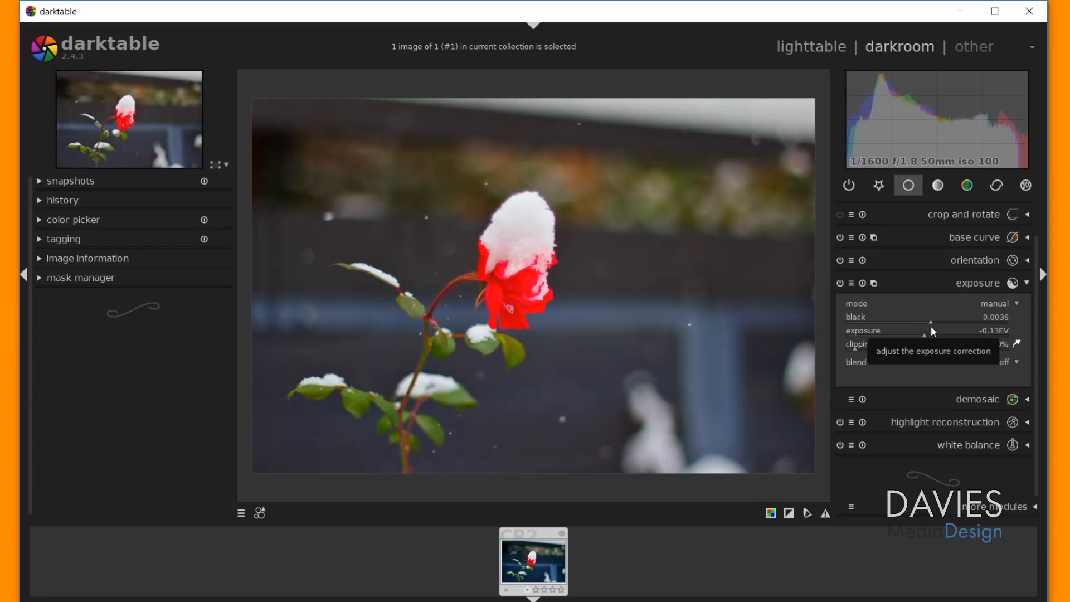
drag(931, 327, 931, 326)
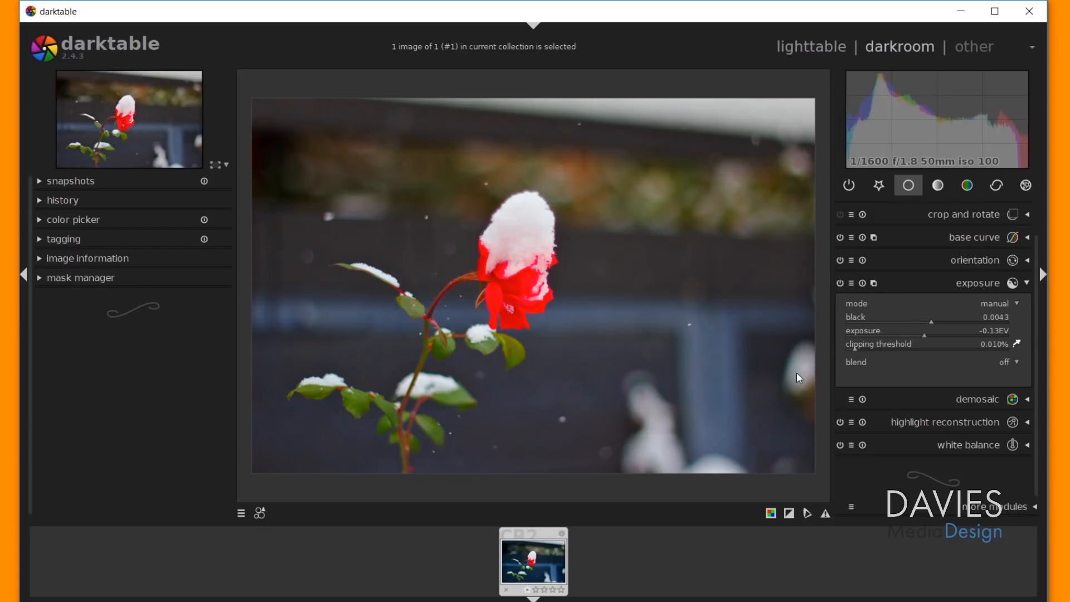
Step: Try cooler white balance temperatures down to 3491K and reset the white balance module
click(966, 446)
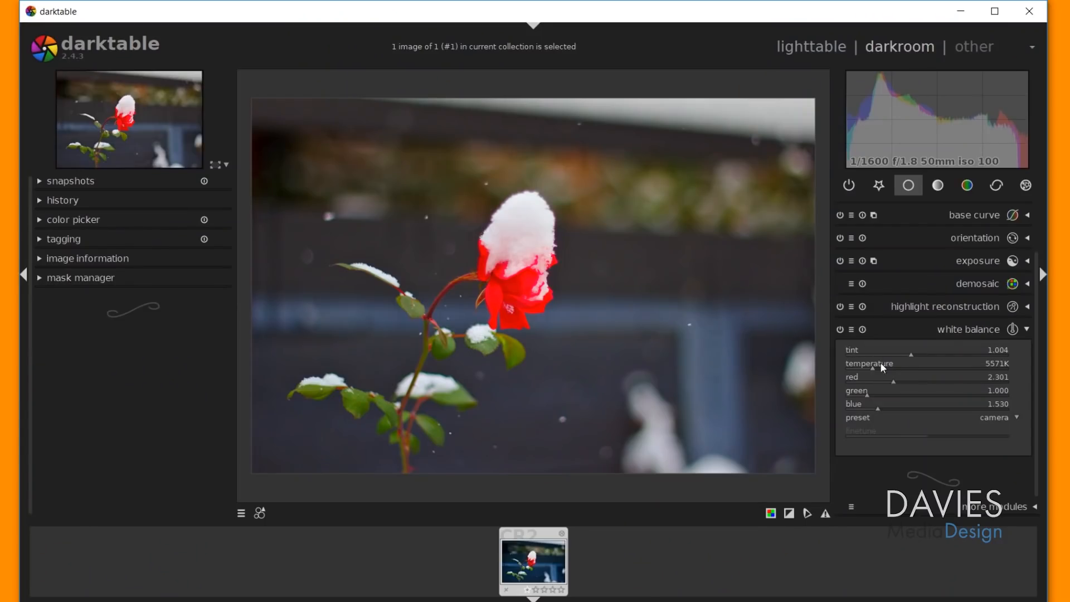
drag(872, 369, 864, 372)
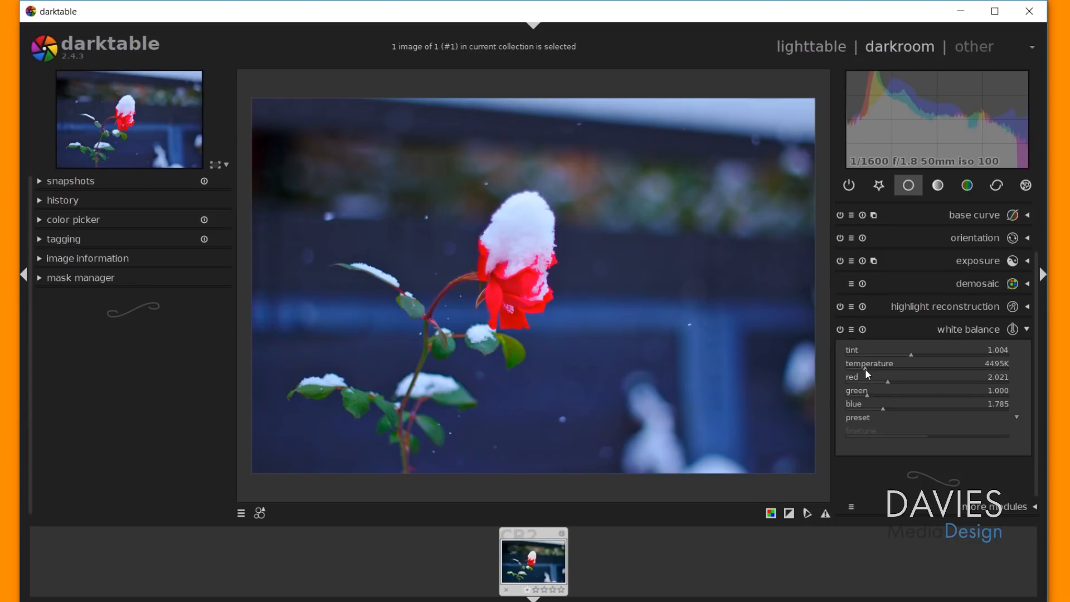
drag(866, 370, 859, 369)
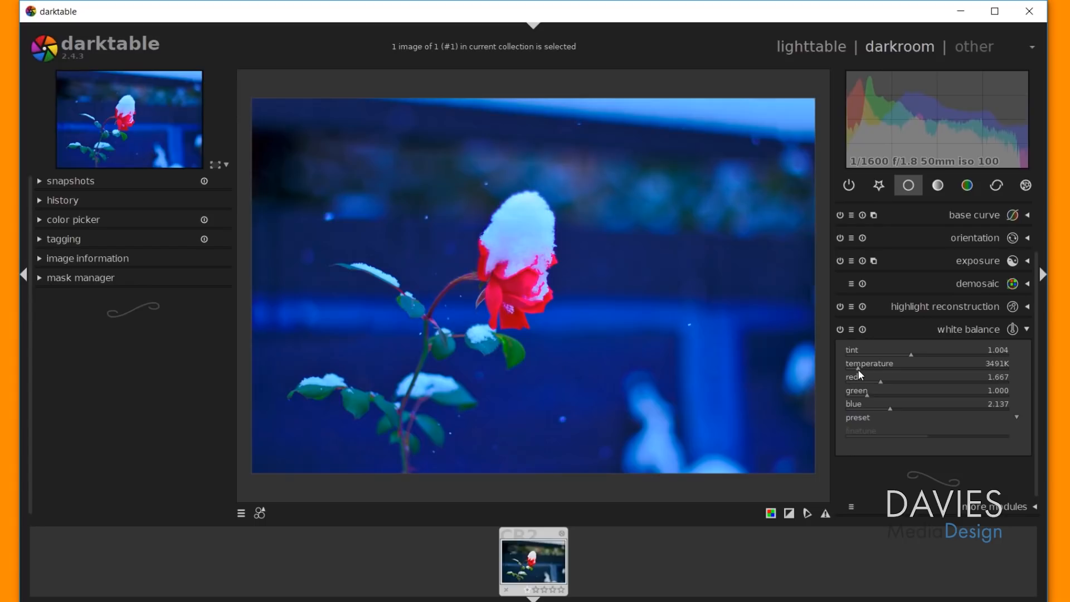
drag(858, 370, 867, 369)
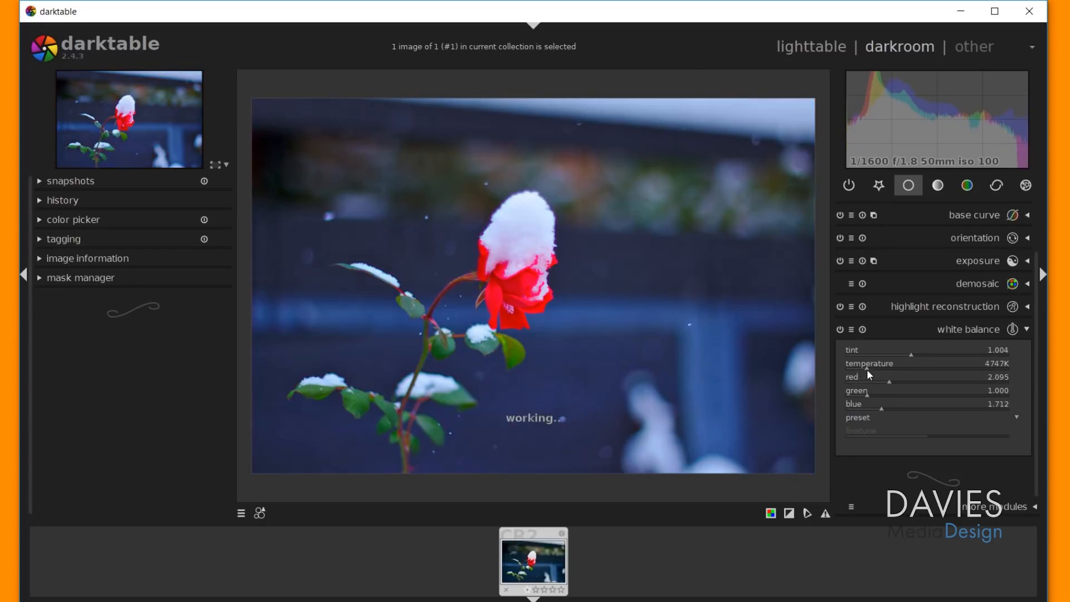
click(864, 329)
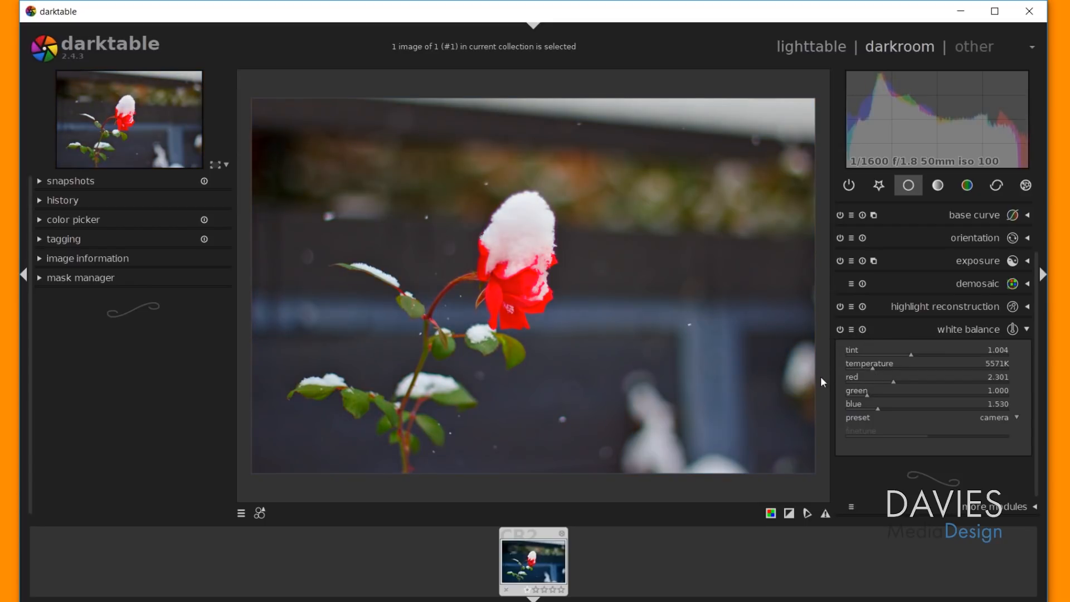
Step: Cool the photo slightly by setting the white balance temperature to 4914K
drag(872, 367, 868, 369)
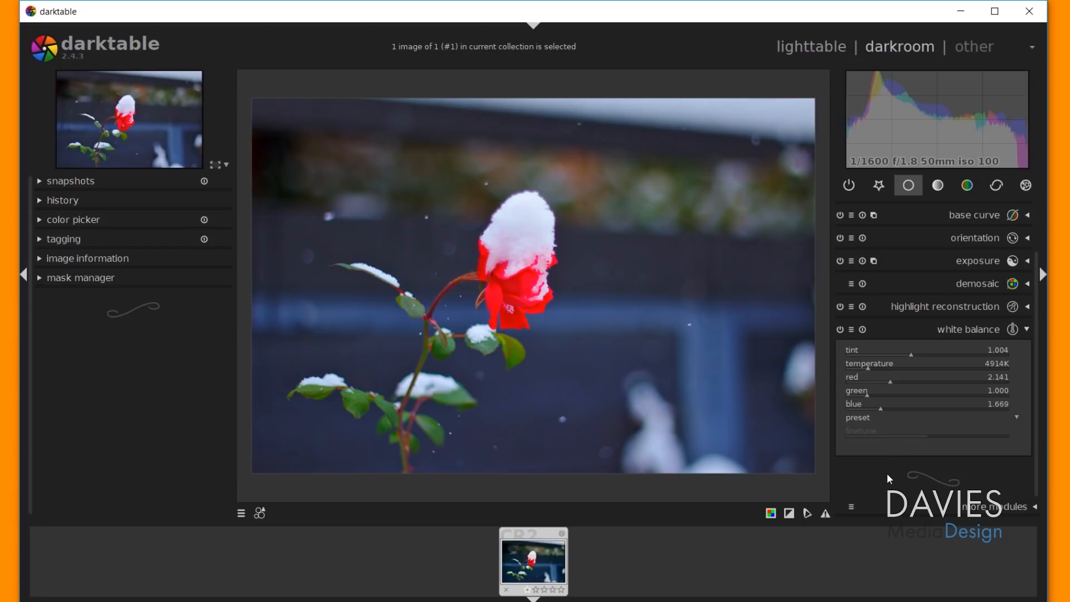
Step: Try a fill light exposure of -0.38EV and reset the fill light to its default settings
click(939, 189)
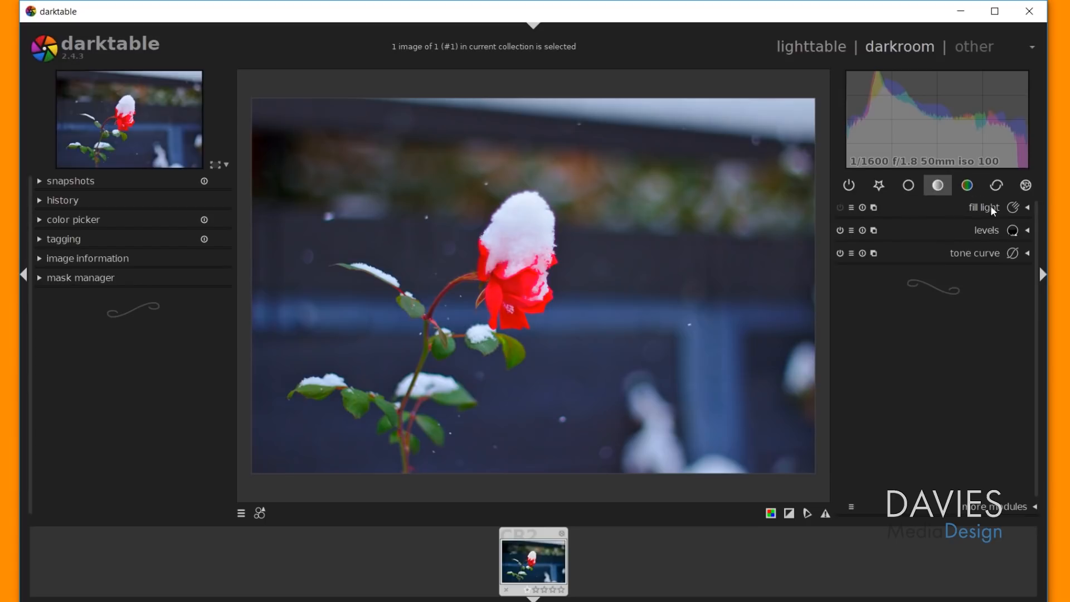
click(1029, 208)
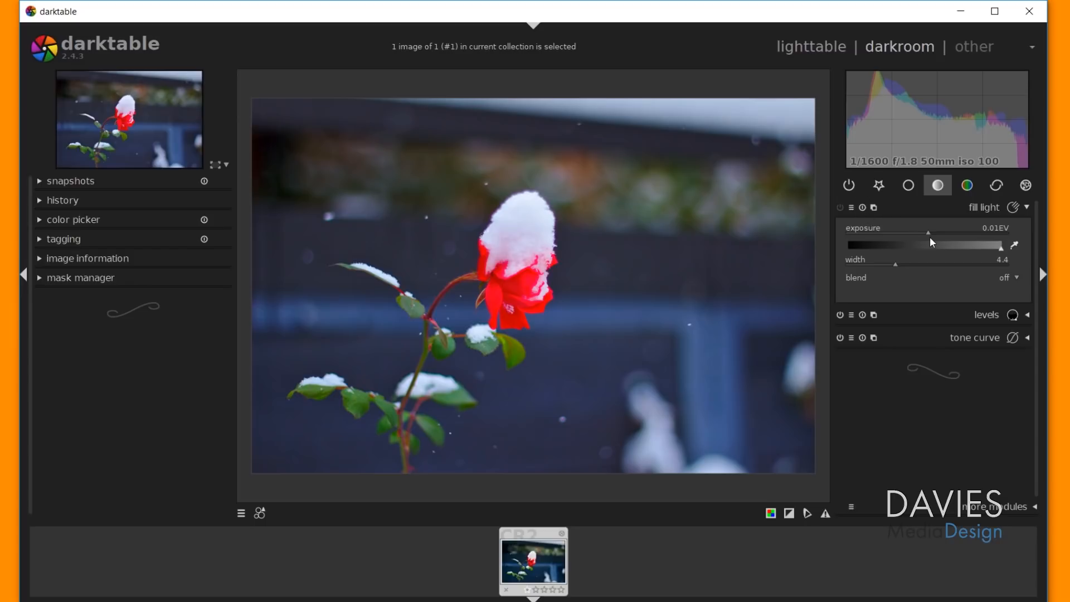
drag(930, 238, 913, 242)
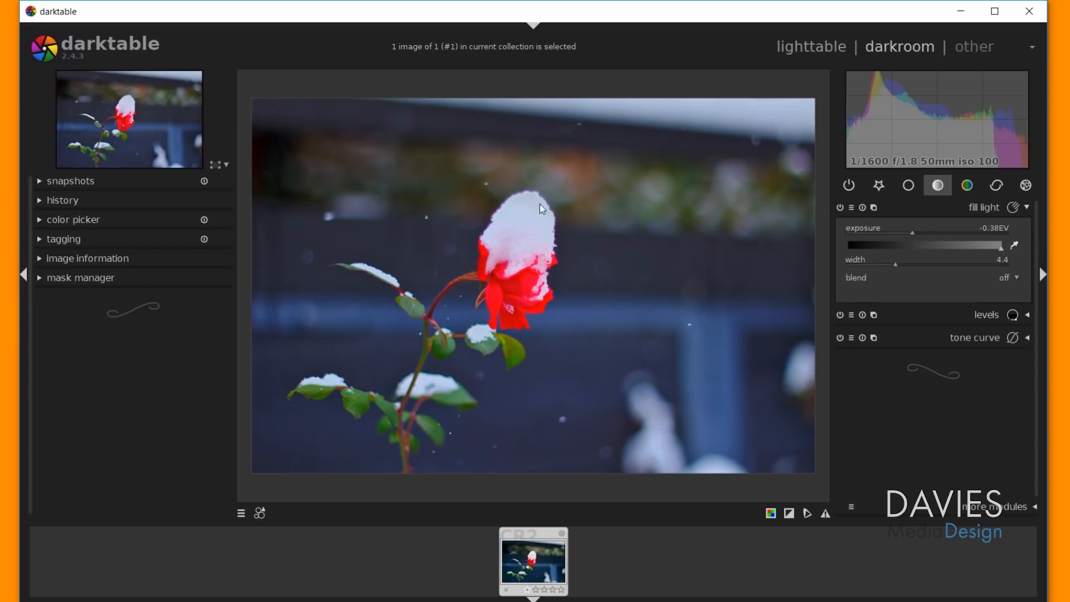
click(862, 207)
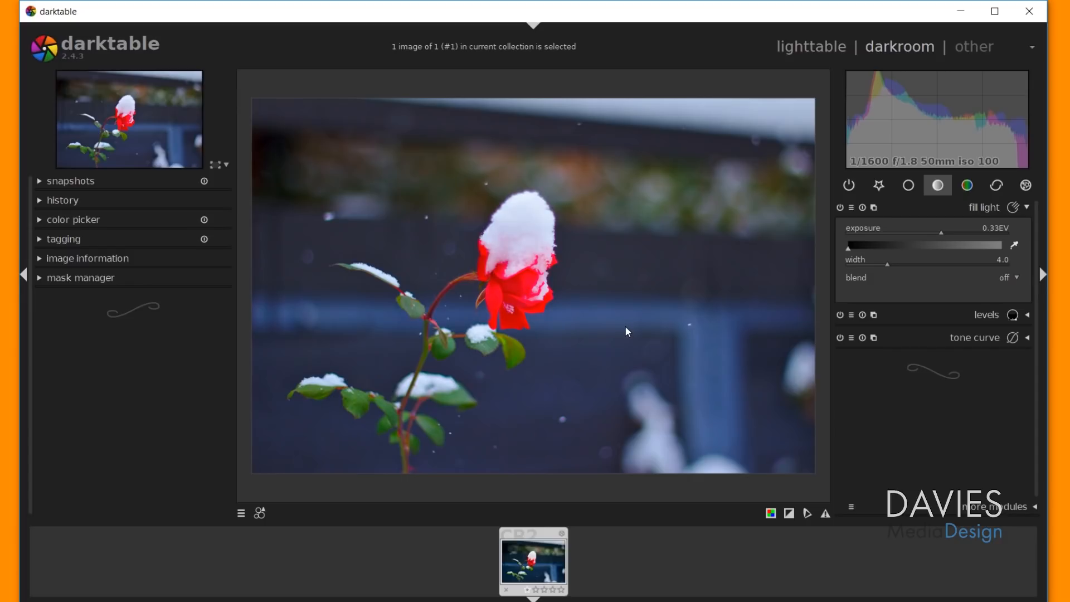
click(1030, 209)
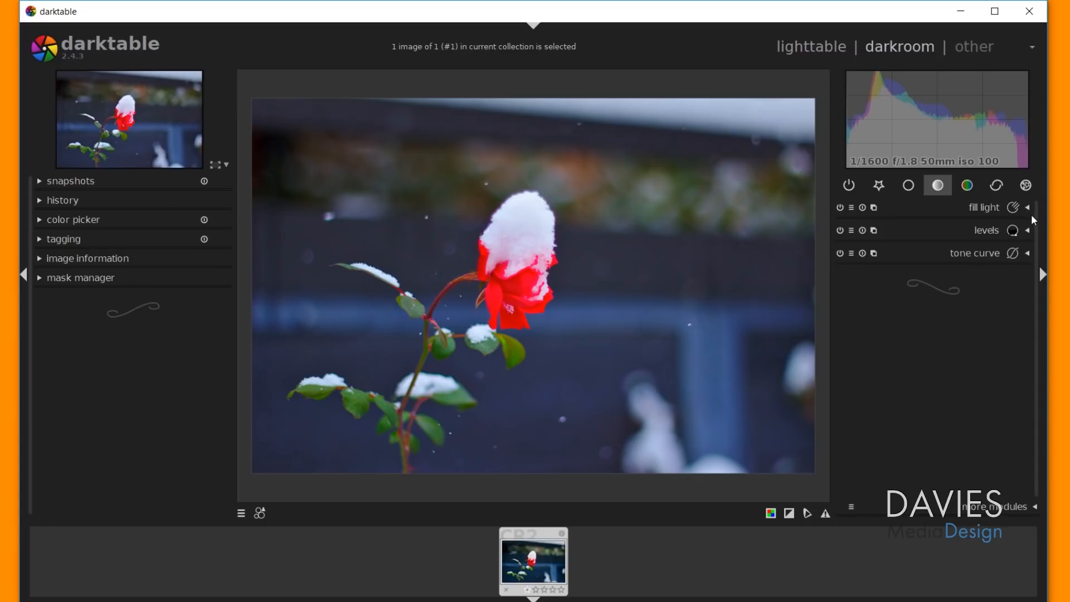
Step: In levels, move the black and white points slightly inward, fine-tune the gray point and compare the image without the adjustment
click(1027, 230)
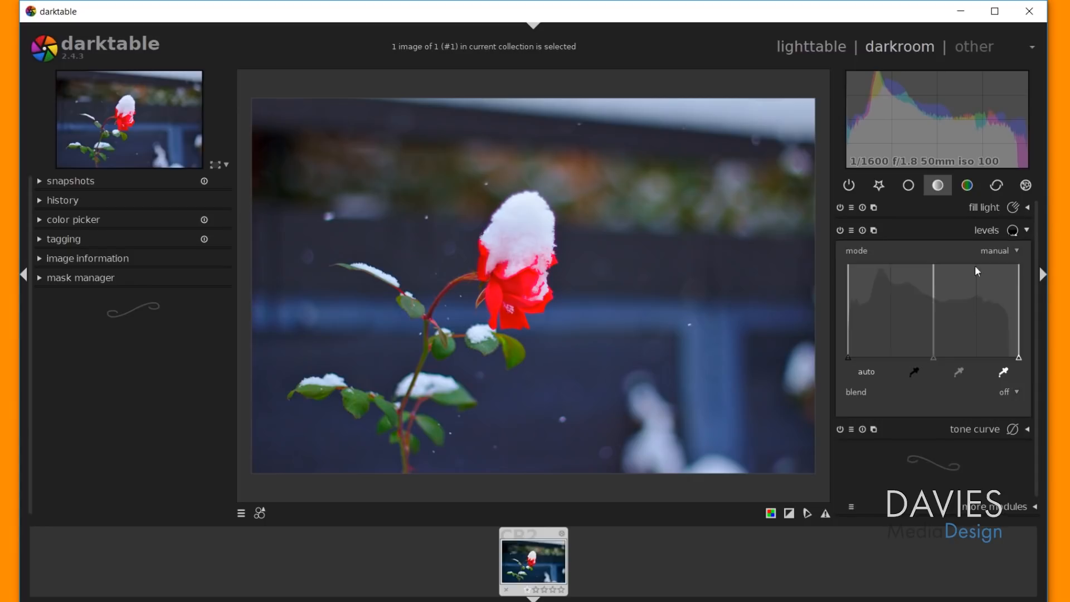
drag(933, 358, 927, 358)
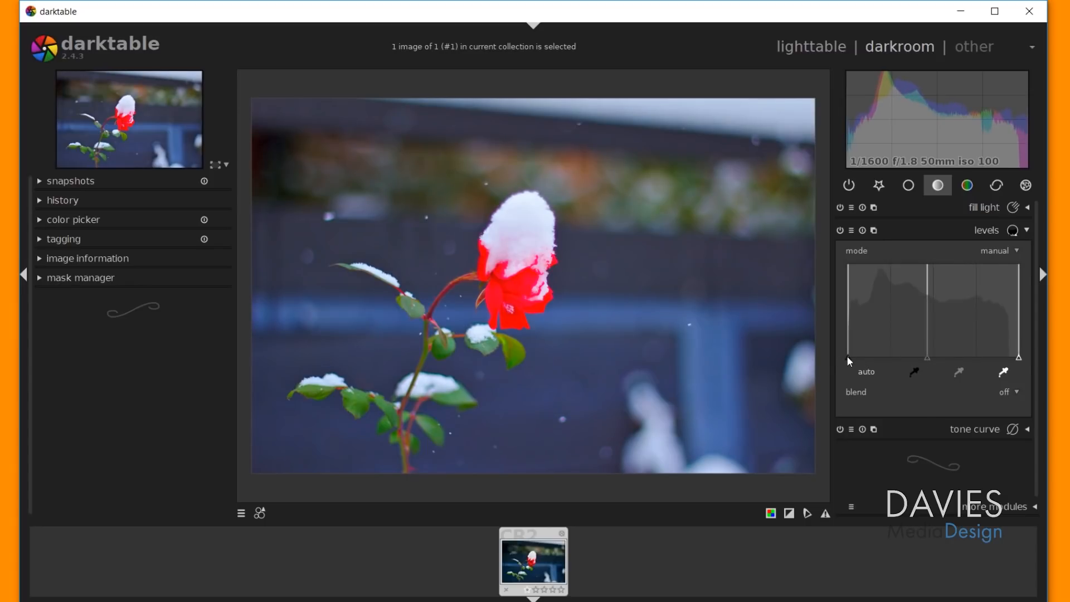
drag(849, 359, 852, 359)
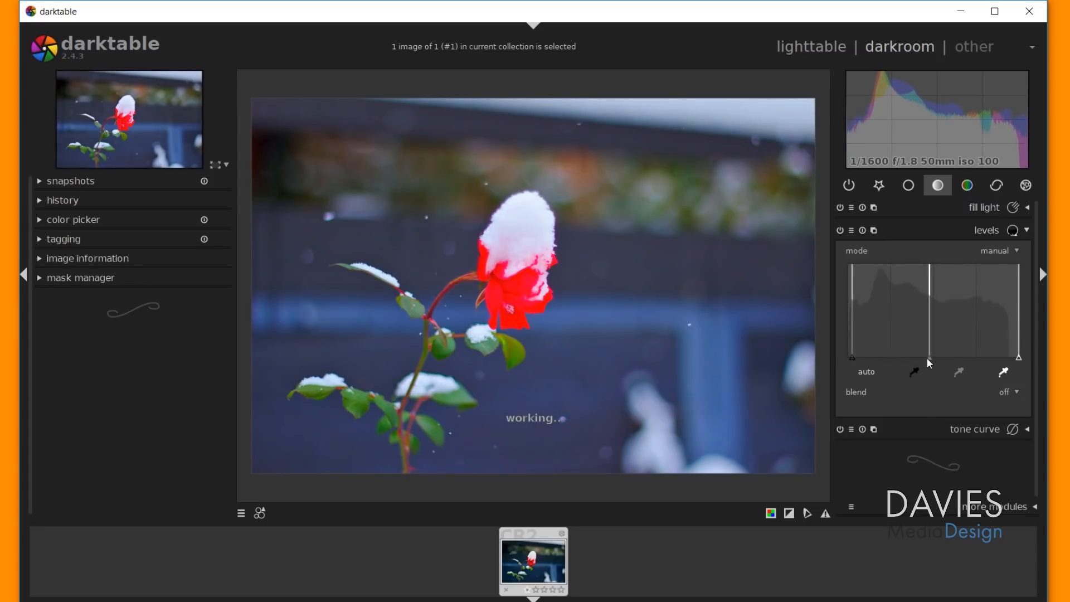
drag(1017, 359, 1010, 359)
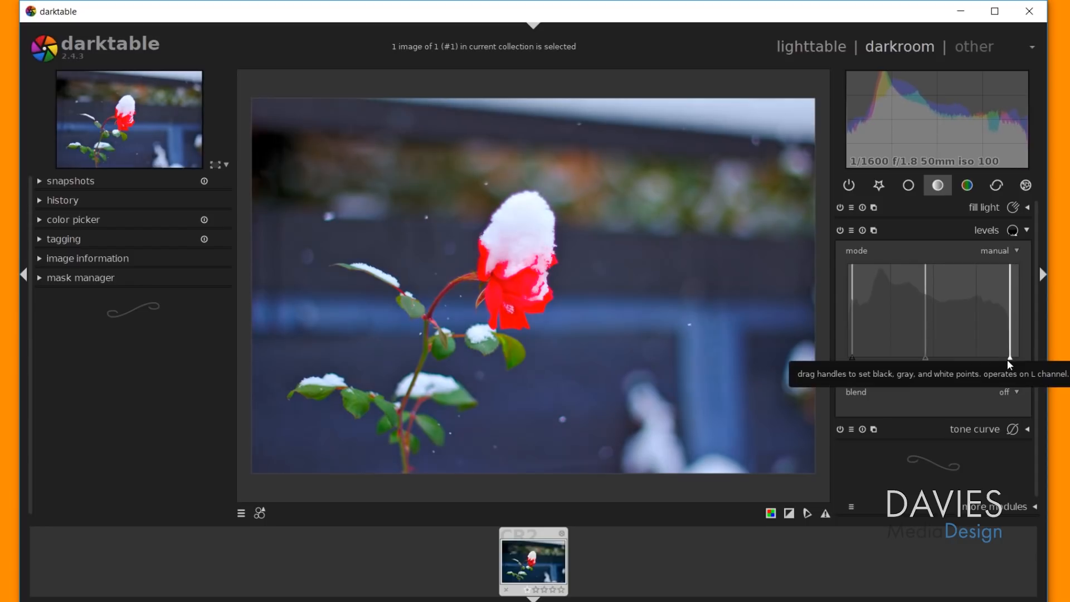
drag(925, 359, 930, 360)
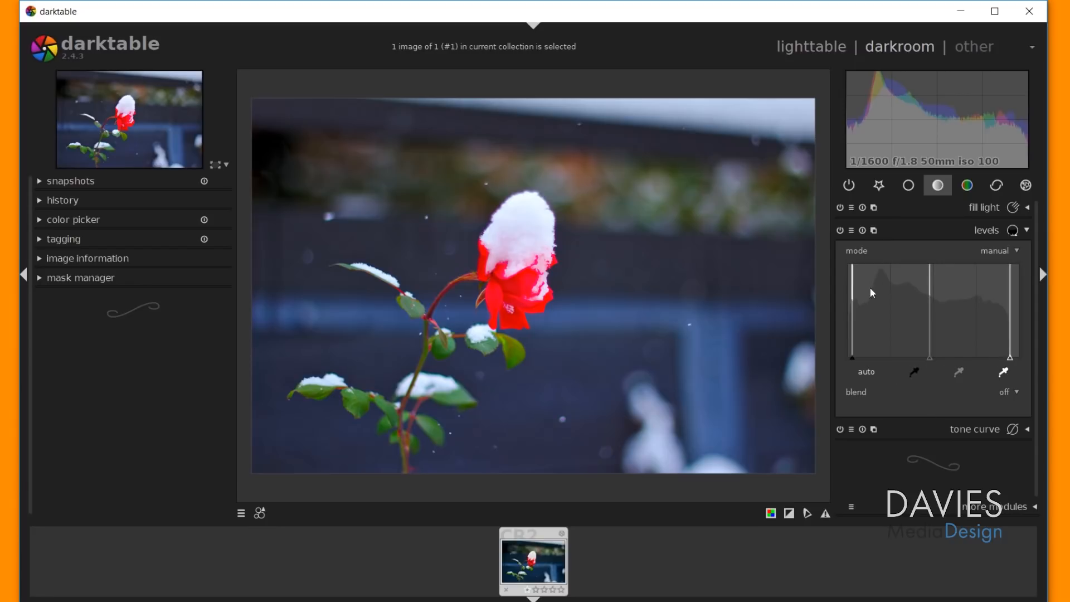
click(840, 231)
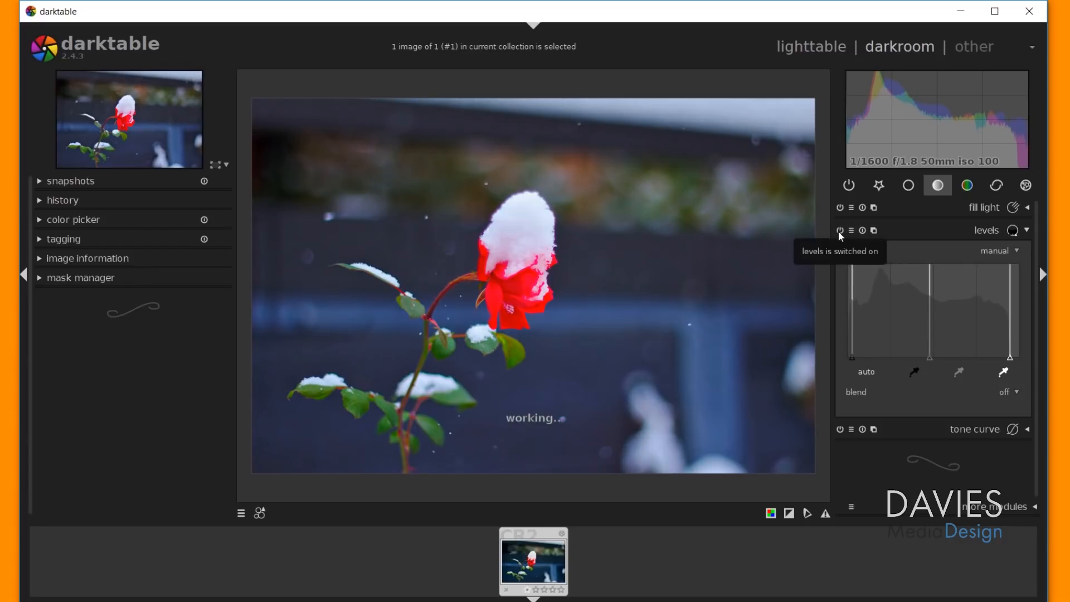
click(1025, 231)
Step: In tone curve, shape a gentle S-curve on the L channel with raised highlights and lowered shadows, and compare the photo without it
click(1026, 252)
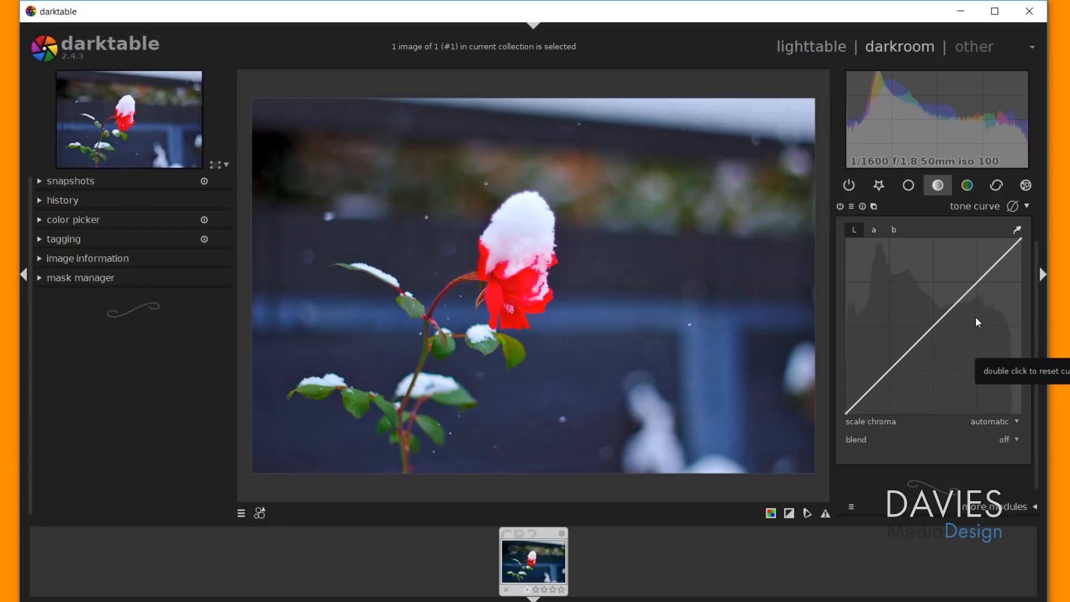
drag(973, 297, 975, 279)
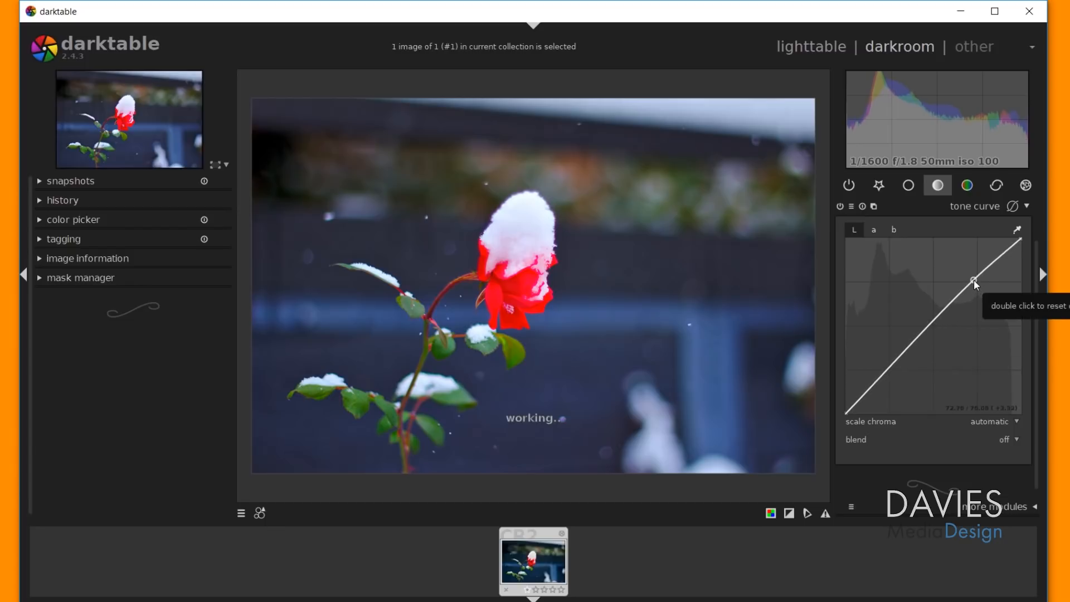
drag(899, 353, 903, 363)
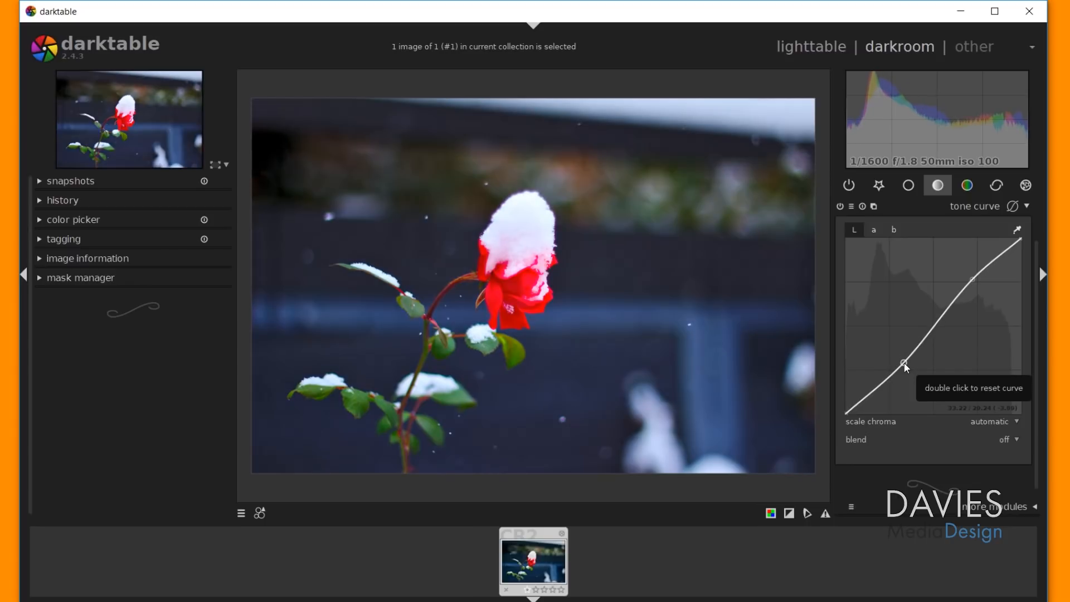
drag(903, 363, 901, 361)
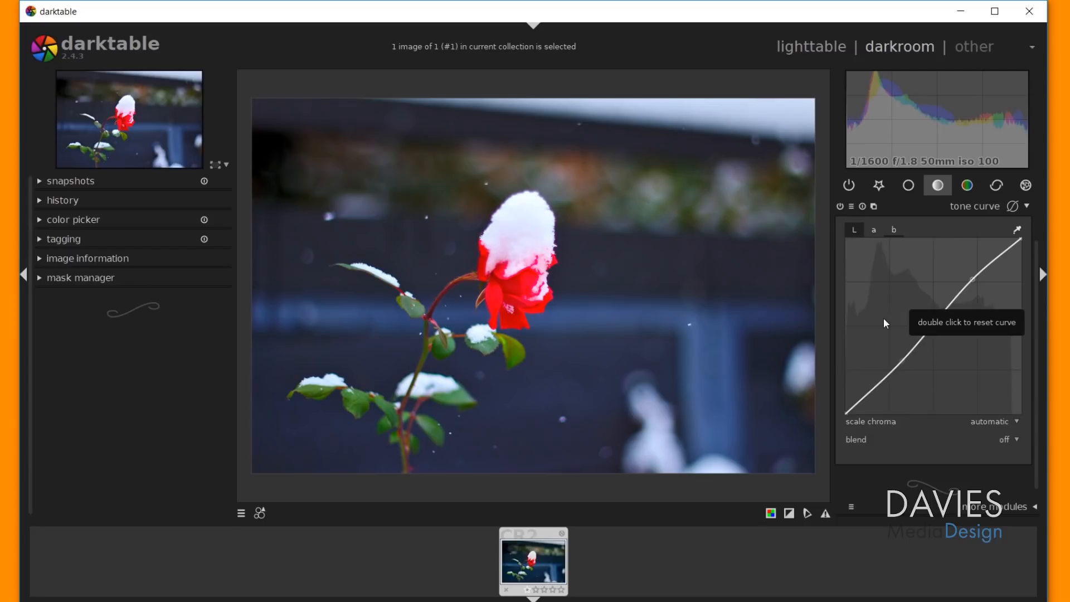
click(840, 208)
click(841, 208)
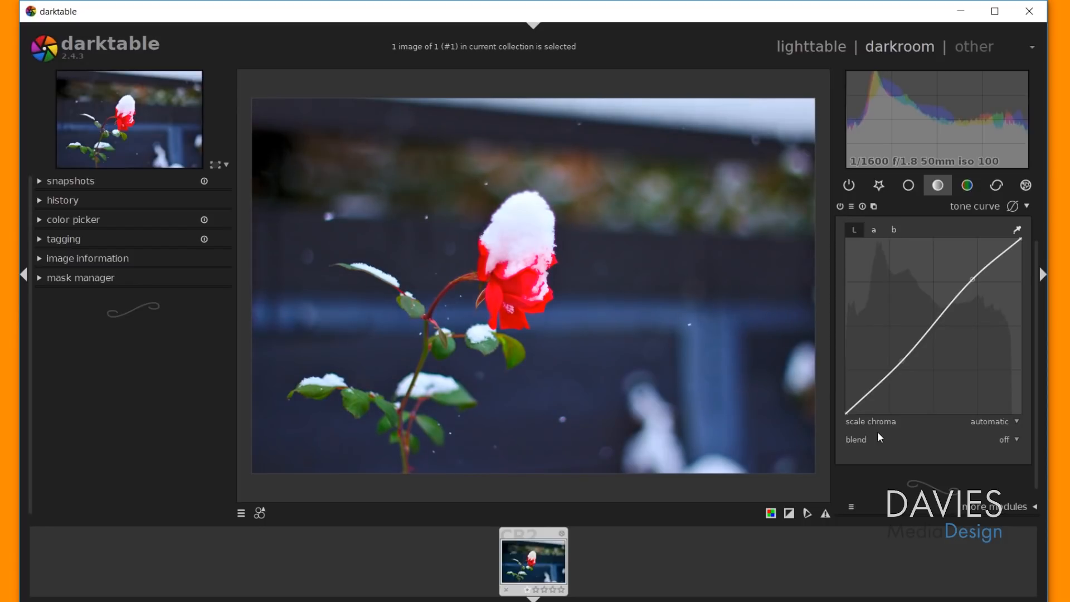
Step: In the color contrast module, try a stronger green vs magenta contrast of 1.58 and settle on 1.05
click(971, 193)
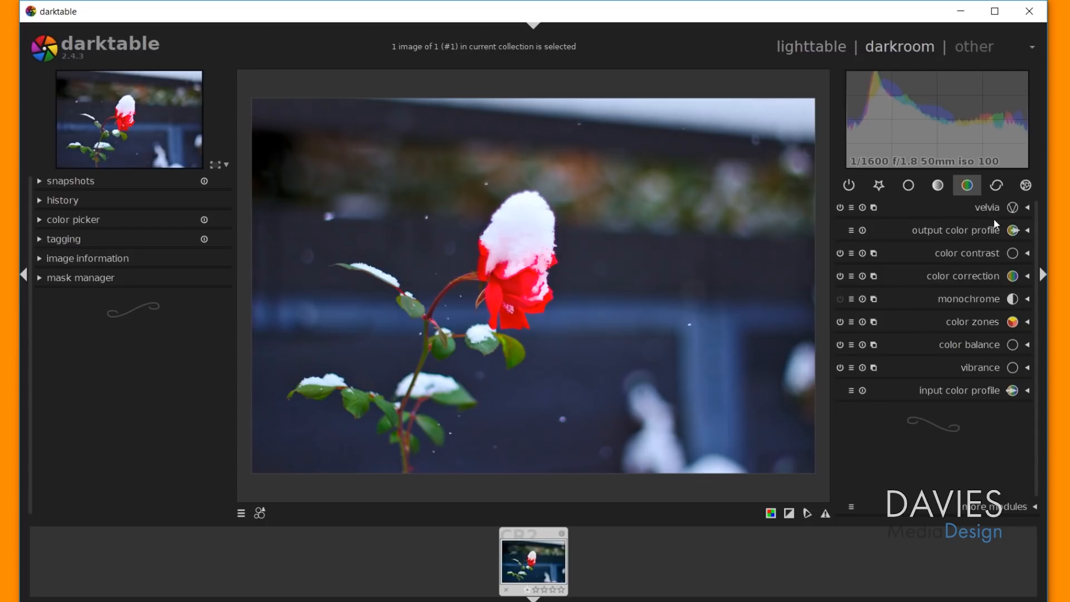
click(1009, 509)
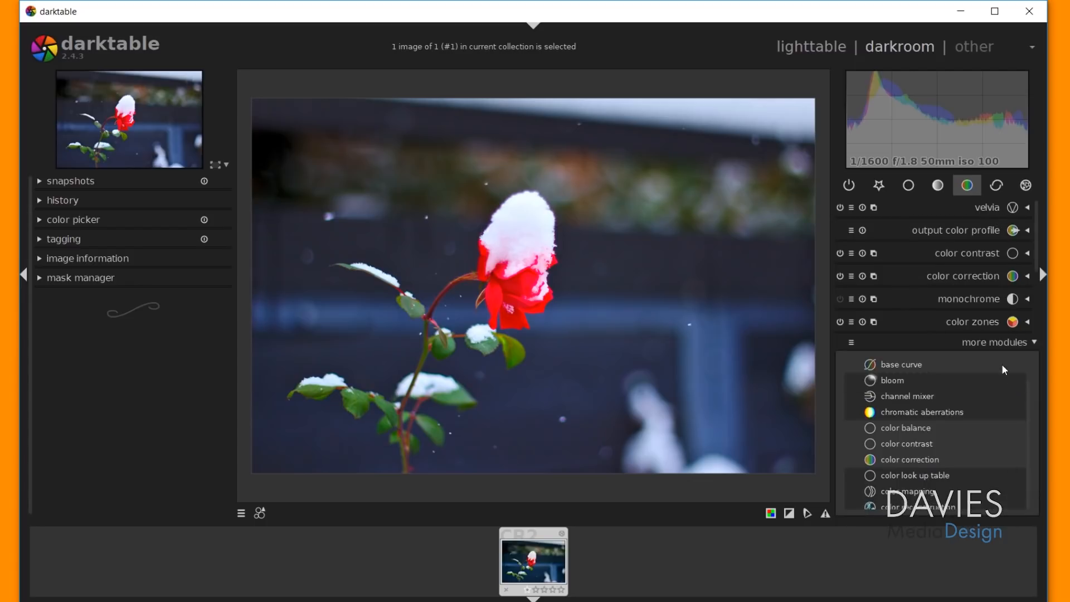
click(1012, 345)
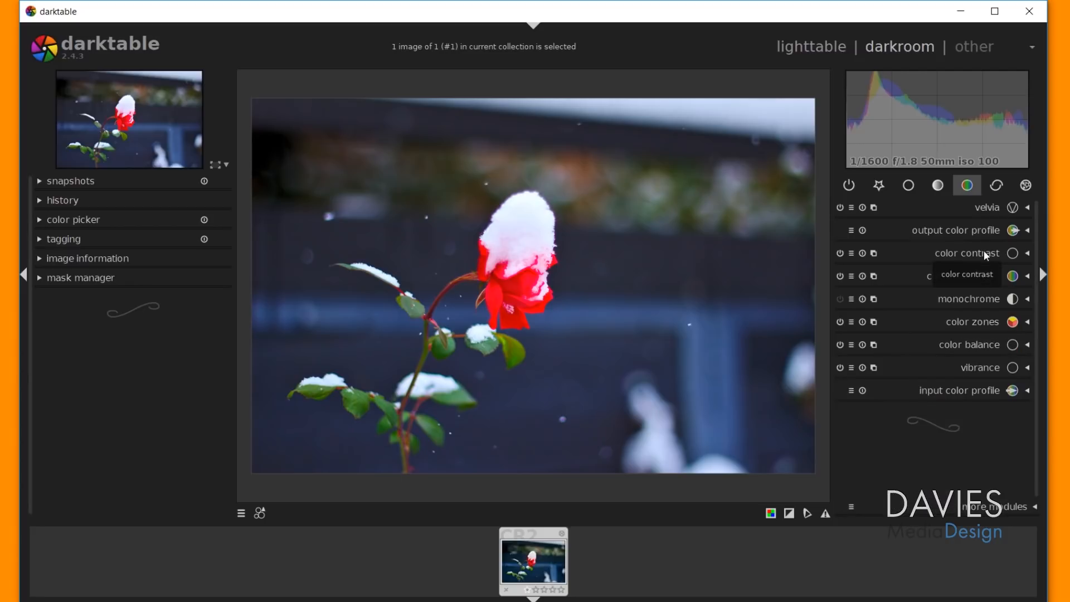
click(998, 254)
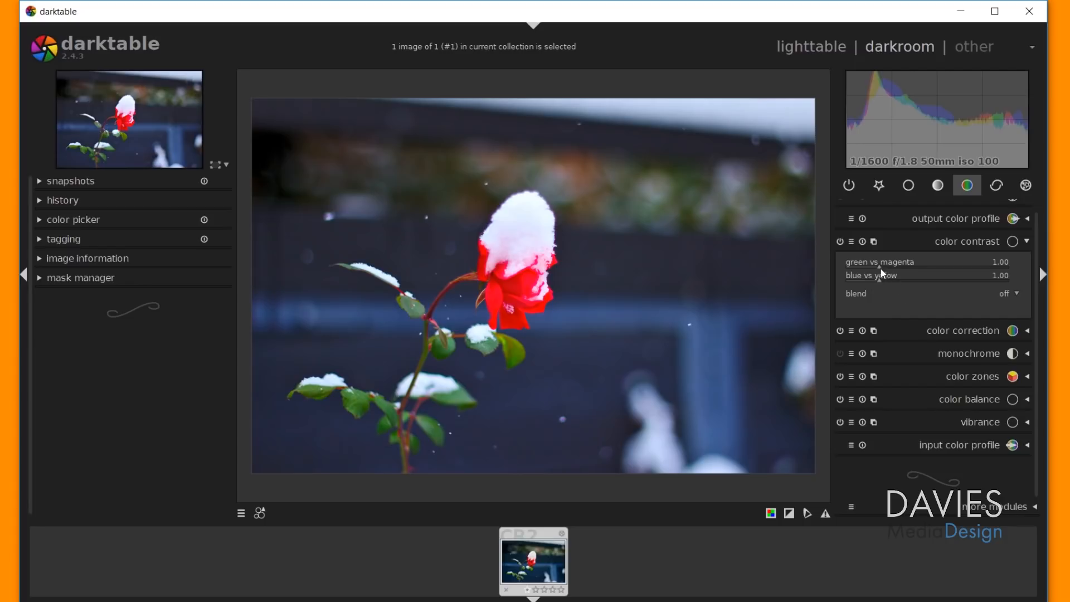
drag(882, 272, 897, 265)
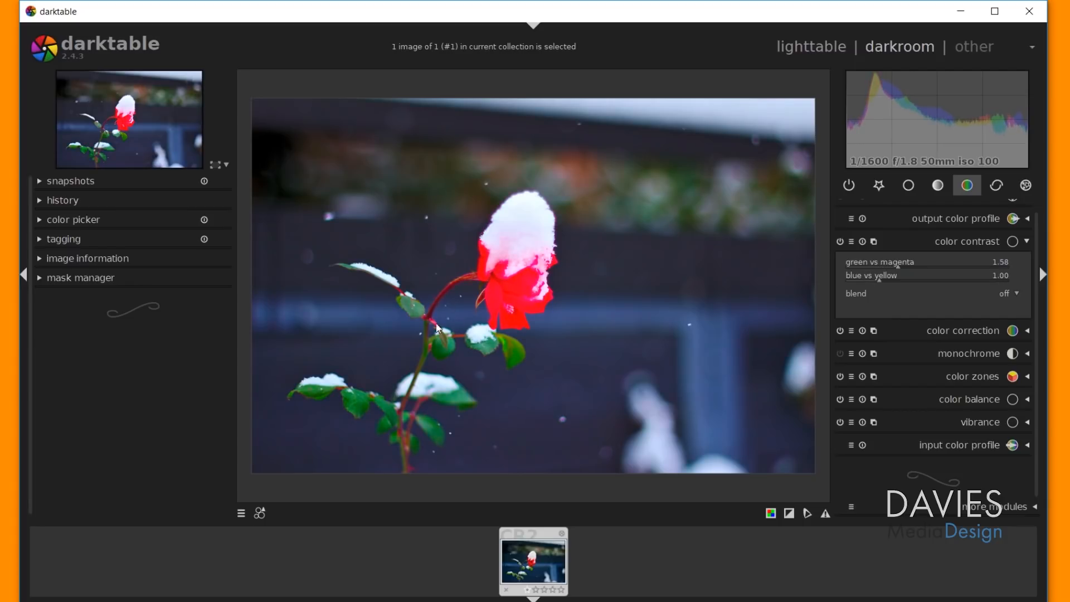
drag(898, 271, 882, 271)
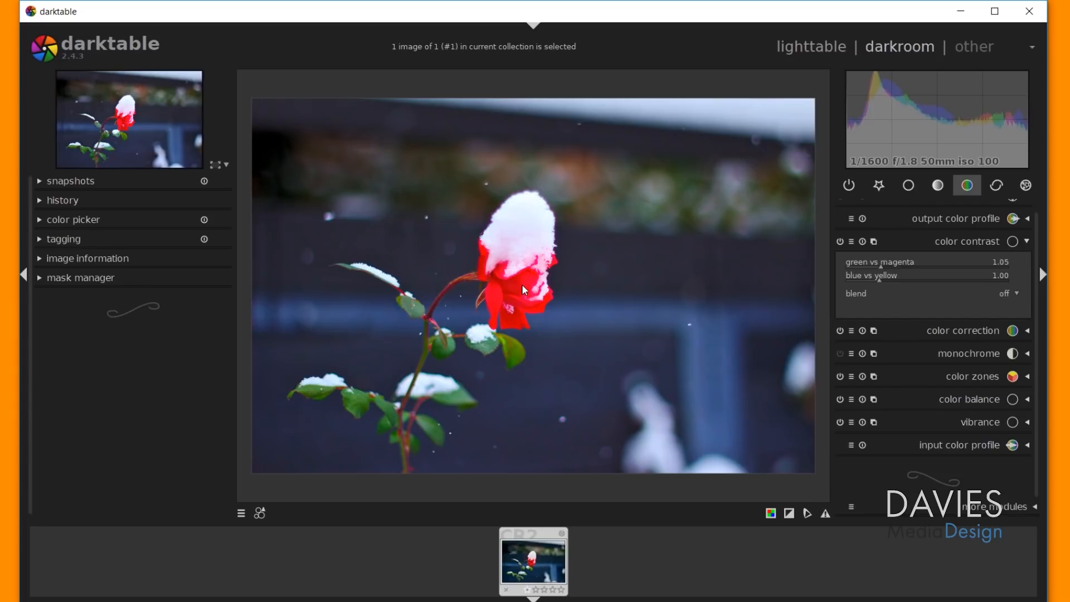
Step: Set the blue vs yellow color contrast to 1.09, compare the photo without the module and collapse it
mouse_move(879, 285)
mouse_down()
mouse_move(893, 281)
mouse_move(885, 289)
mouse_up()
click(841, 241)
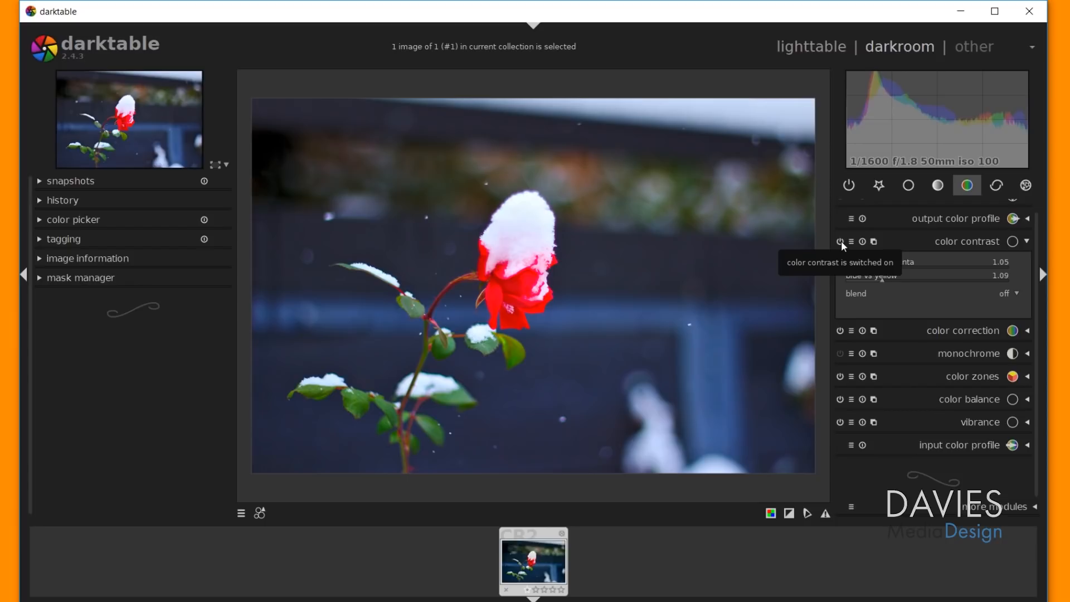
click(841, 241)
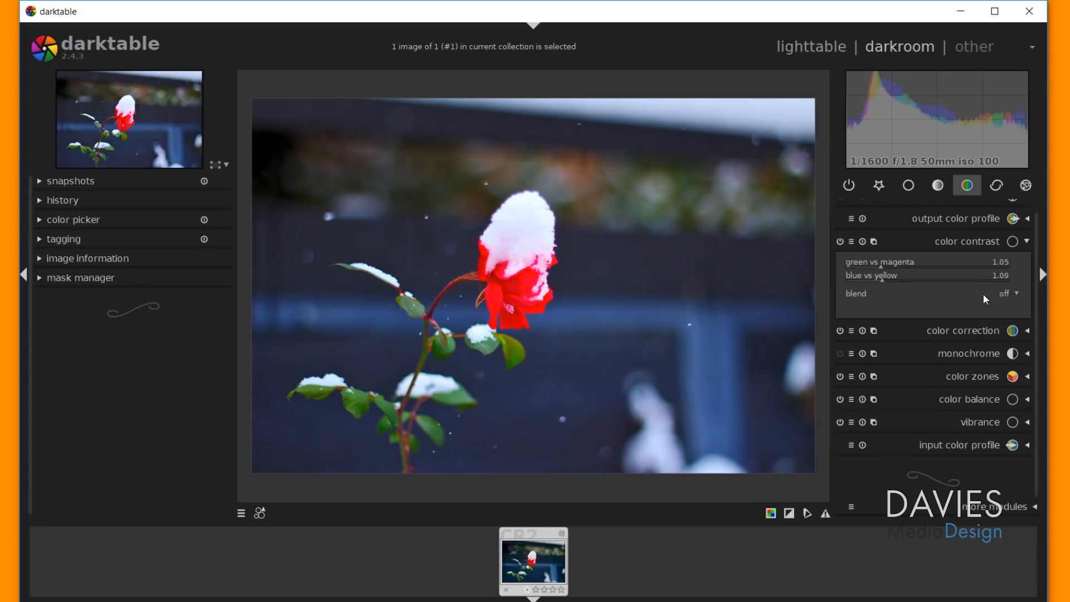
click(1027, 241)
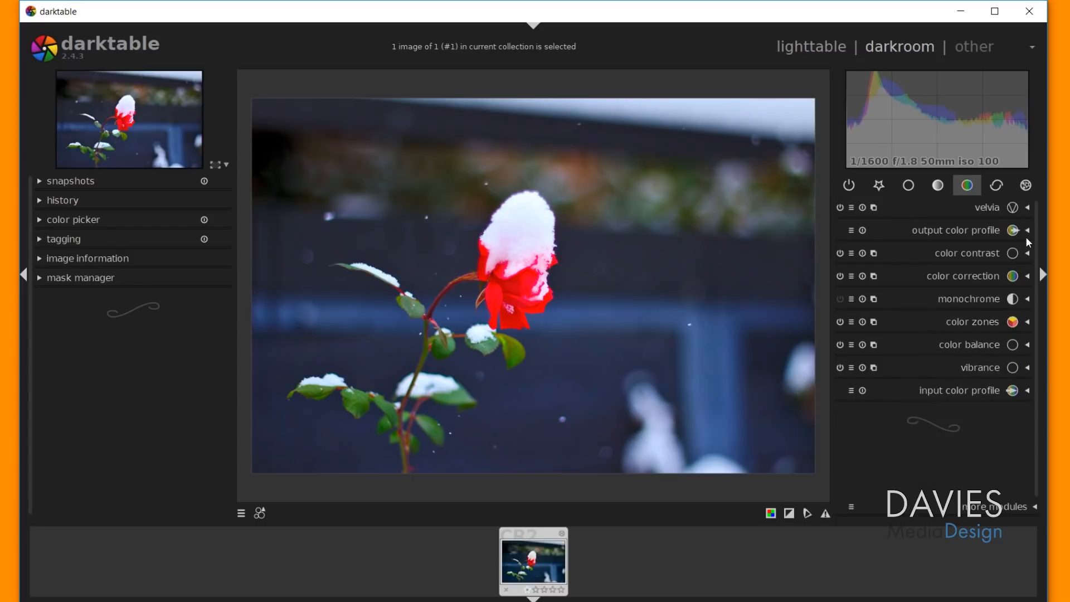
Step: In color correction, split-tone the photo with shadows shifted toward blue and highlights toward a warm reddish tone, and compare without it
click(1021, 279)
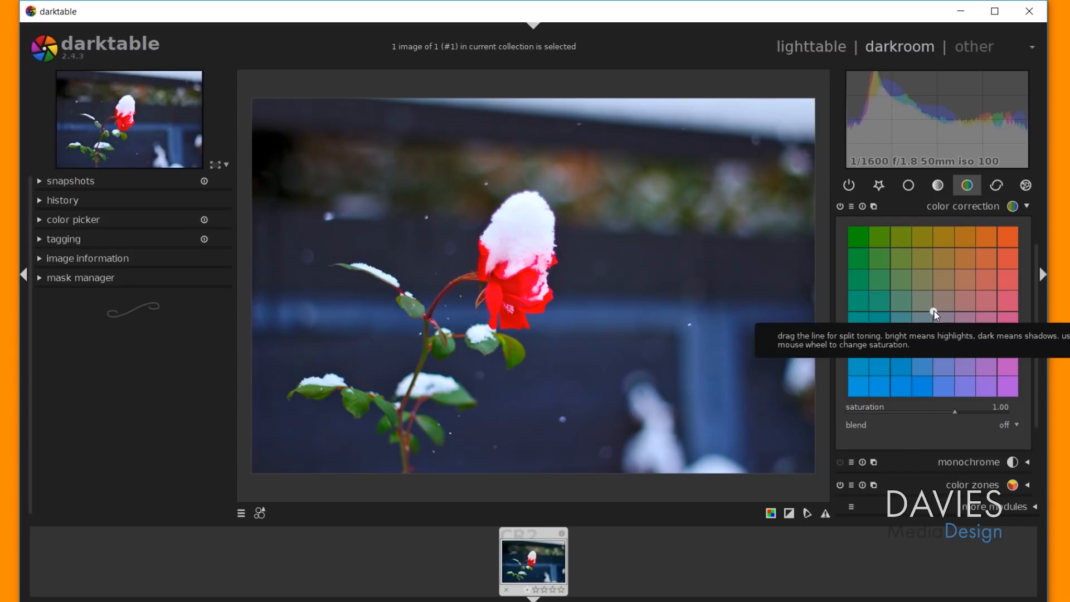
drag(931, 313, 923, 328)
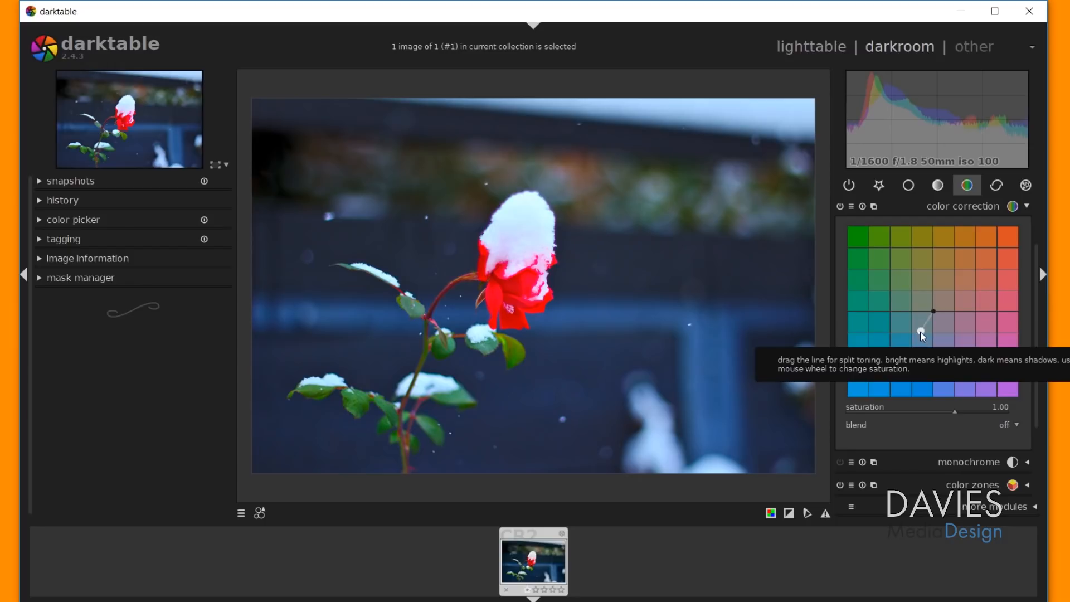
drag(921, 331, 940, 293)
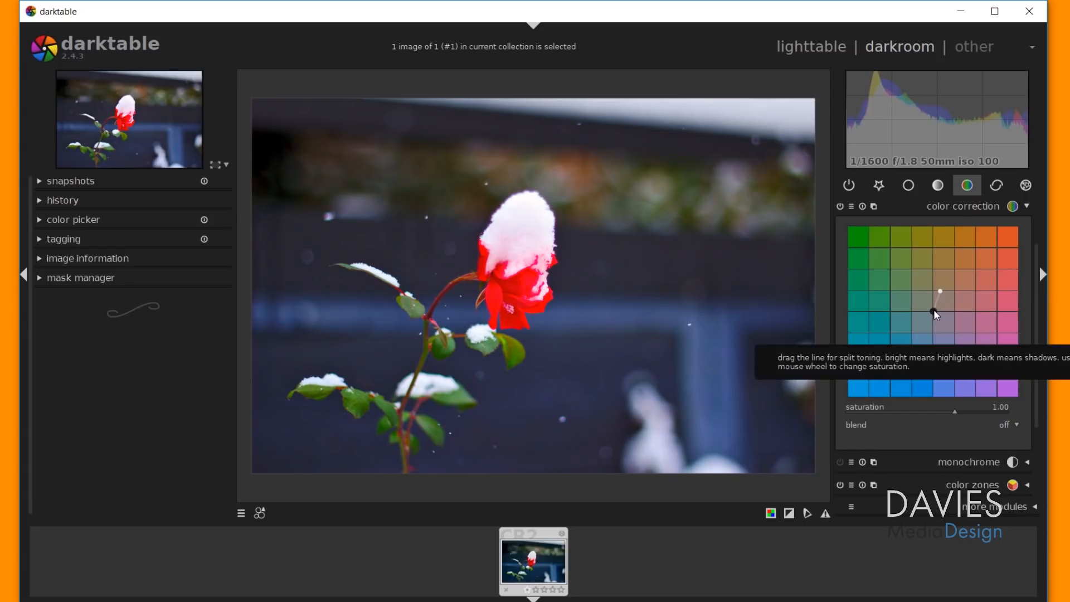
drag(934, 309, 915, 325)
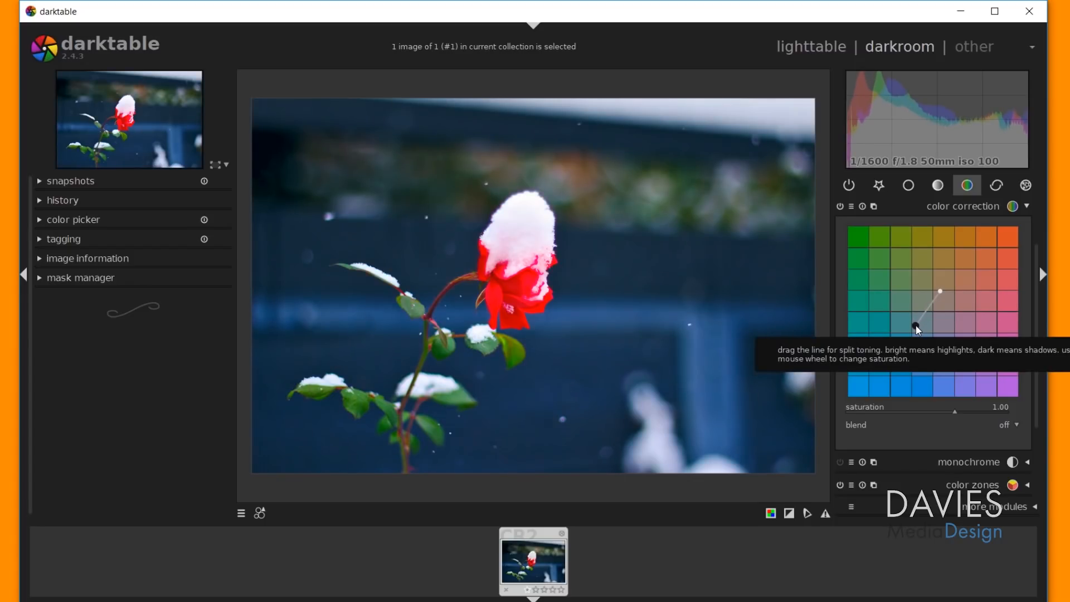
drag(939, 289, 936, 289)
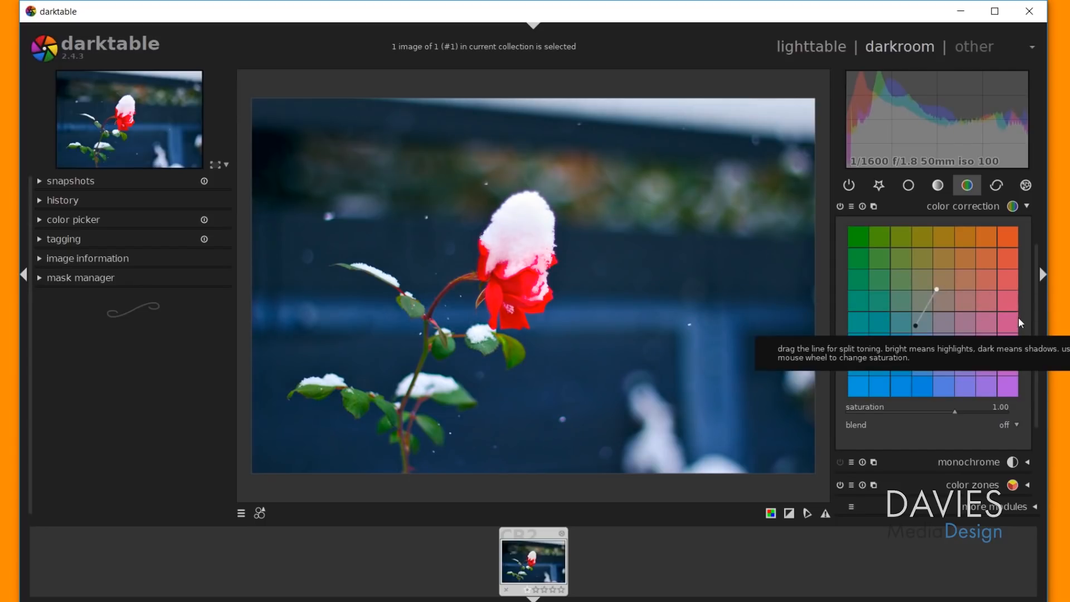
drag(937, 293, 950, 293)
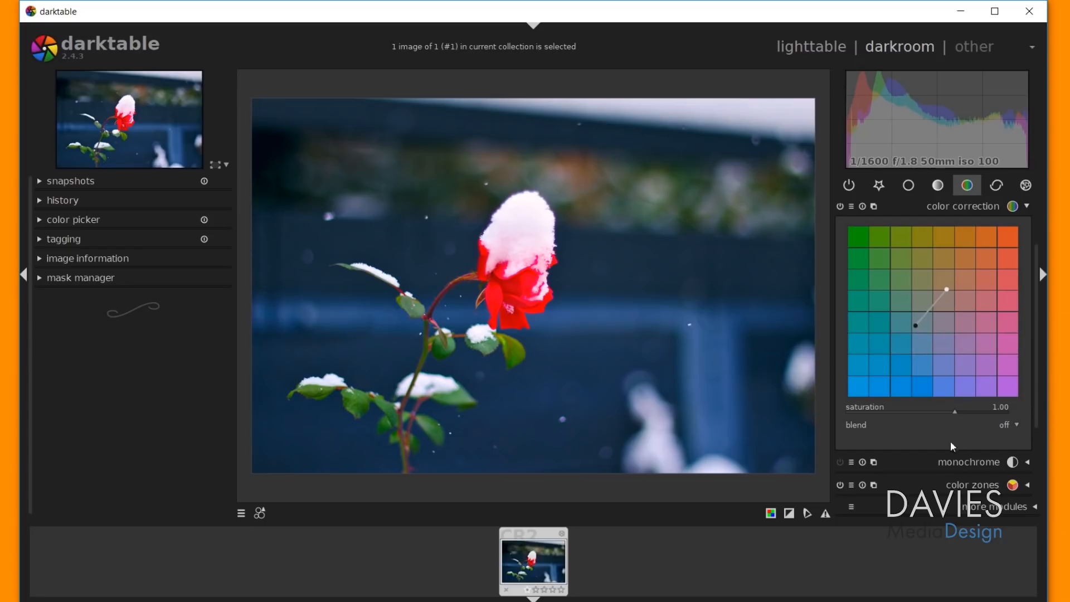
click(840, 207)
click(841, 207)
mouse_move(954, 413)
mouse_down()
mouse_move(972, 409)
mouse_move(954, 420)
mouse_up()
Step: Open color zones, switch to the lightness channel and adjust how wide a range of colors each curve edit influences
click(1029, 484)
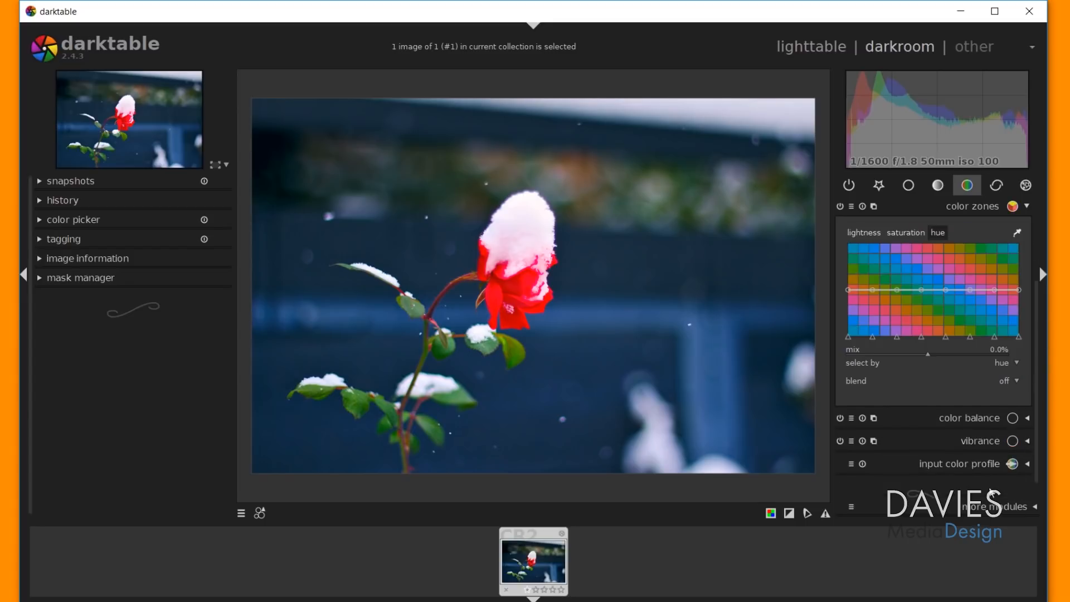
click(996, 508)
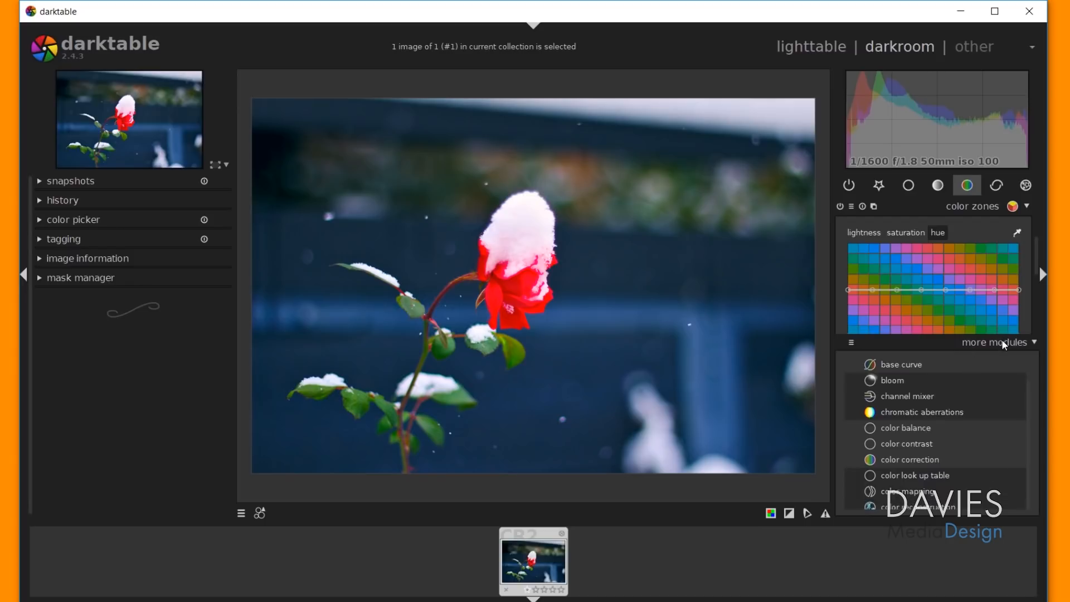
click(979, 341)
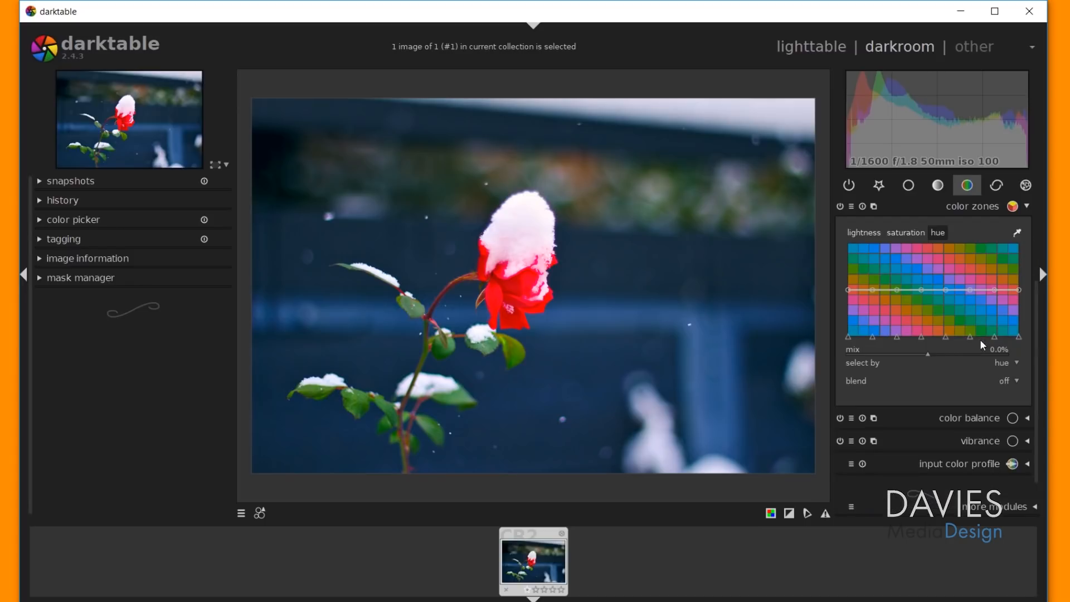
scroll(1040, 288, up, 1)
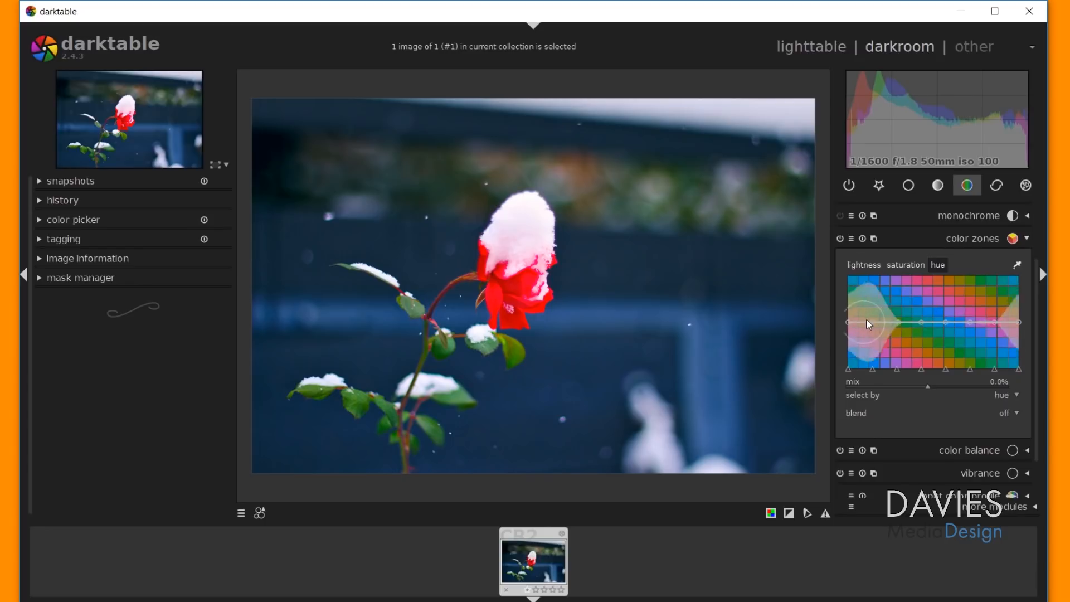
click(871, 263)
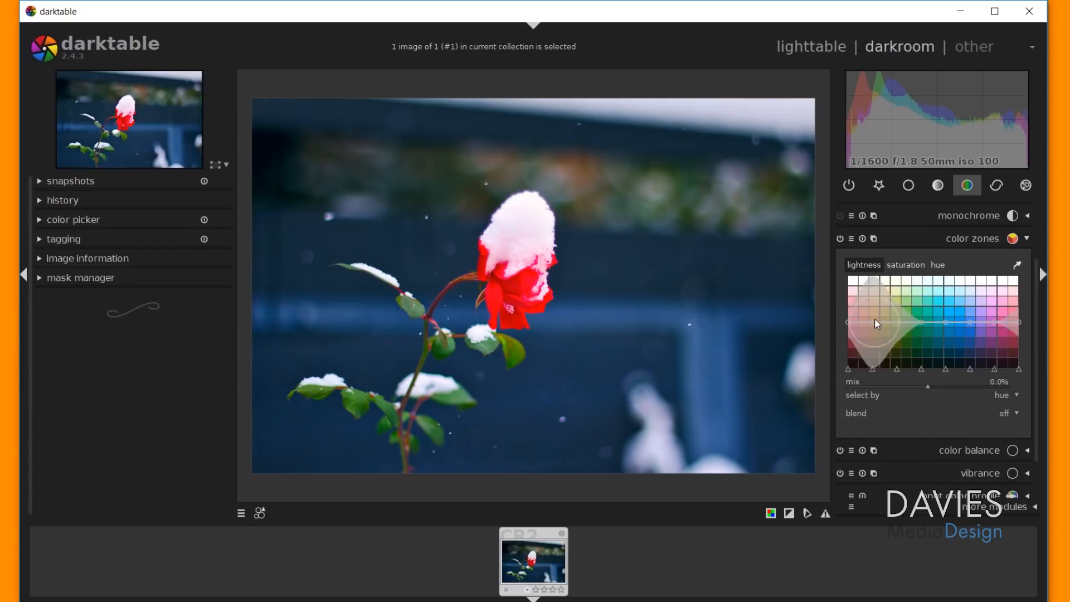
scroll(874, 323, down, 3)
scroll(873, 324, up, 4)
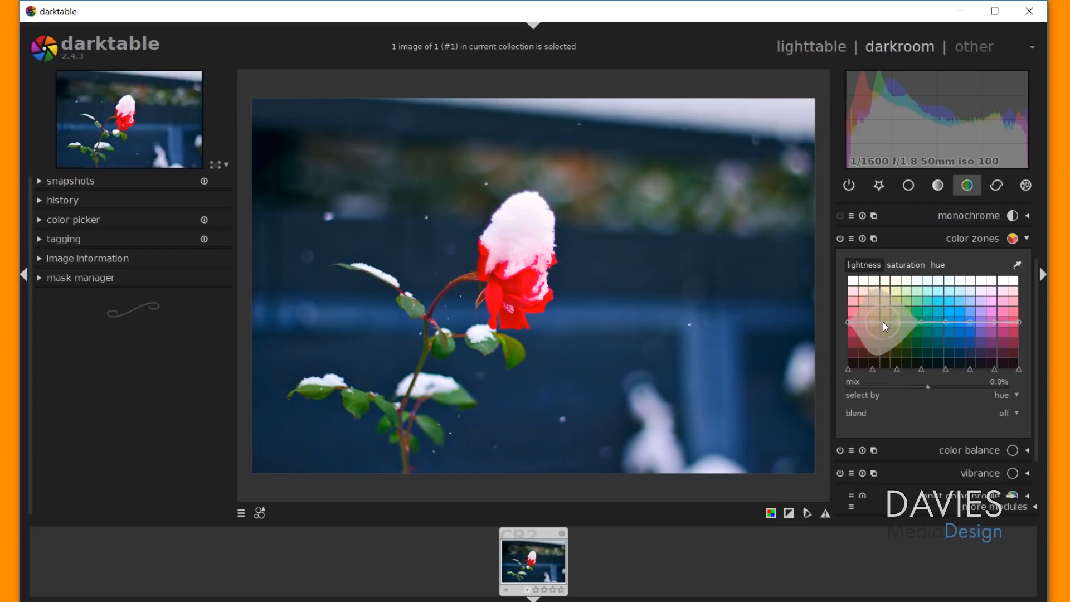
scroll(883, 324, down, 4)
scroll(929, 323, up, 3)
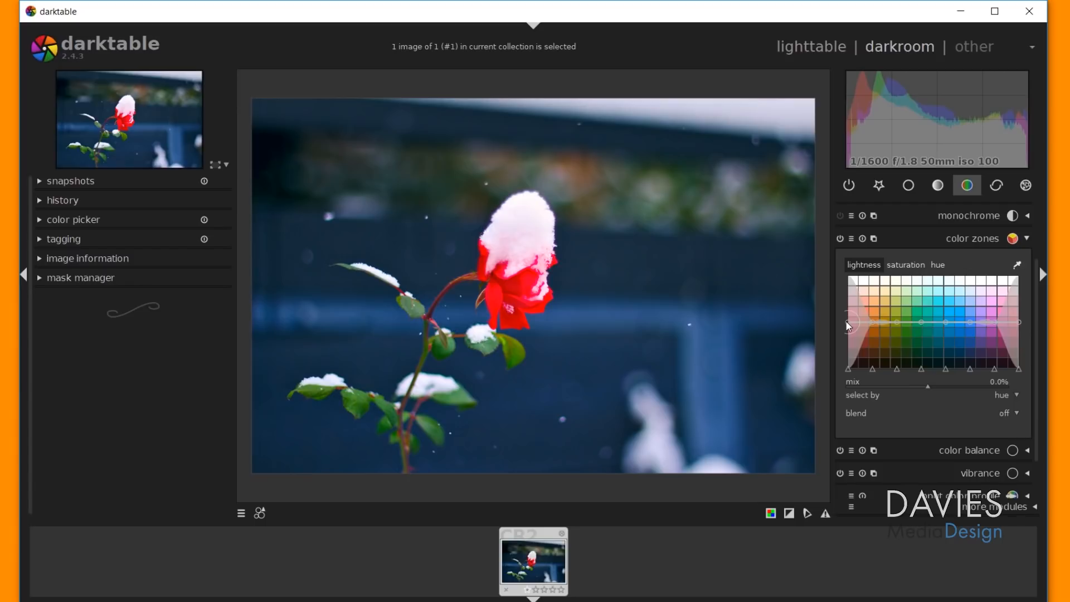
Step: Slightly lower the lightness of the reds in color zones, compare without the module and darken the reds a little further
drag(846, 320, 847, 316)
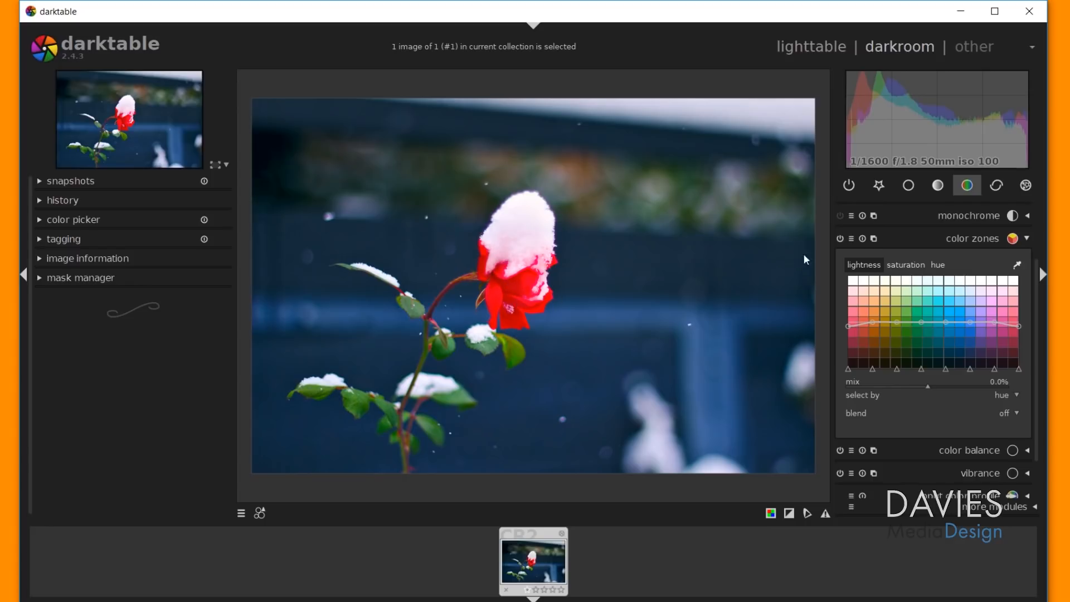
click(841, 239)
click(840, 240)
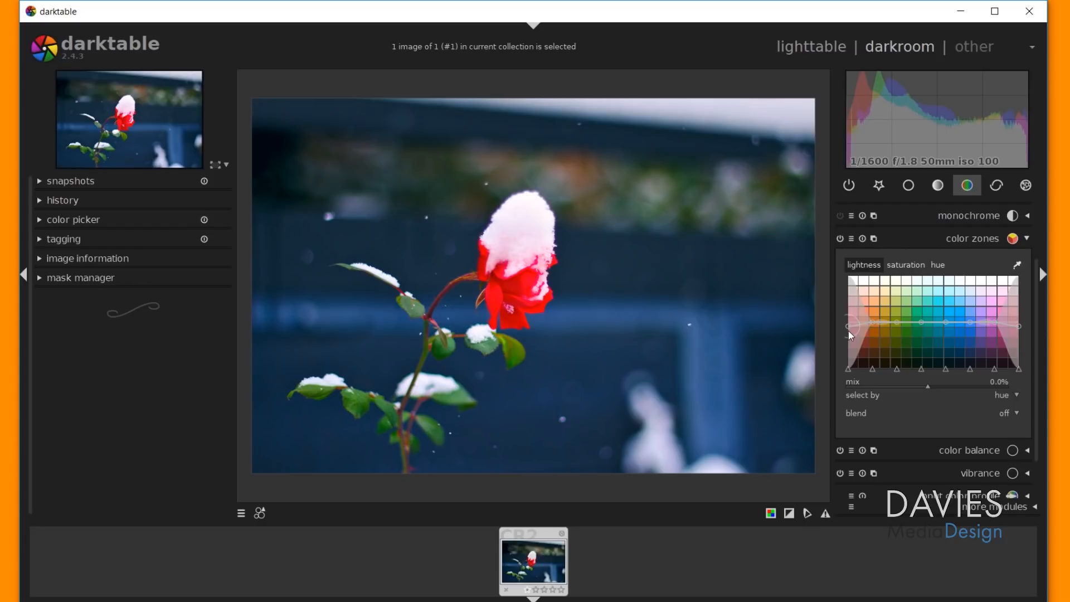
drag(848, 325, 847, 329)
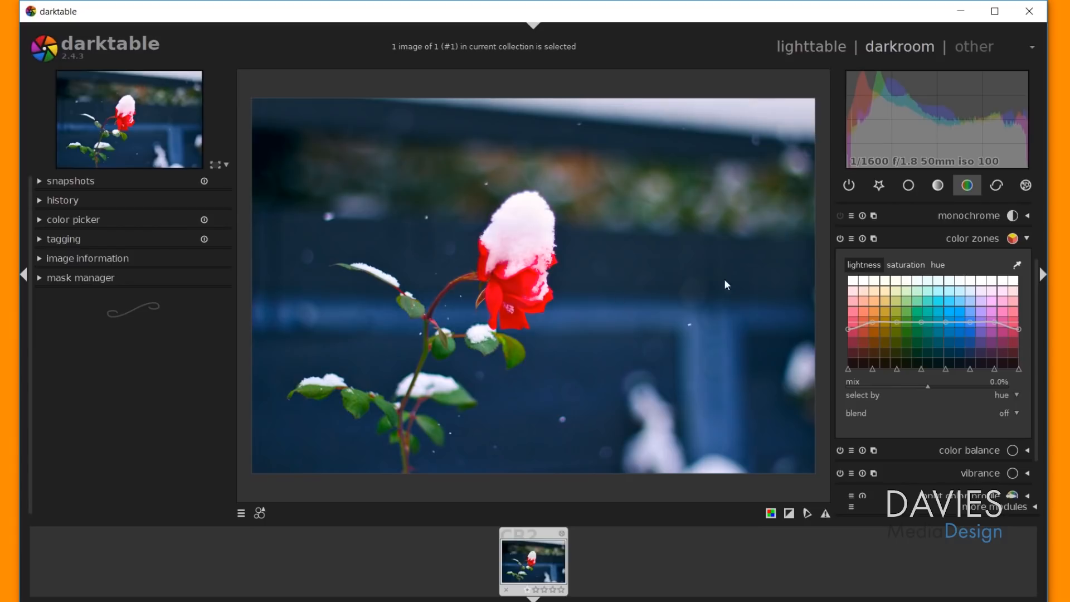
Step: On the color zones lightness curve, raise the yellows and greens, lower the cyans and blues, and adjust the purples
drag(872, 319, 893, 321)
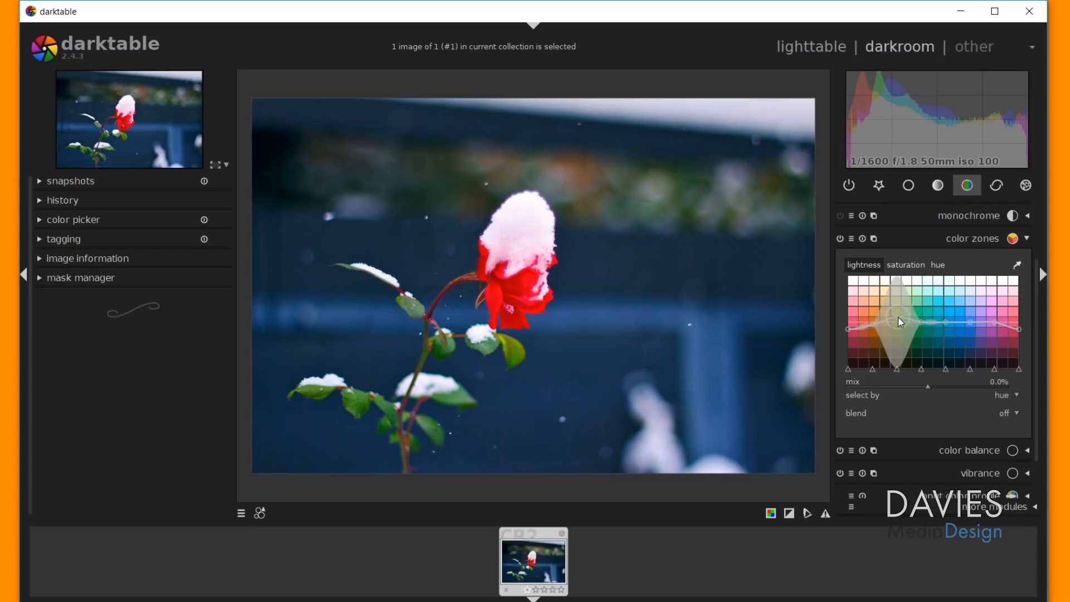
drag(922, 322, 921, 313)
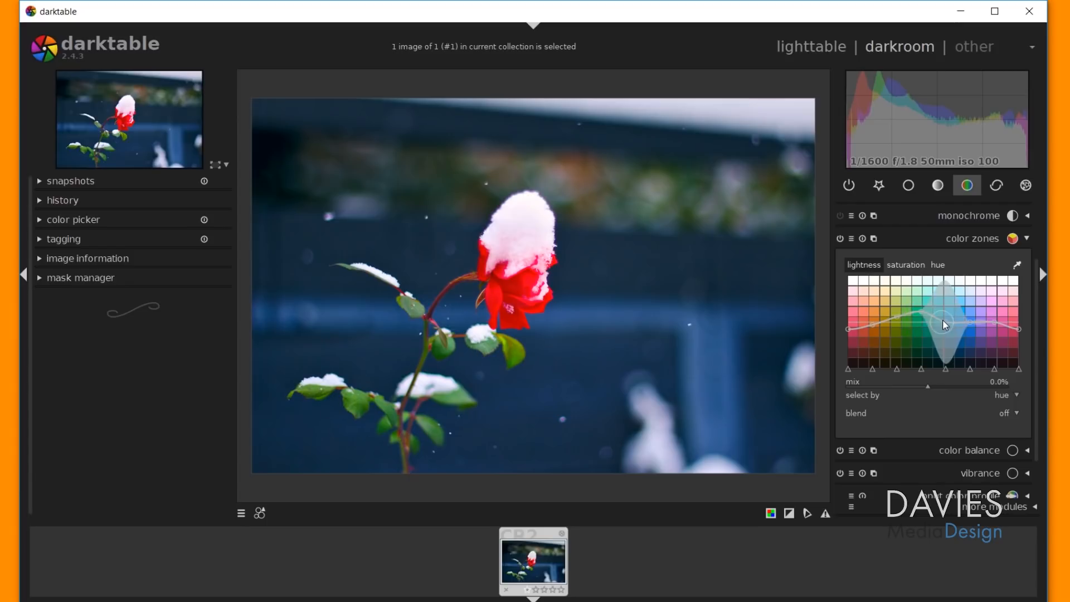
mouse_move(948, 321)
mouse_down()
mouse_move(946, 312)
mouse_move(947, 327)
mouse_up()
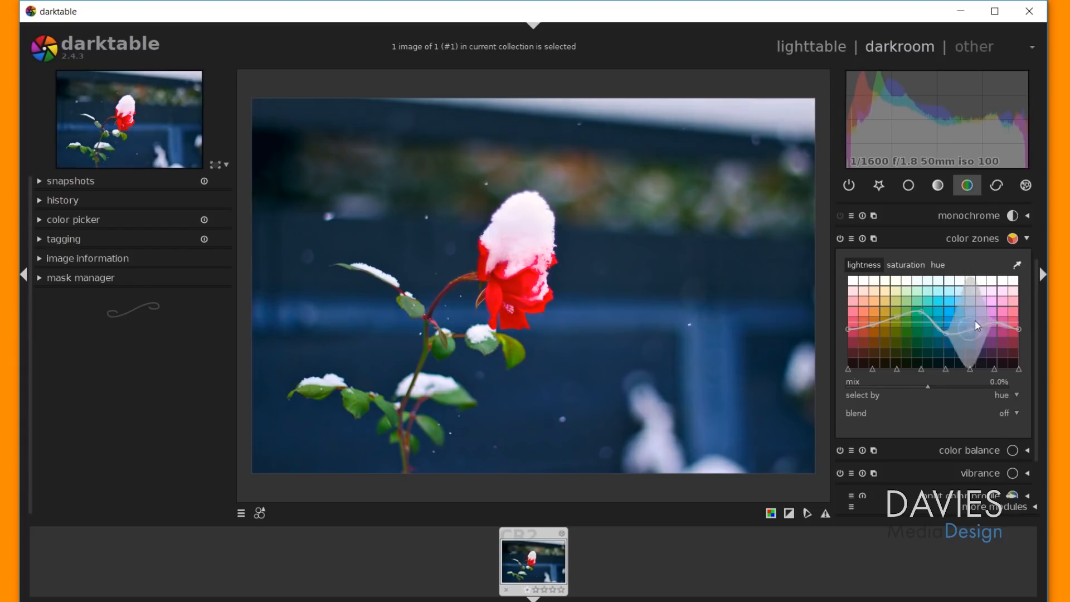
drag(992, 320, 991, 321)
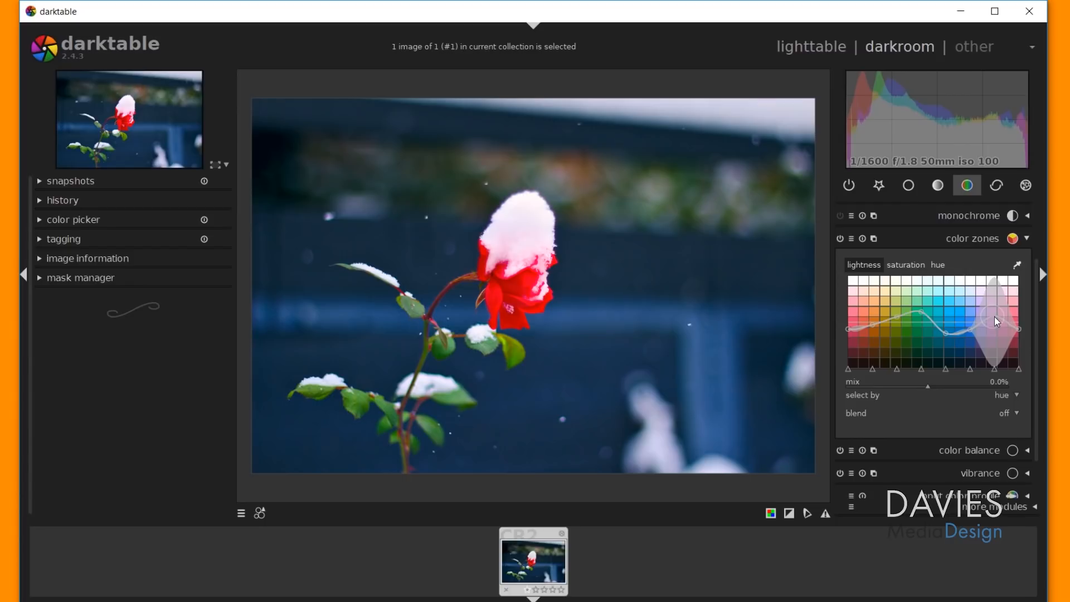
drag(995, 317, 998, 328)
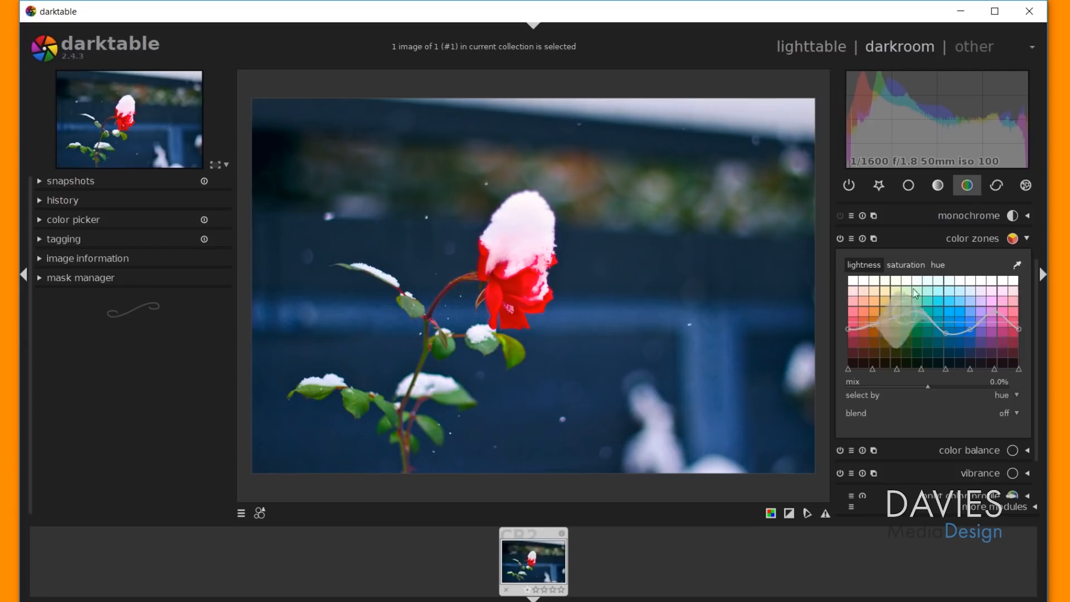
Step: Switch color zones to the saturation channel, slightly lower the reds and raise the yellows and greens
click(915, 263)
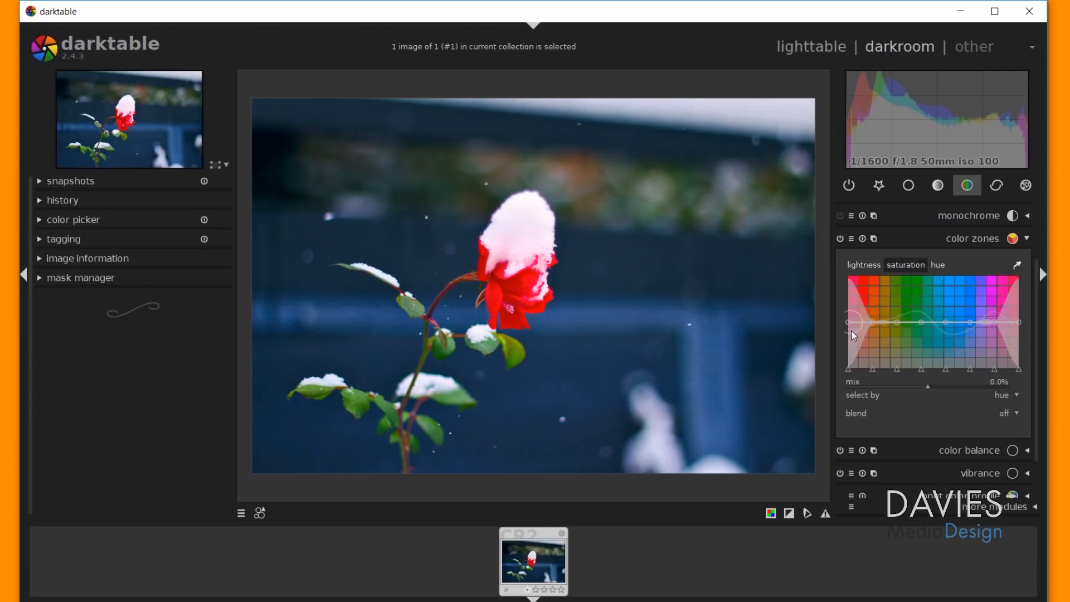
drag(847, 322, 848, 329)
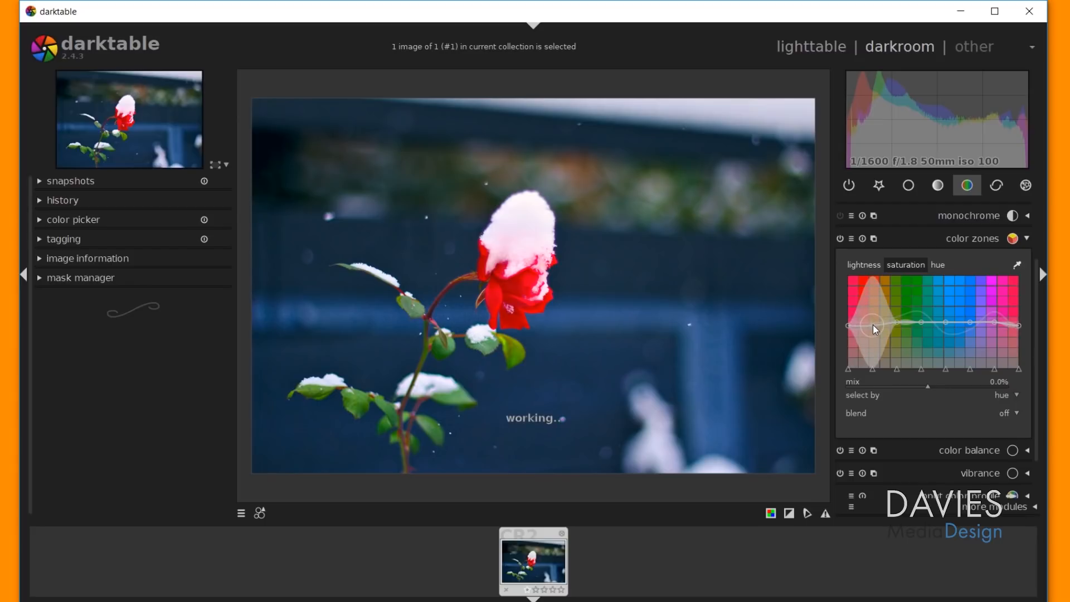
drag(873, 330, 894, 316)
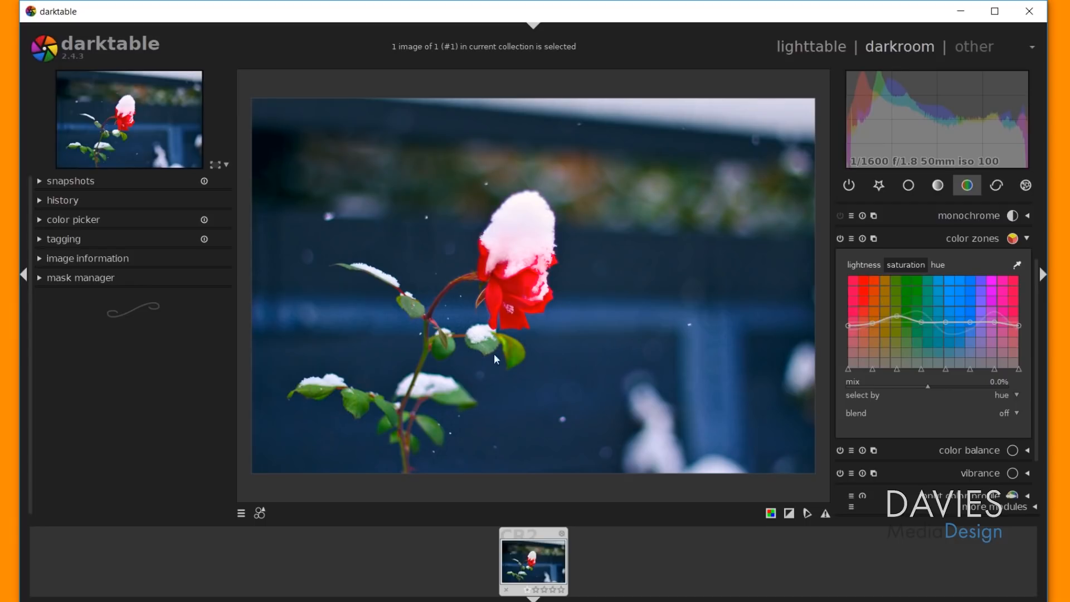
drag(921, 324, 921, 321)
Step: Lower the saturation of the light blues in color zones, fine-tune the purples and compare the photo without the module
drag(946, 330, 971, 329)
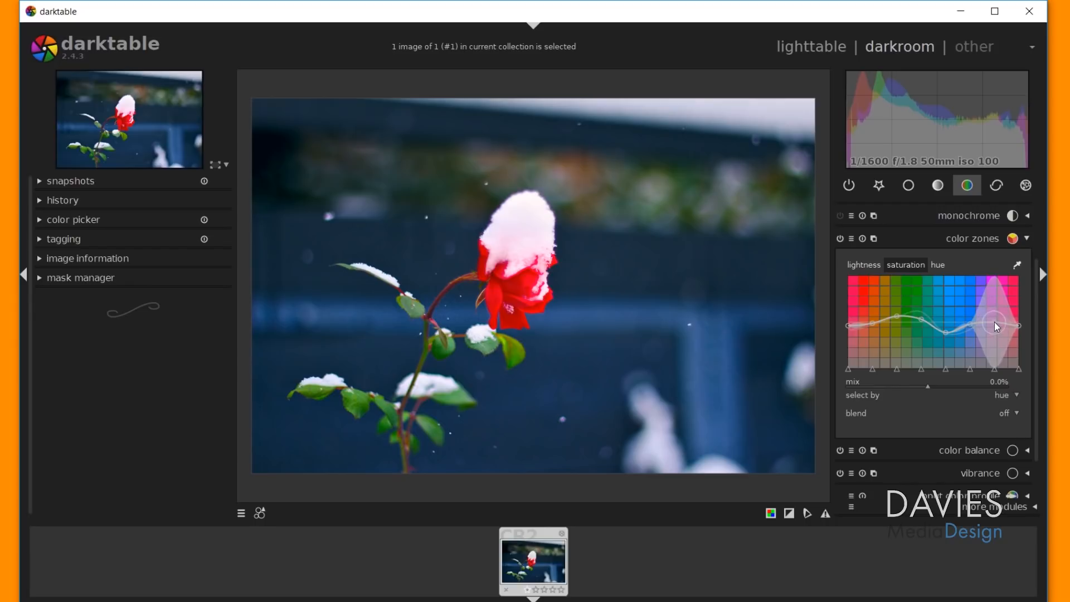
drag(994, 322, 991, 319)
drag(993, 322, 993, 325)
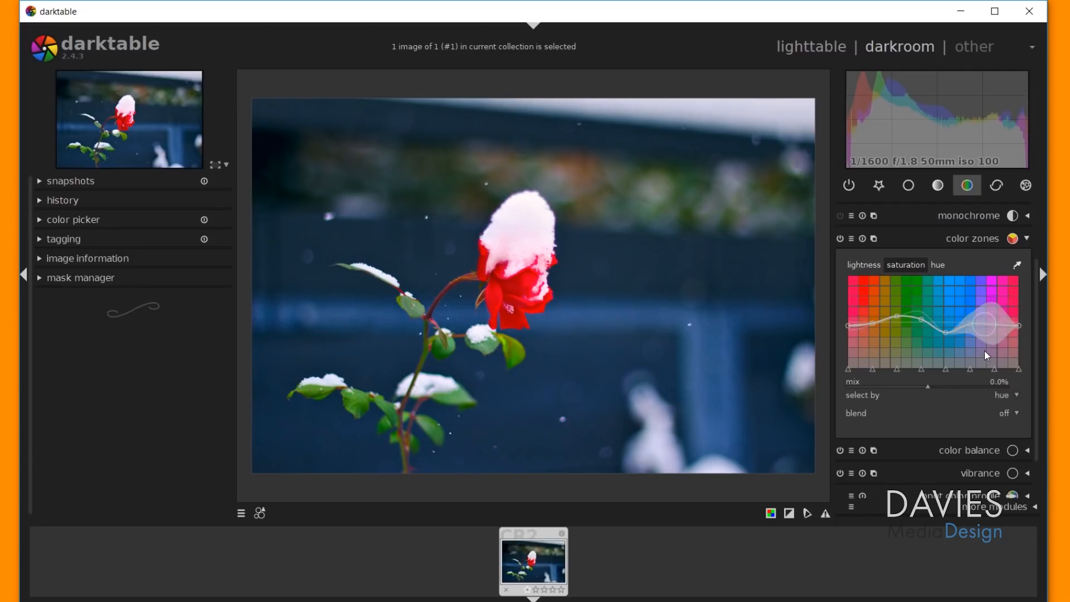
click(840, 238)
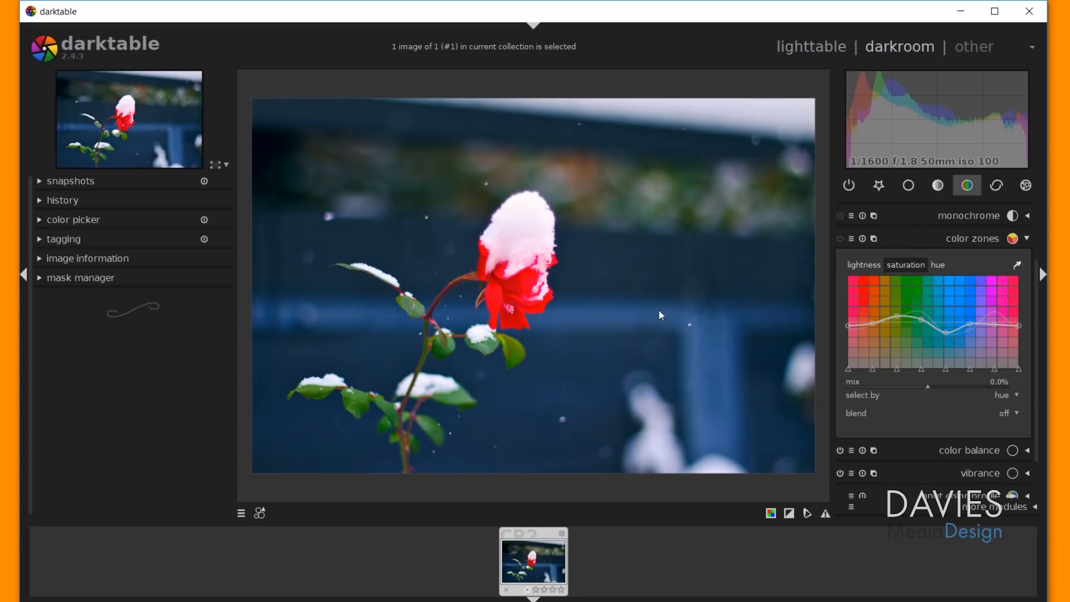
click(838, 235)
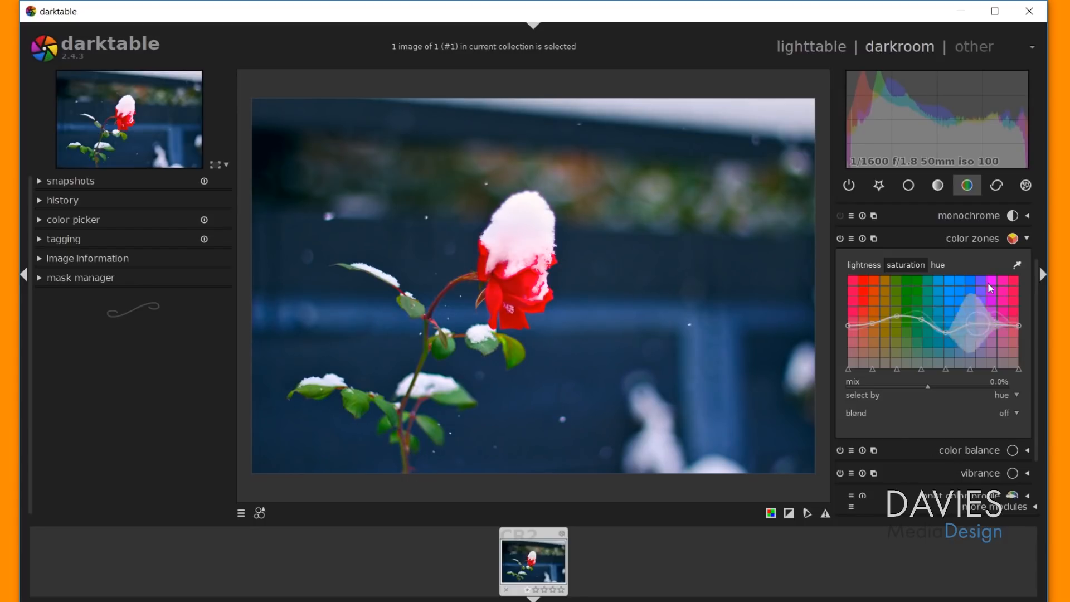
Step: Open the vibrance module and raise the photo's vibrance
drag(1037, 288, 1032, 327)
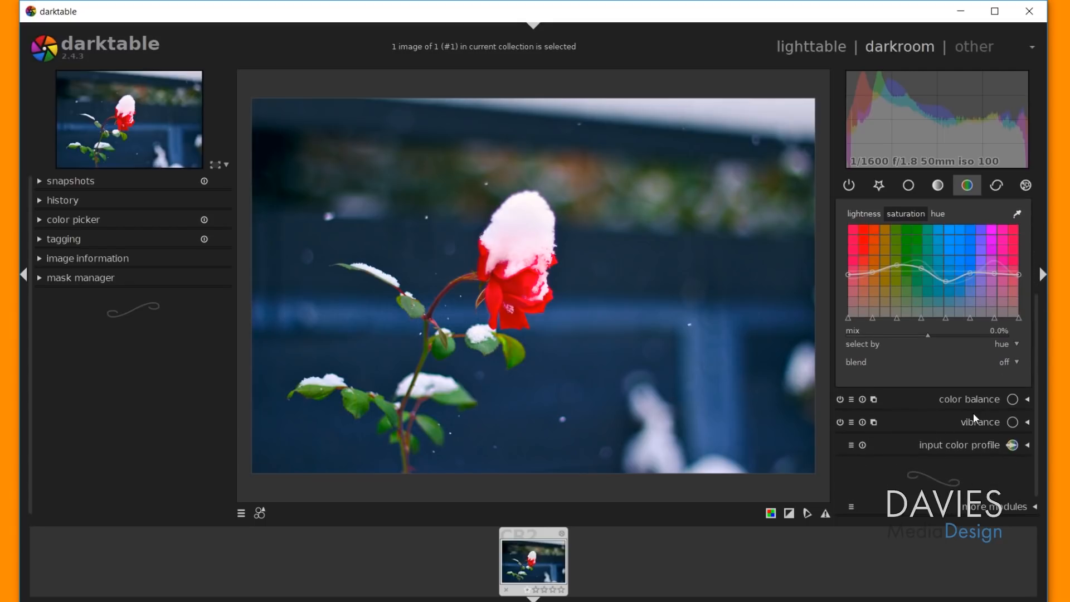
click(989, 424)
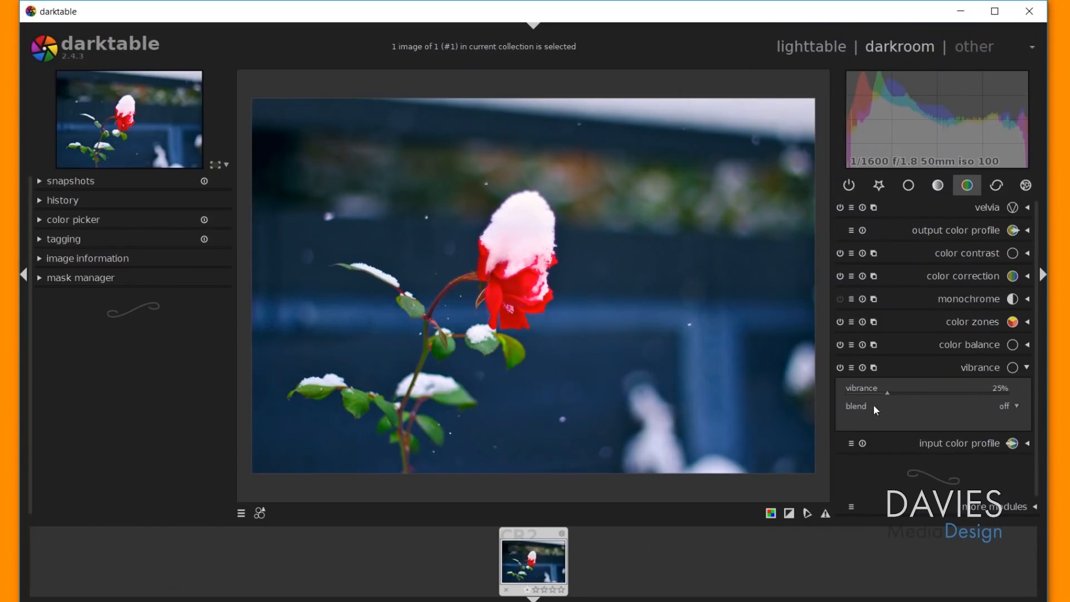
drag(886, 392, 981, 393)
Step: Sharpen the photo with radius 2.812 and amount 0.594, check the effect and raise the radius slightly further
click(998, 185)
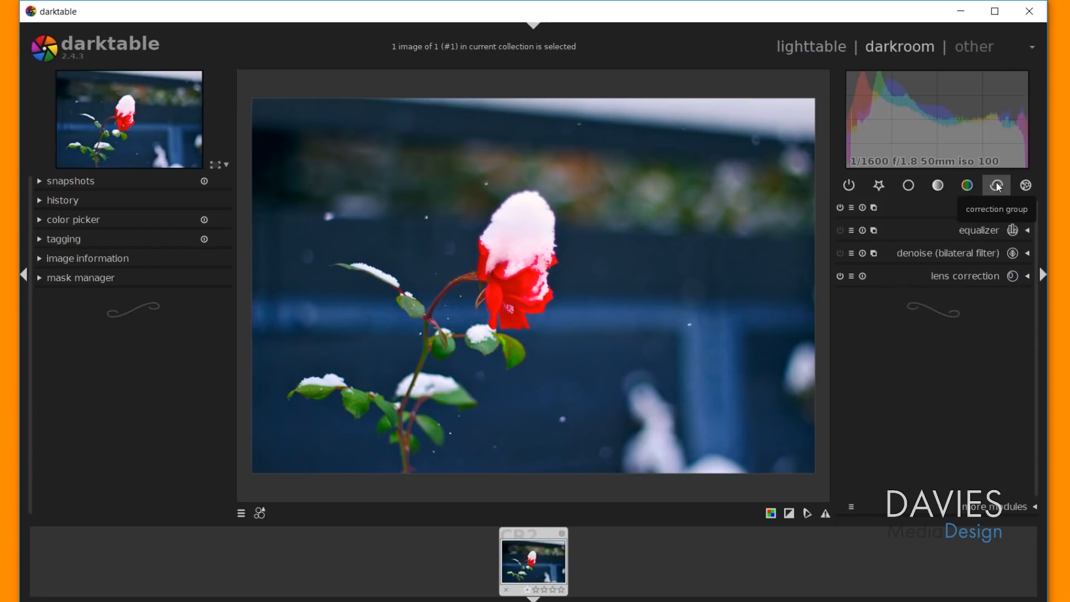
click(995, 208)
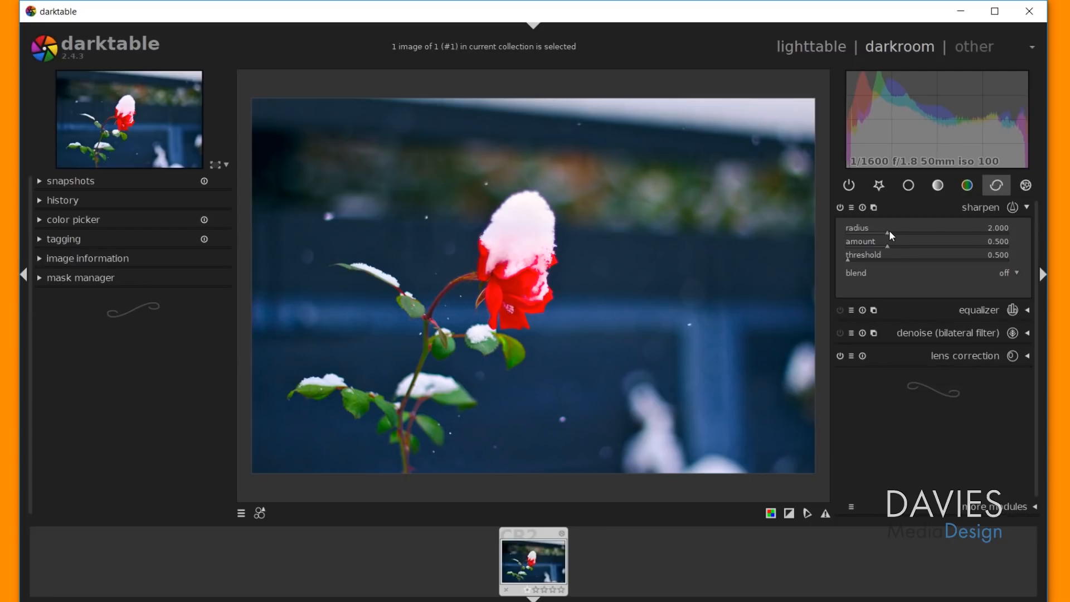
drag(891, 236, 889, 237)
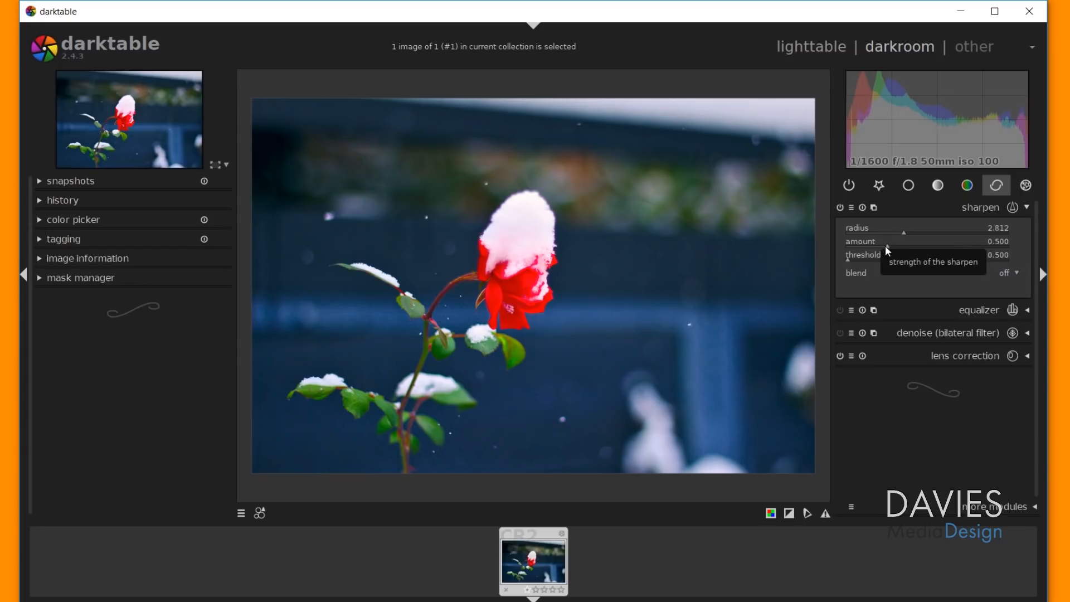
click(890, 248)
click(895, 249)
click(840, 207)
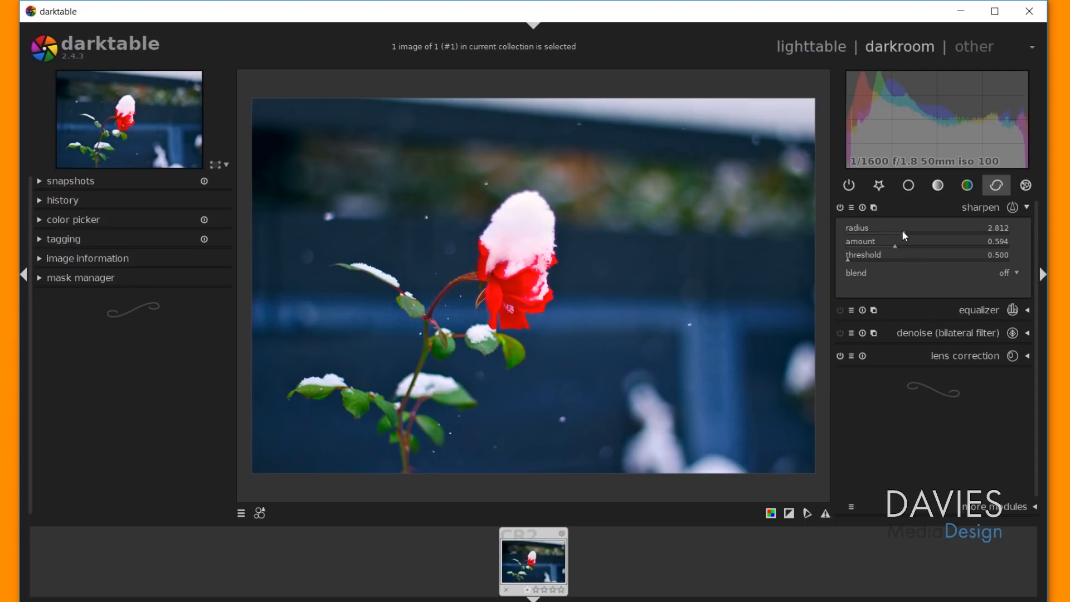
drag(905, 234, 910, 235)
click(991, 207)
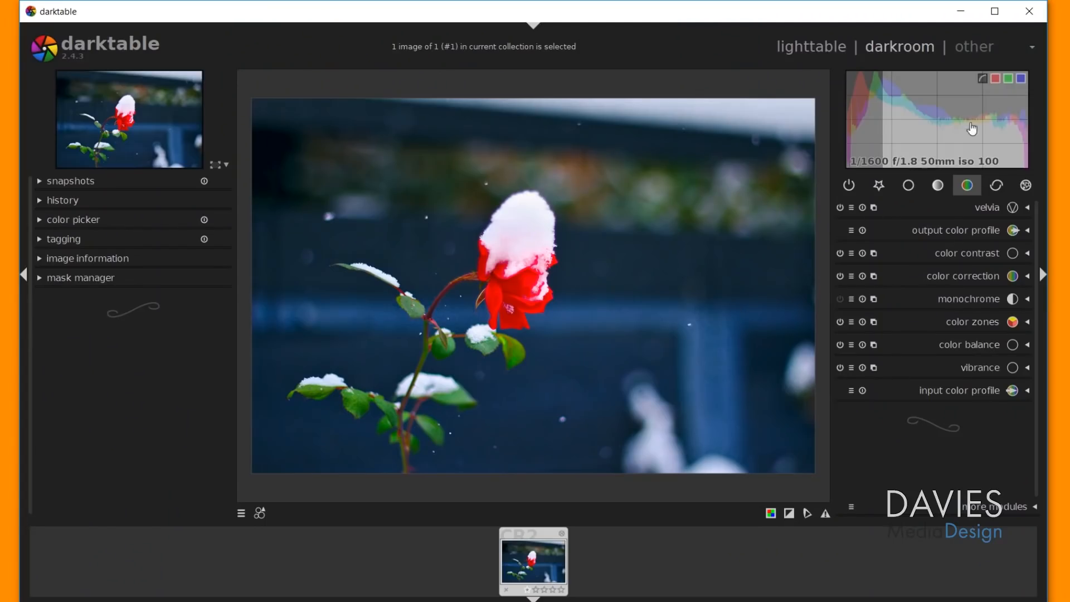
Step: Close darktable to load the developed photo into GIMP and compare it with the open Rose in the Snow 2 image
click(1029, 11)
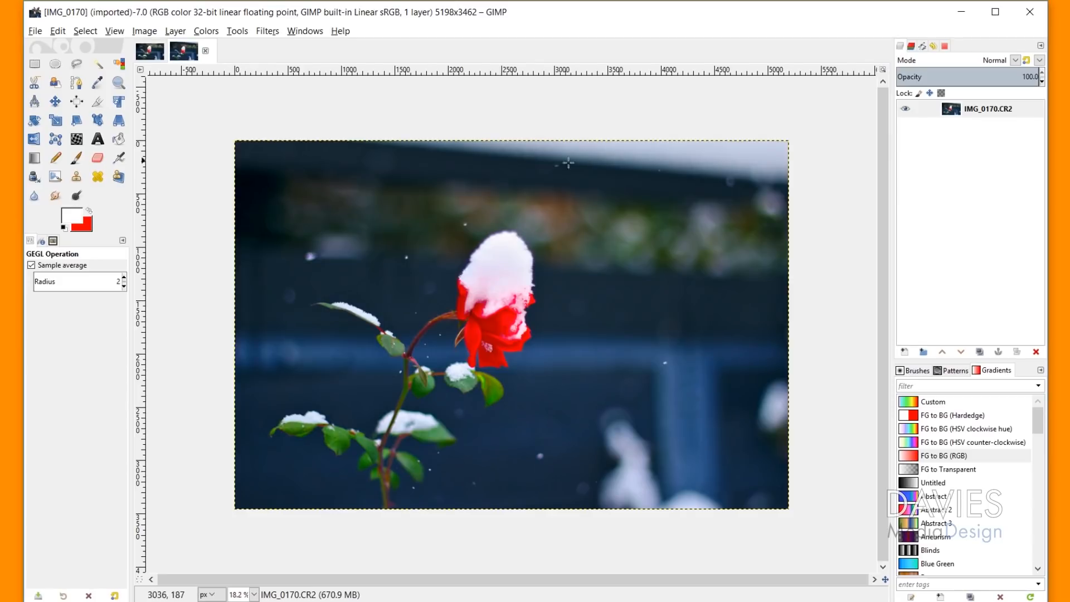
click(142, 53)
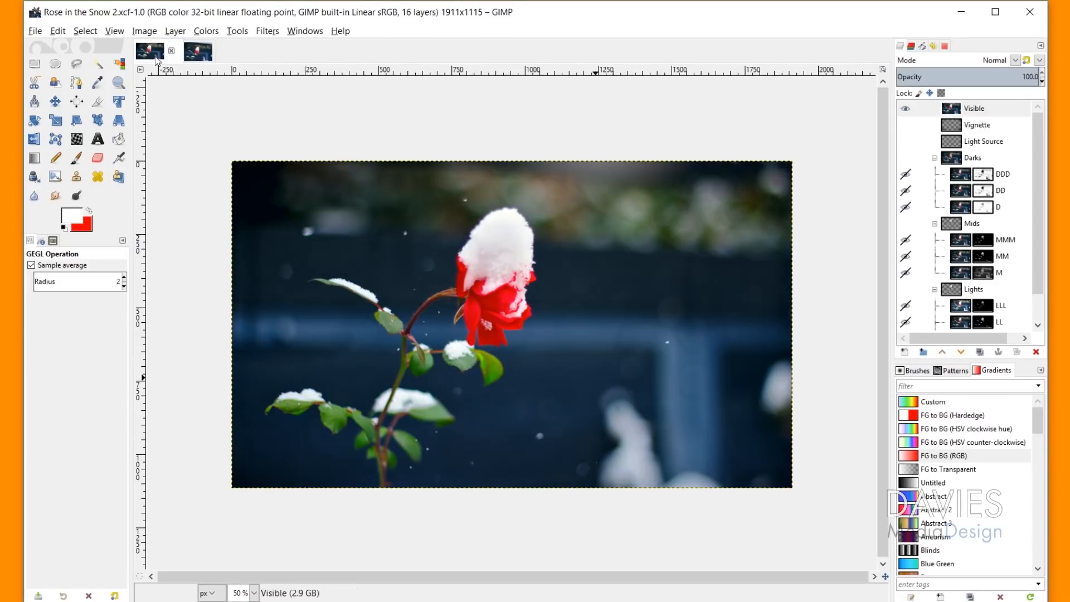
click(200, 53)
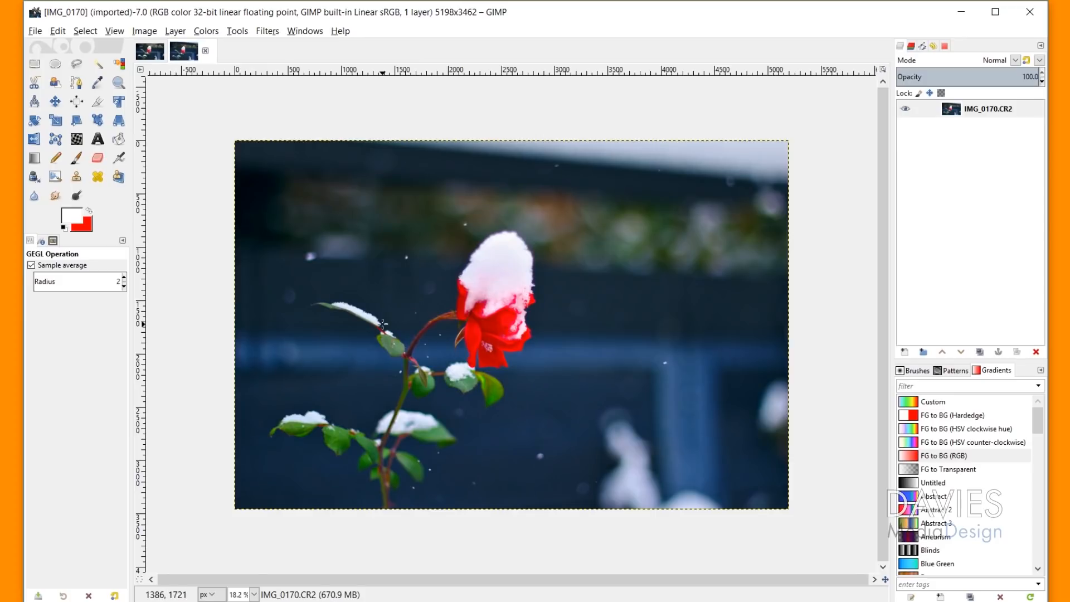
Step: Straighten the photo along a Measure line about 5242 px long at 0.30°, drawn across its full width through the lower stem
key(m)
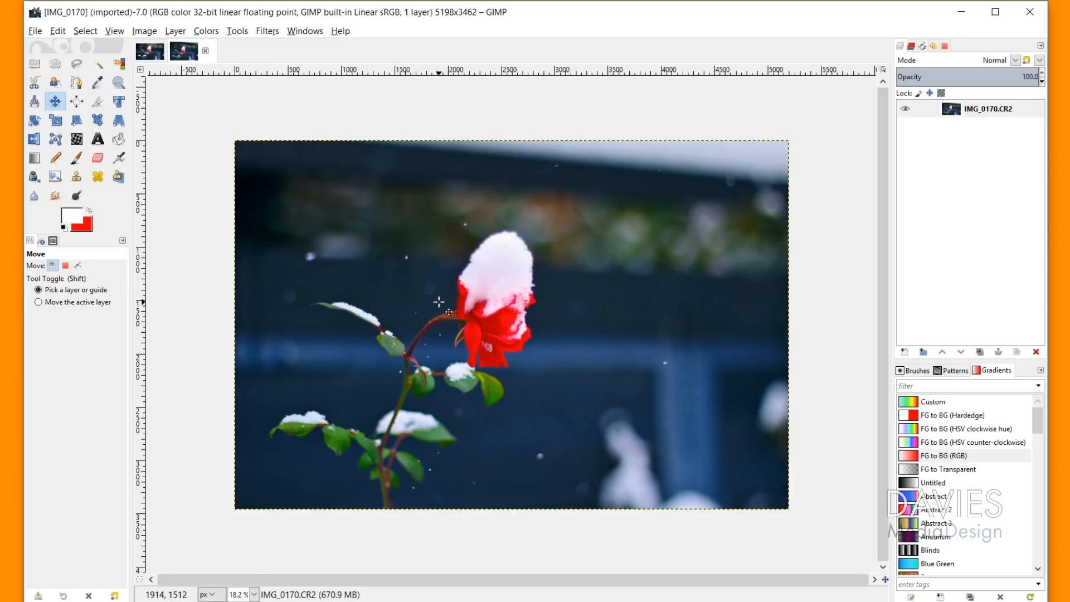
click(35, 101)
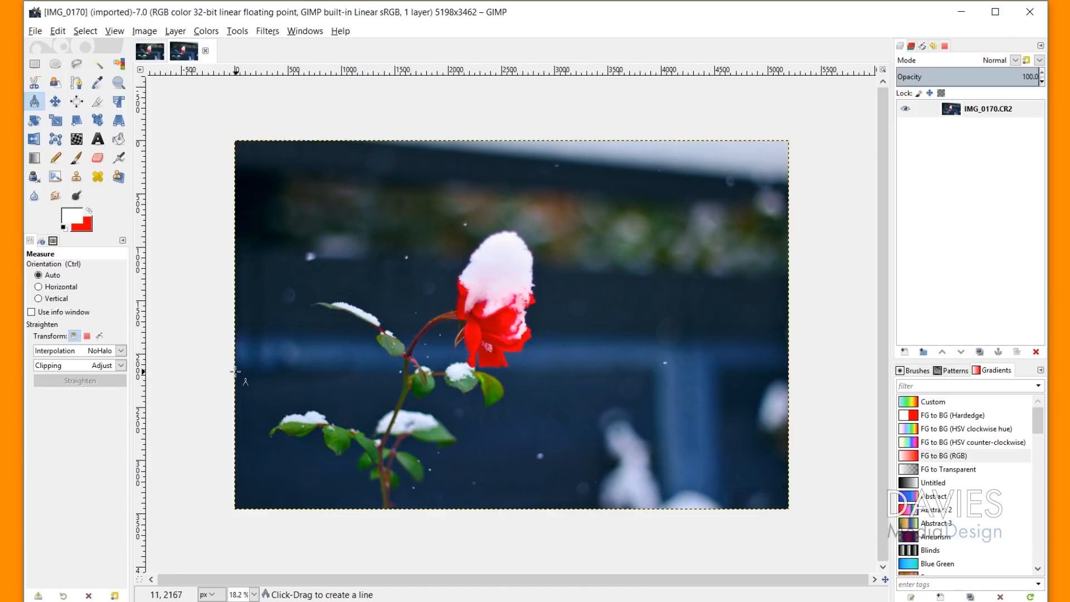
drag(234, 371, 793, 369)
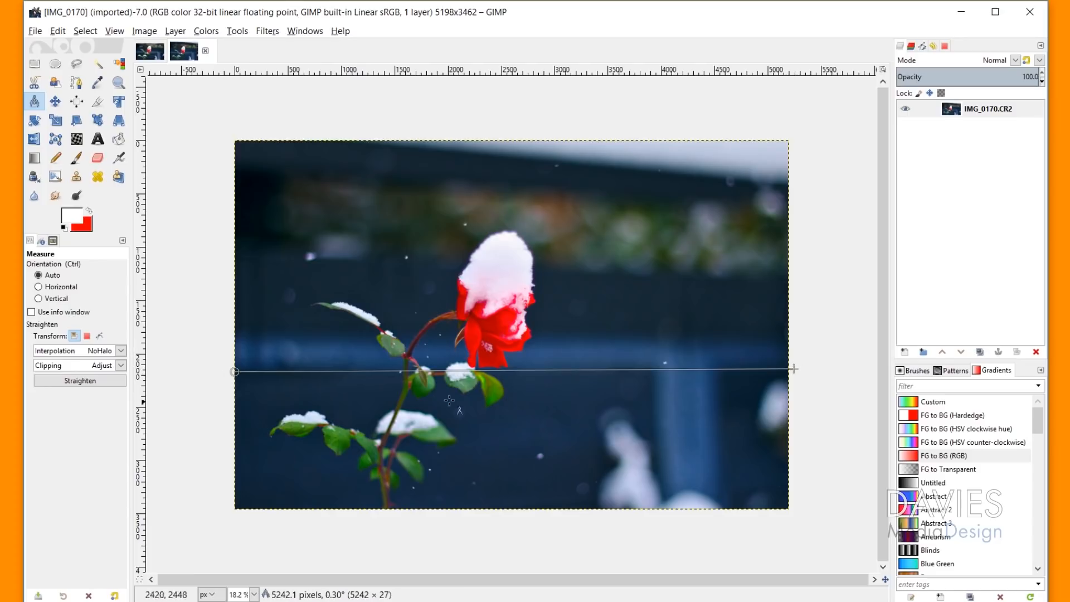
click(91, 384)
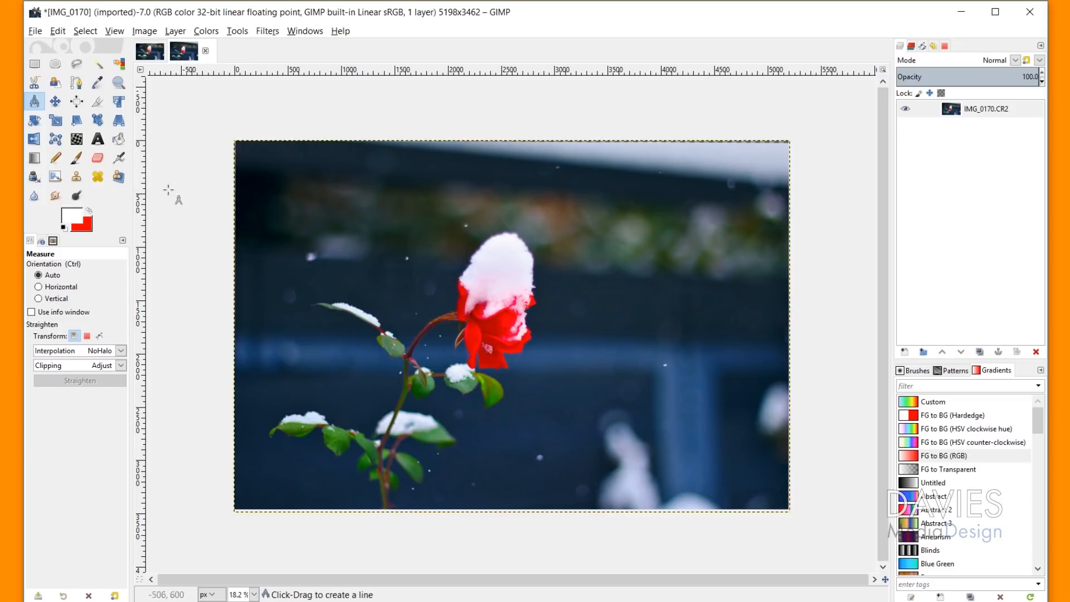
Step: Draw a crop area about 3176 px high that leaves out the photo's upper strip, and set its left edge at x 11
click(97, 102)
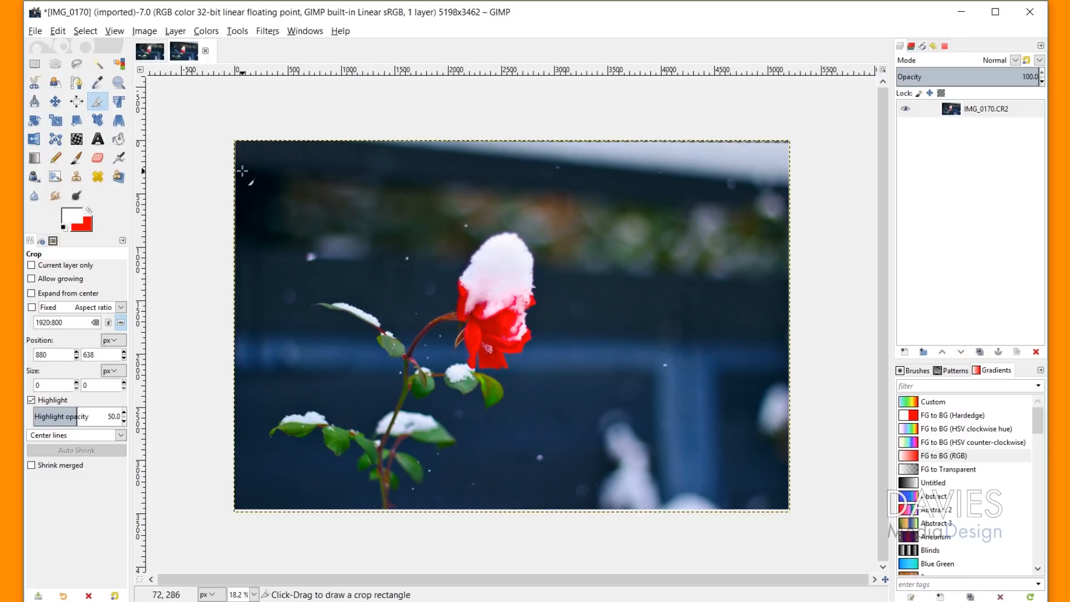
drag(242, 171, 791, 518)
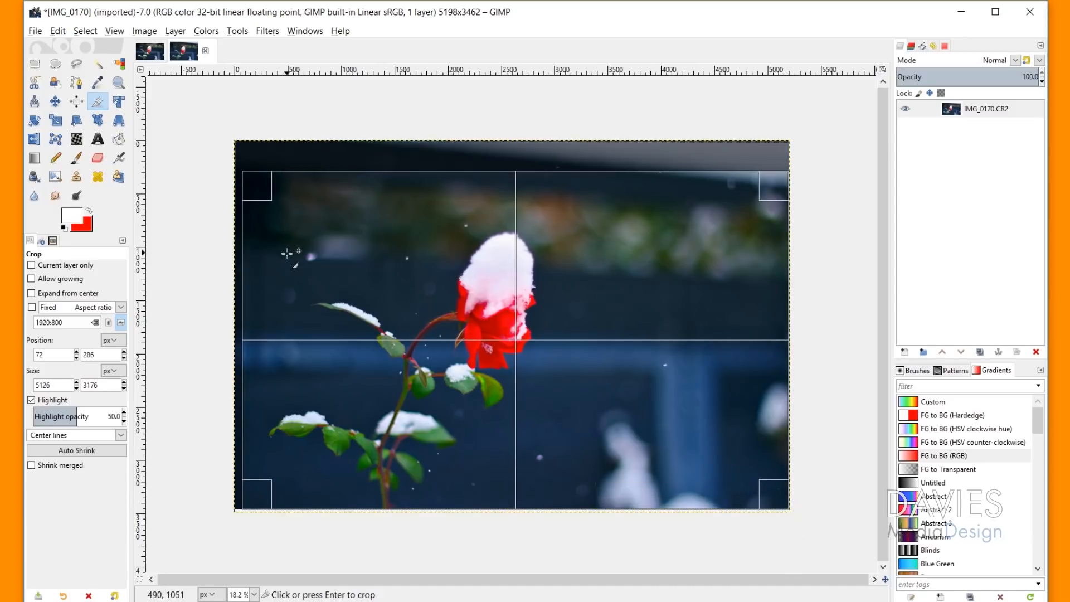
drag(269, 277, 263, 277)
scroll(234, 175, up, 2)
scroll(235, 176, up, 6)
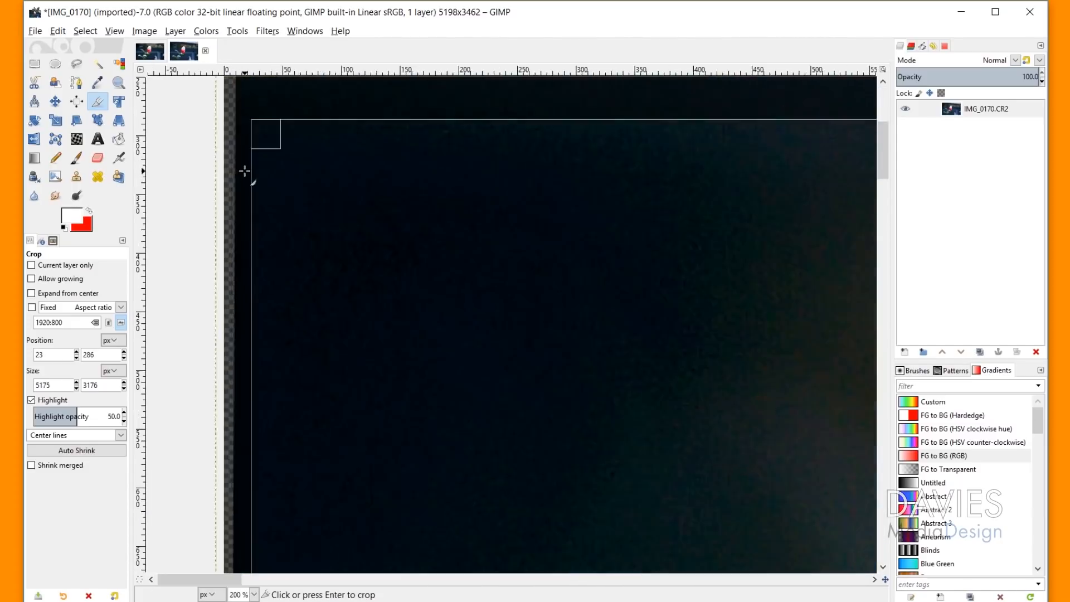
drag(279, 165, 254, 166)
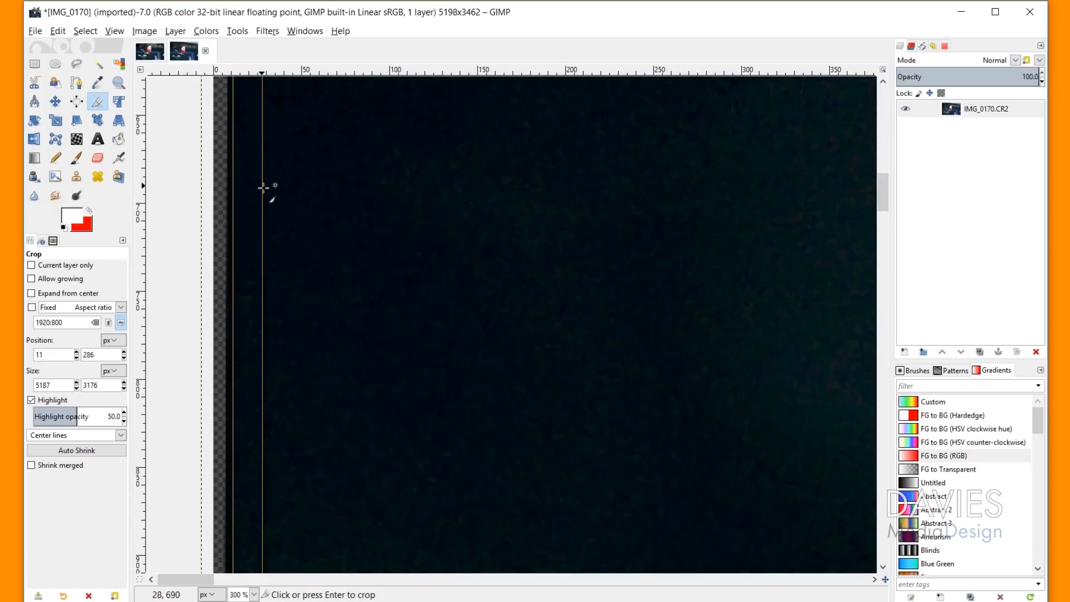
scroll(265, 186, down, 8)
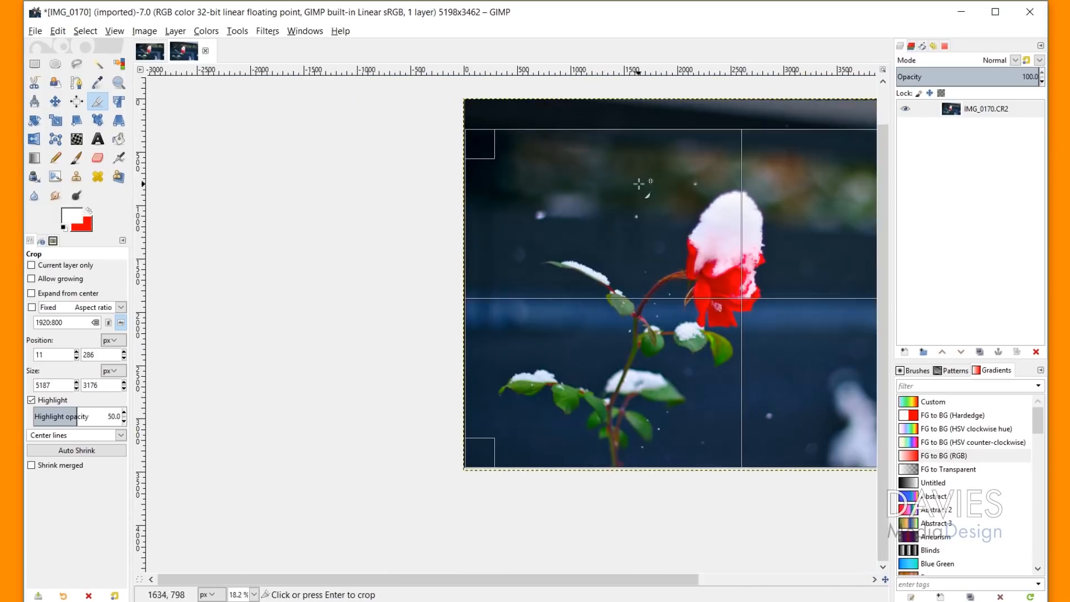
Step: Pull the crop area's right edge inside the transparent border so the crop is 5180 px wide
drag(640, 184, 246, 216)
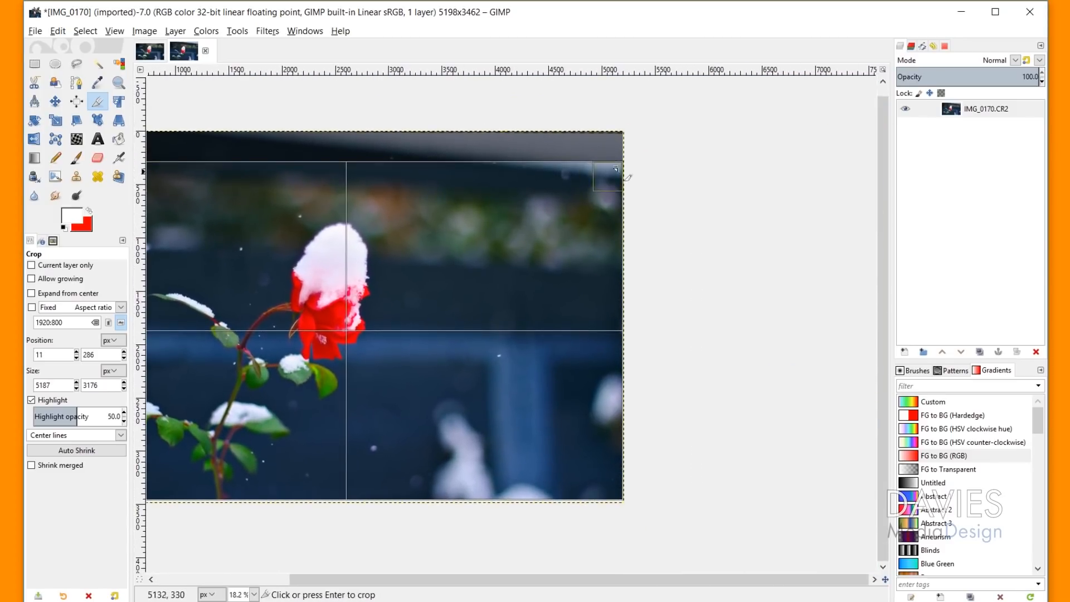
scroll(619, 176, up, 8)
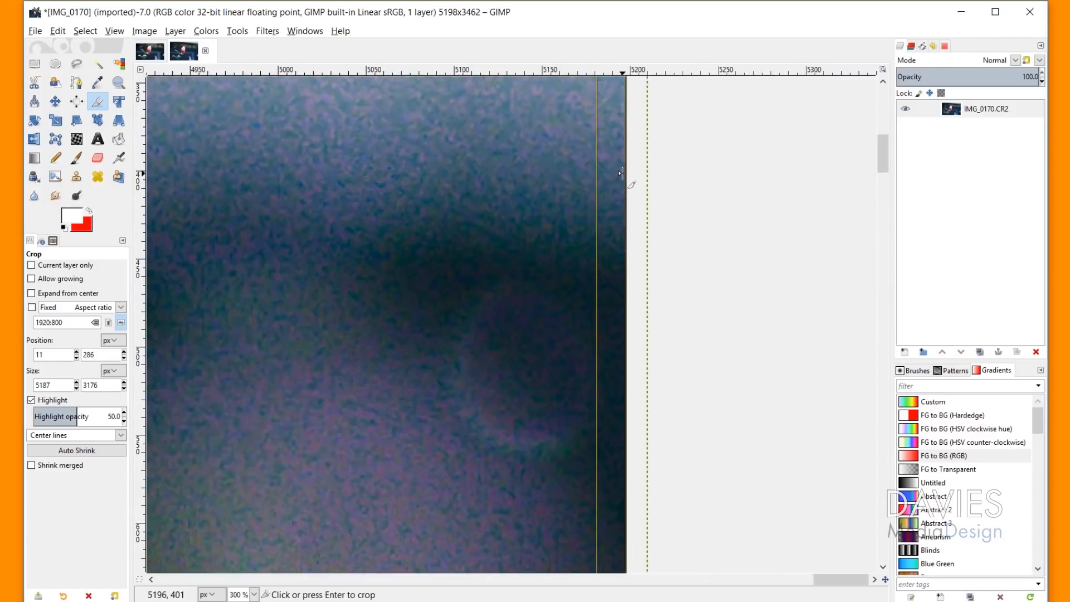
scroll(620, 169, down, 20)
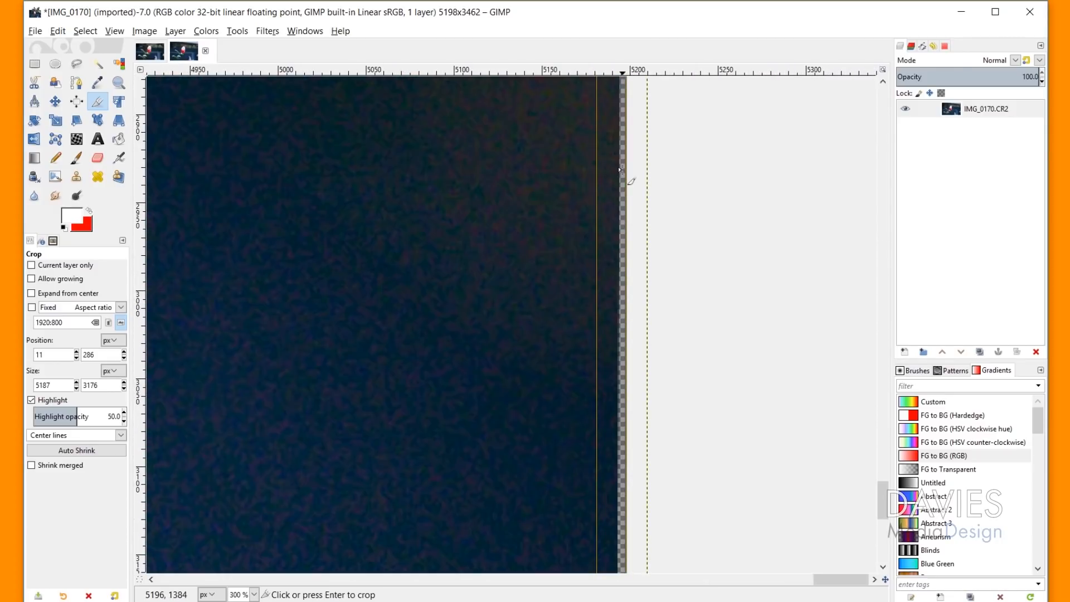
mouse_move(604, 184)
mouse_down()
mouse_move(597, 210)
mouse_move(597, 200)
mouse_up()
scroll(598, 201, down, 5)
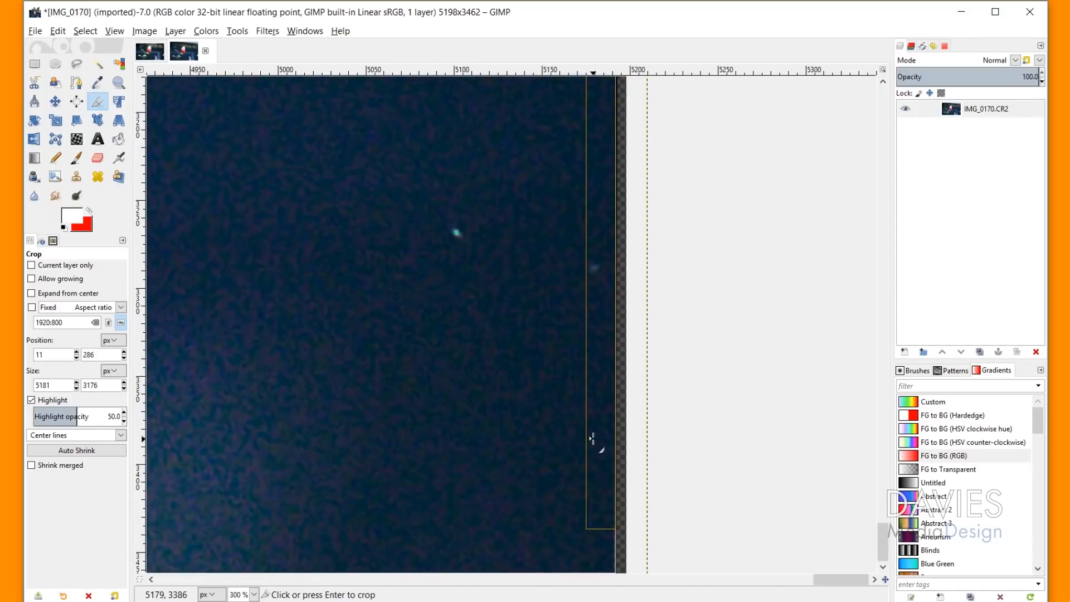
drag(597, 438, 585, 439)
scroll(585, 439, down, 9)
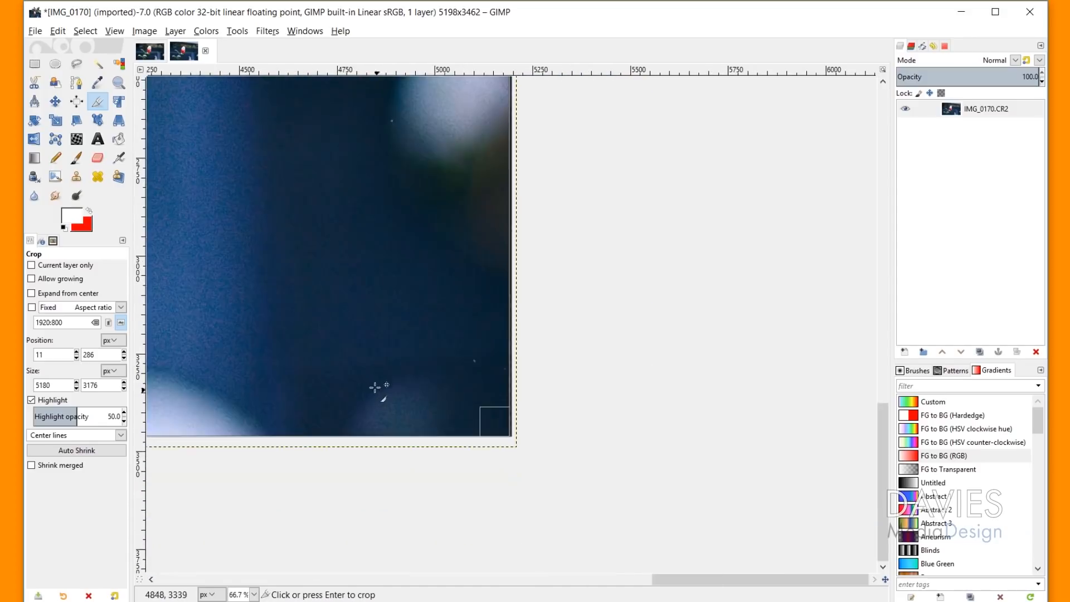
drag(335, 298, 503, 348)
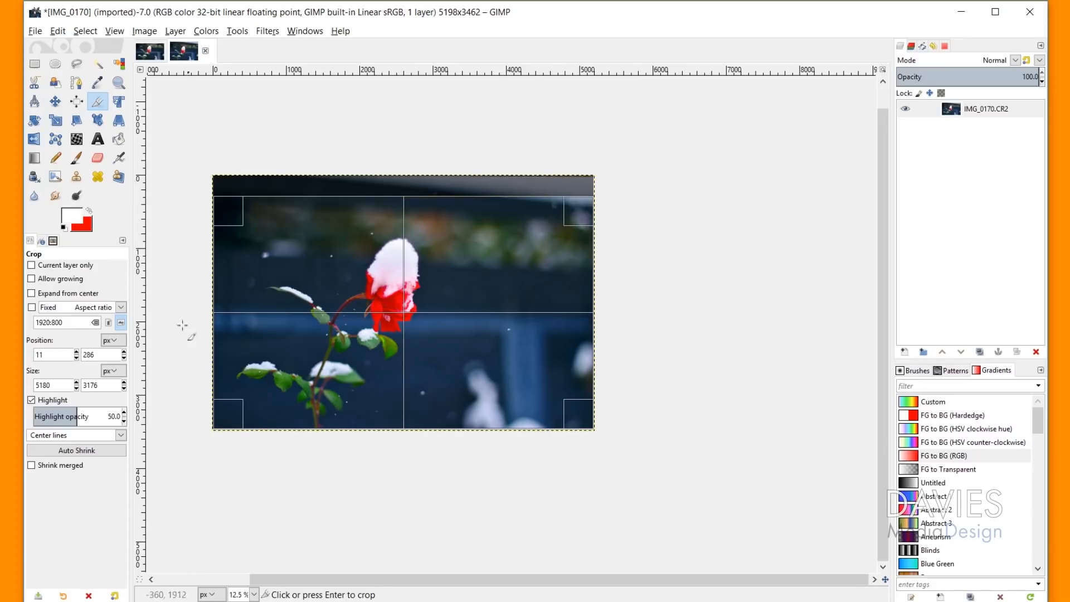
Step: Show rule of thirds guides in the crop area and move its right edge inward to a width of 4988 px
click(121, 435)
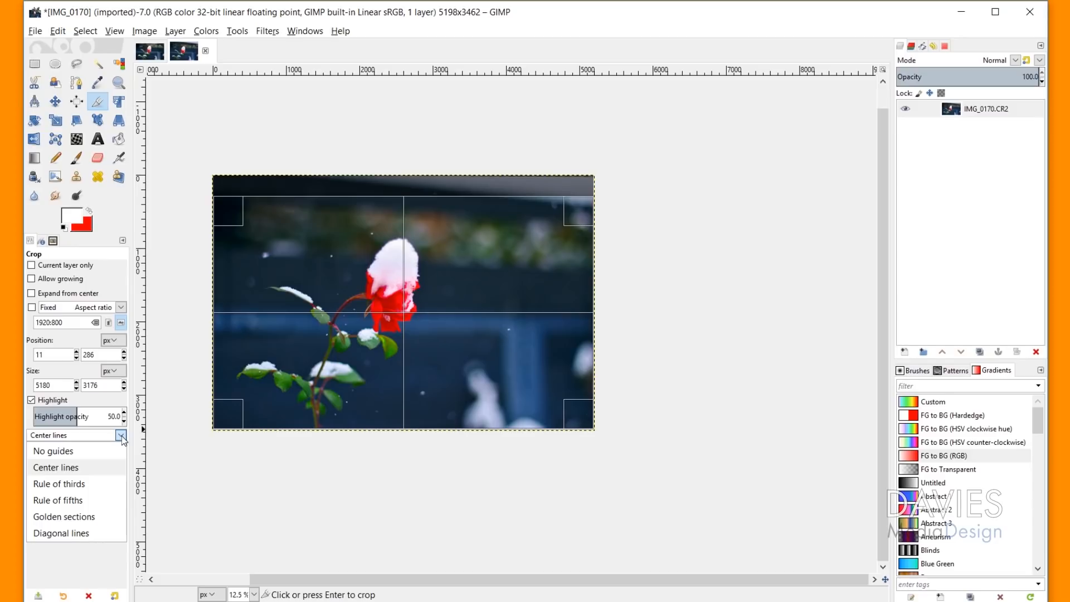
click(84, 485)
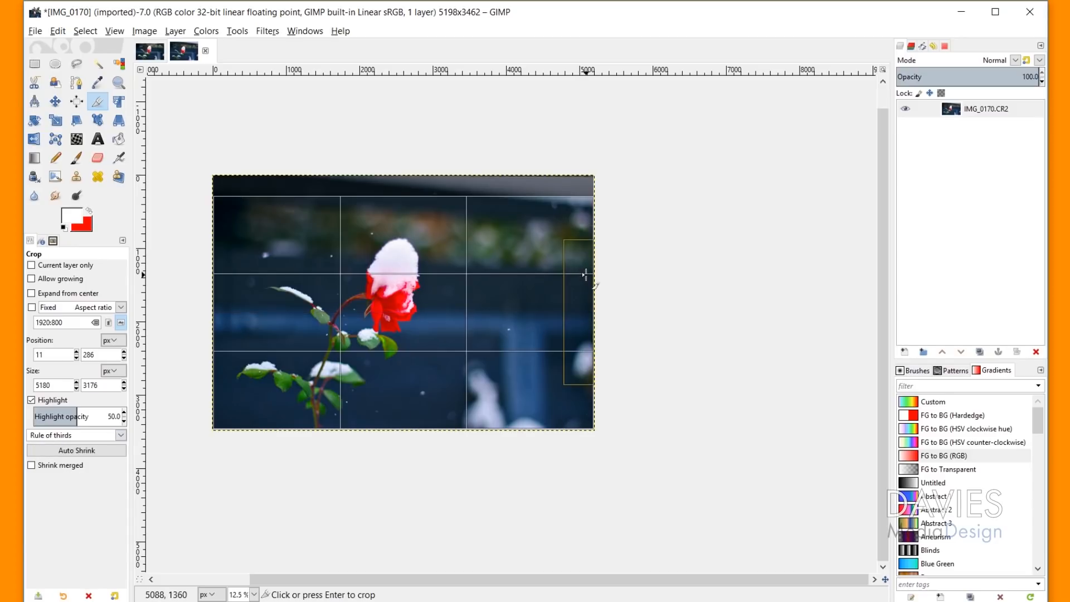
drag(585, 275, 571, 276)
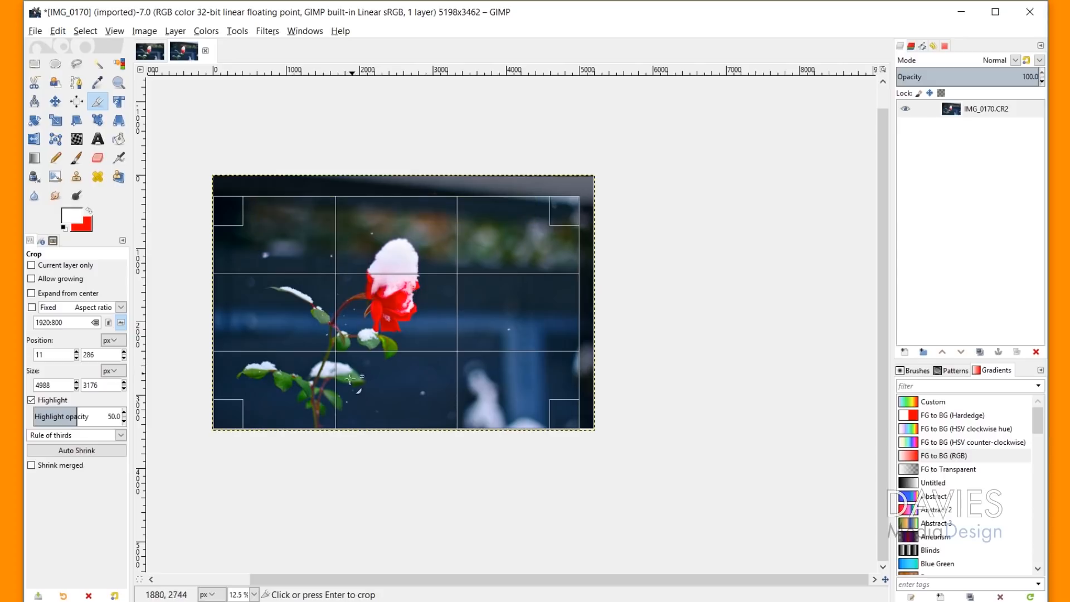
Step: Apply the crop so the photo is cut down to the drawn 4988 x 3176 px area
click(405, 234)
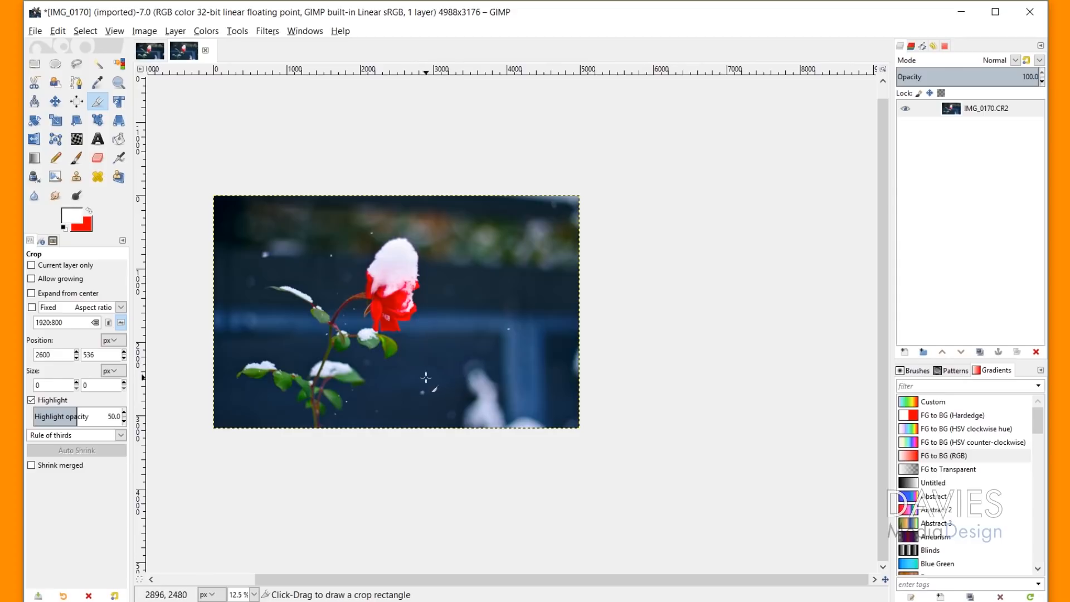
scroll(399, 357, up, 1)
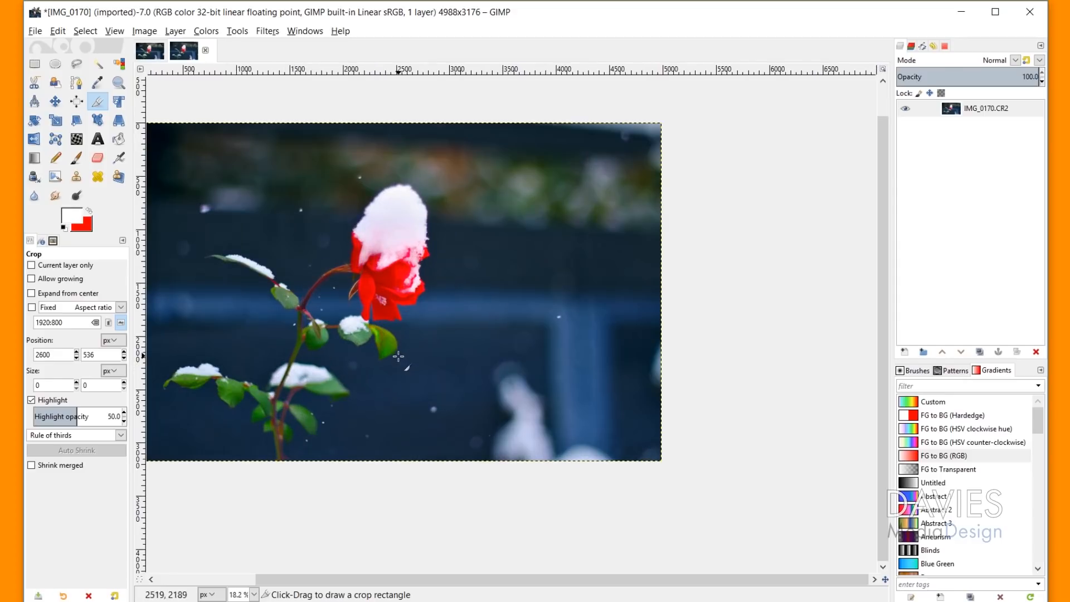
drag(415, 304, 494, 335)
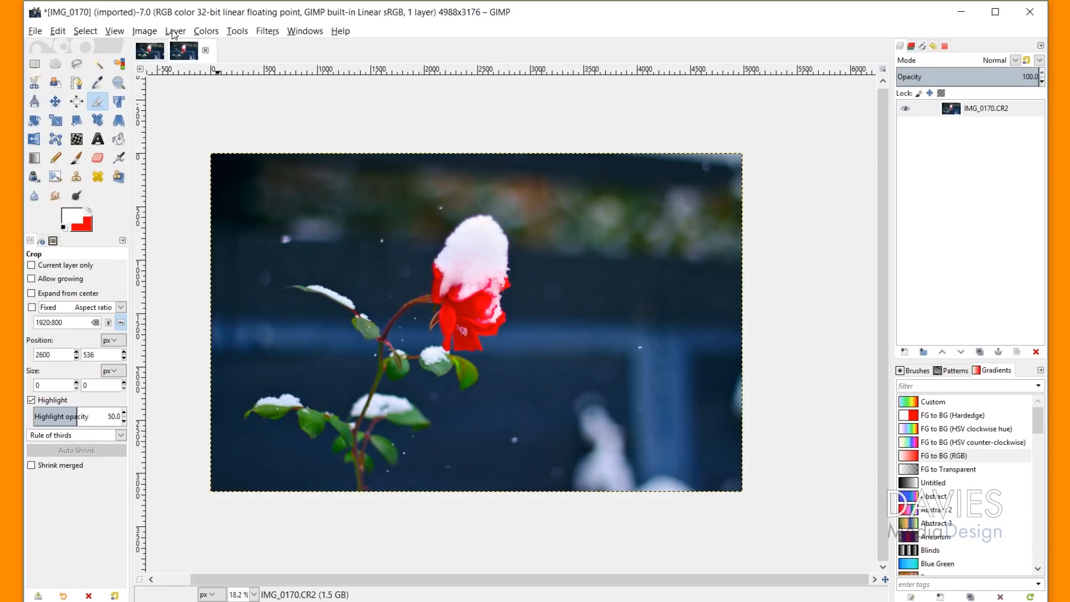
Step: Scale the cropped image to a width of 1920 px with proportional height and NoHalo interpolation
click(143, 32)
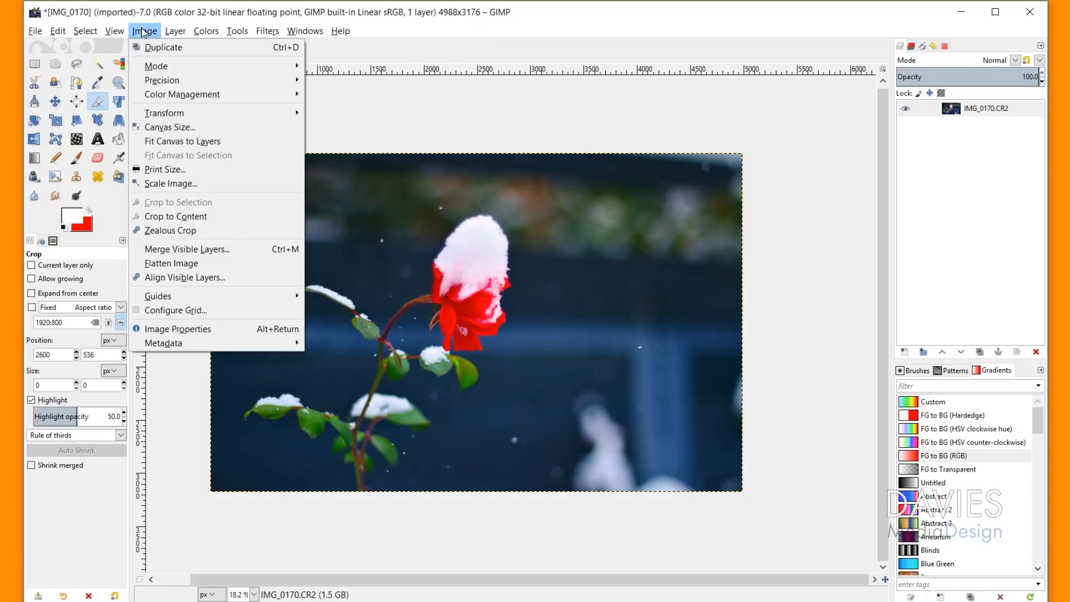
click(170, 183)
text(1920)
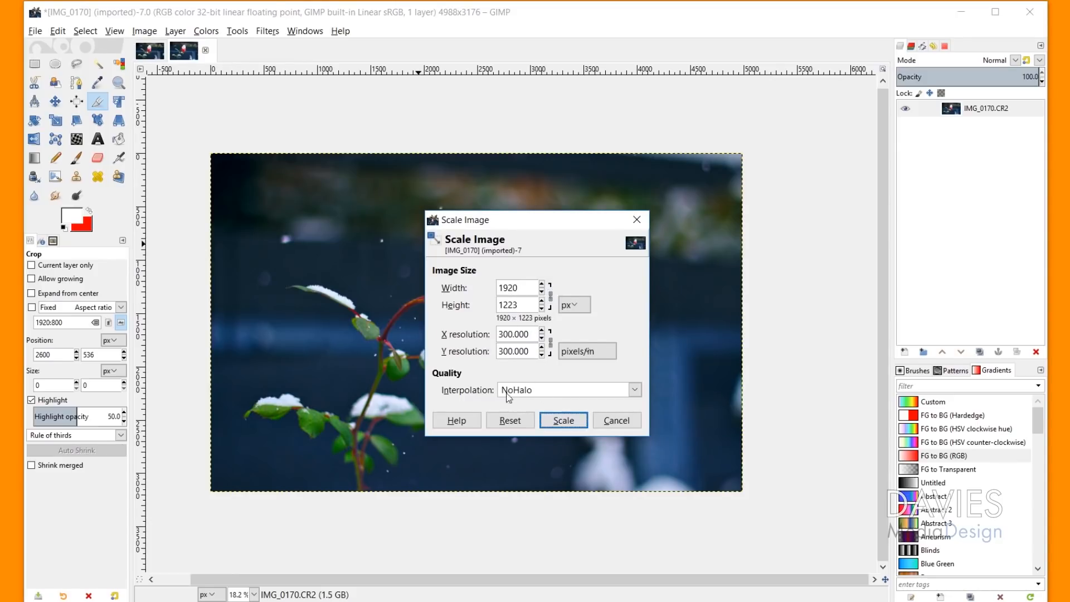
click(564, 421)
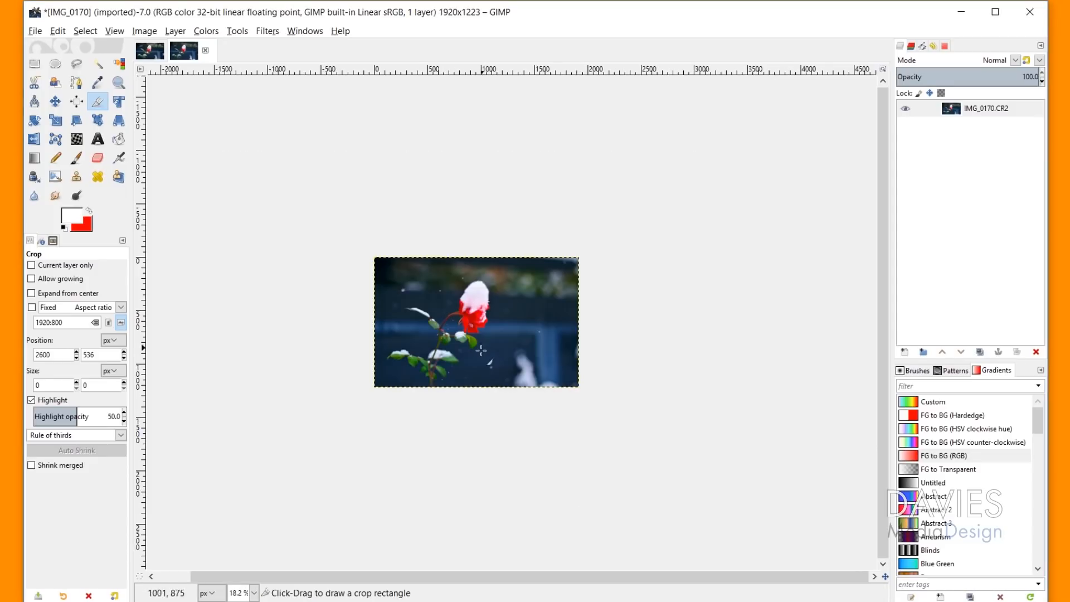
Step: Darken the photo's highlights to -66.06 with Shadows-Highlights, comparing with the preview off and on before applying
scroll(444, 374, up, 2)
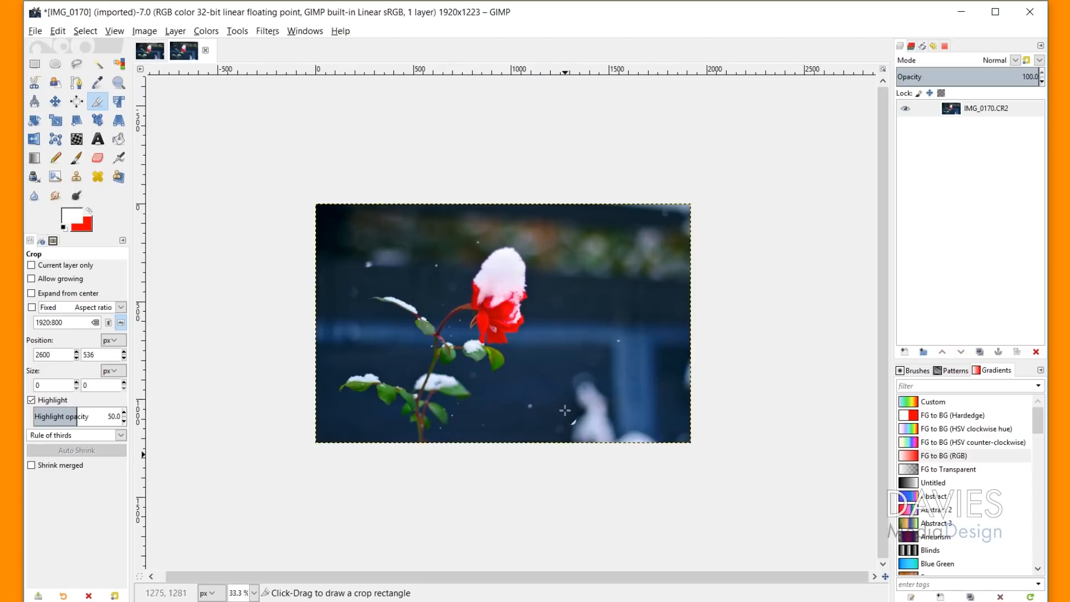
scroll(557, 335, up, 1)
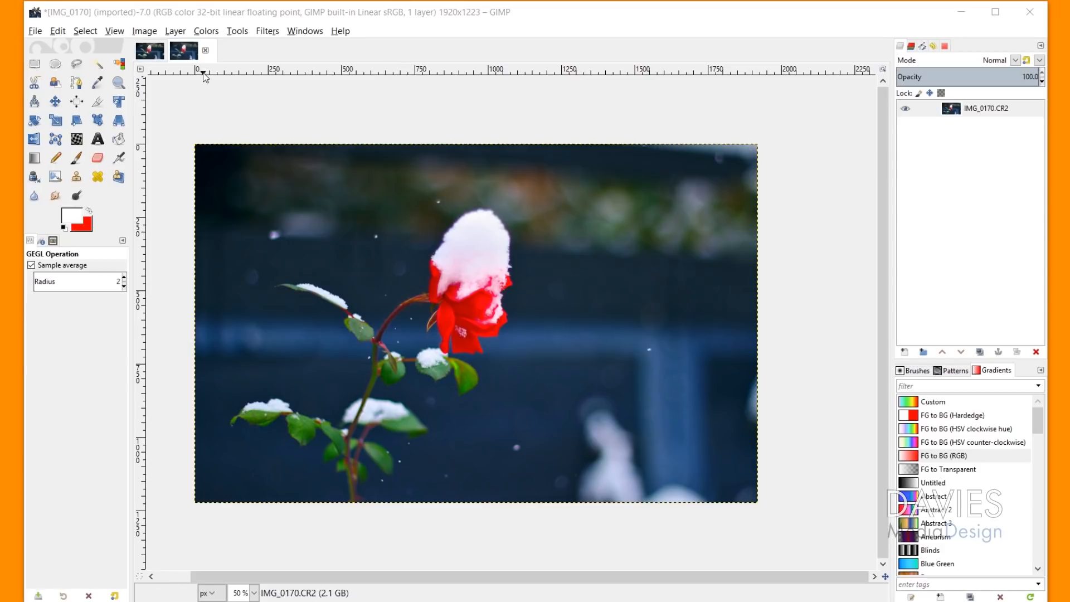
click(208, 32)
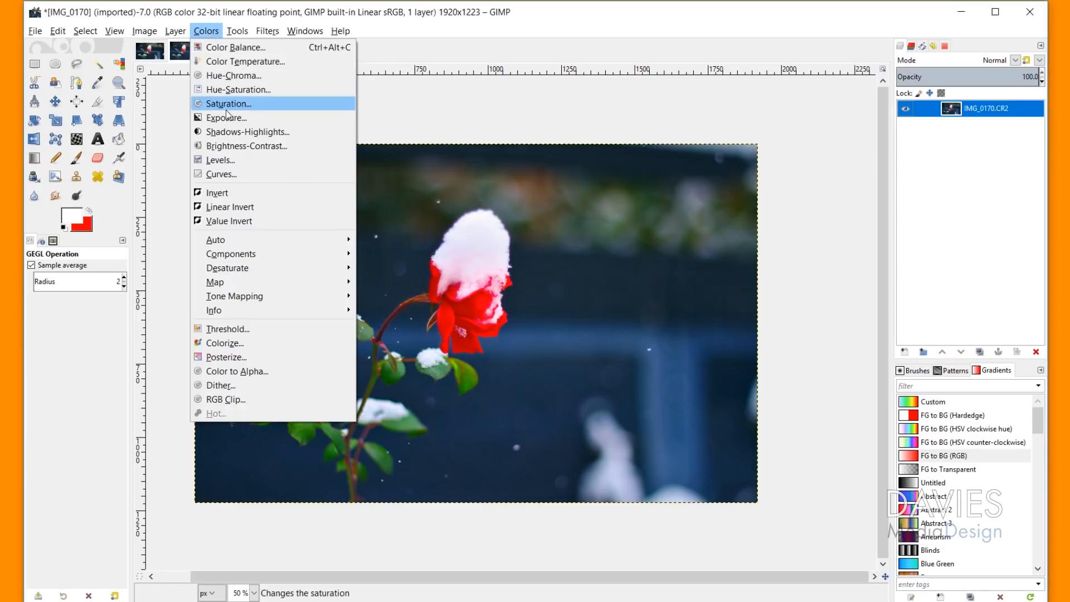
click(235, 131)
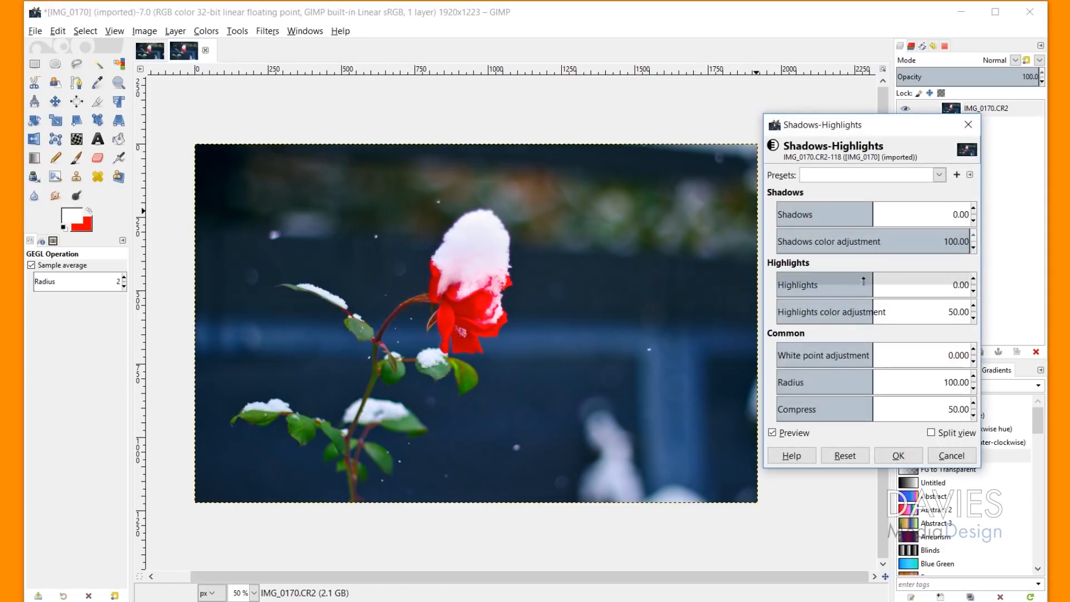
drag(870, 278, 809, 284)
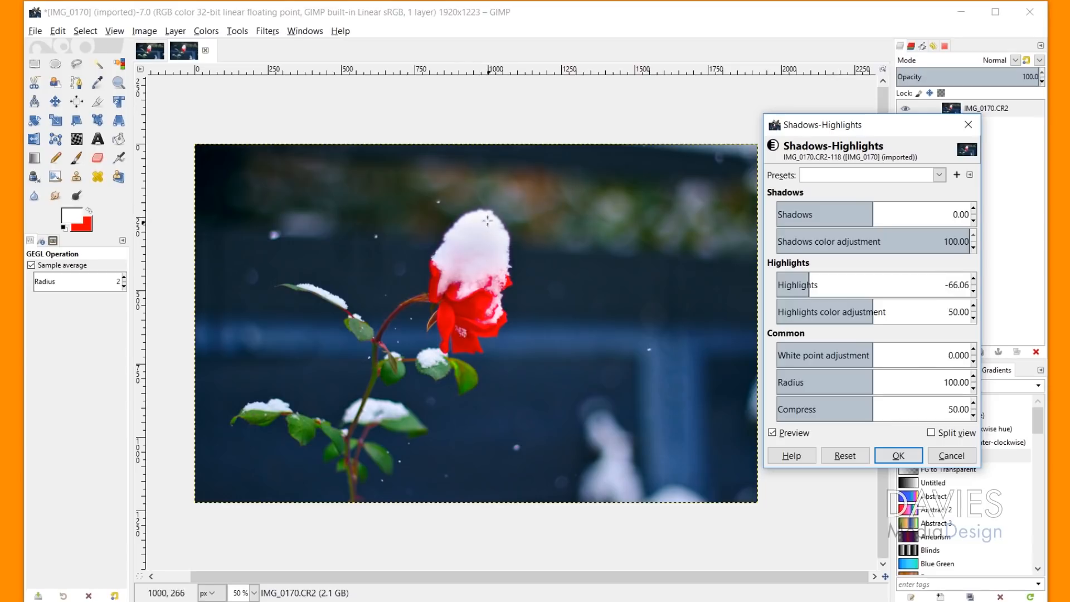
click(773, 433)
click(773, 433)
click(898, 456)
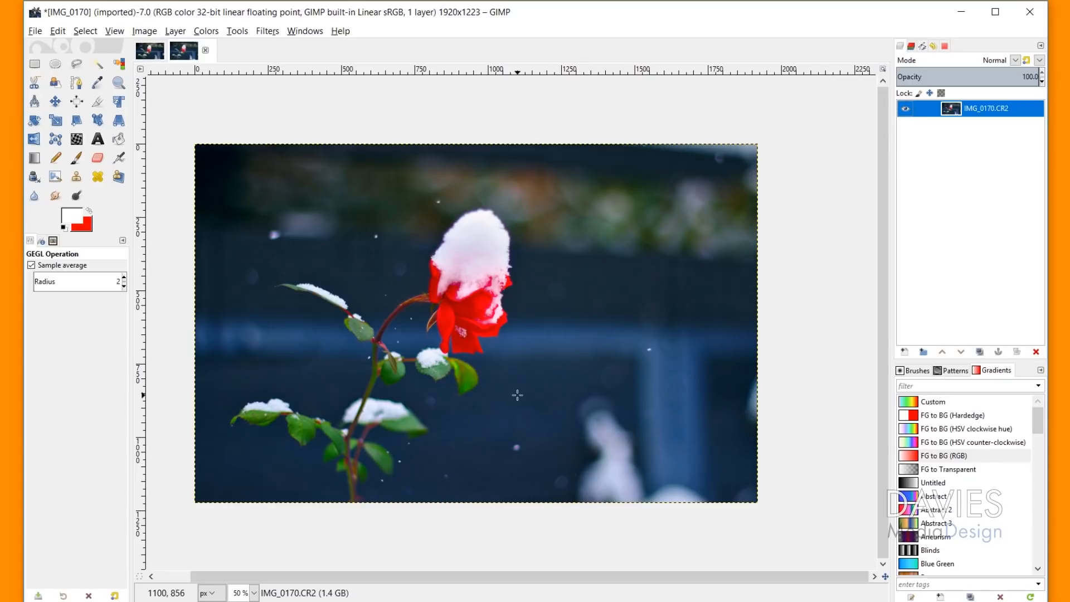
Step: Add a new transparent layer named Vignette above the photo
click(904, 352)
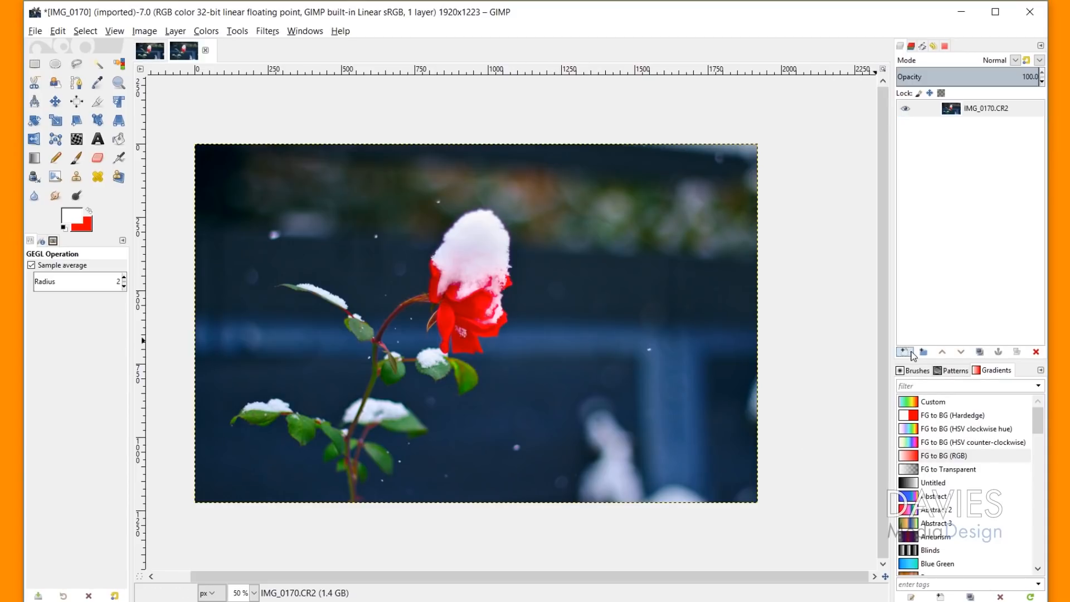
text(Vignette)
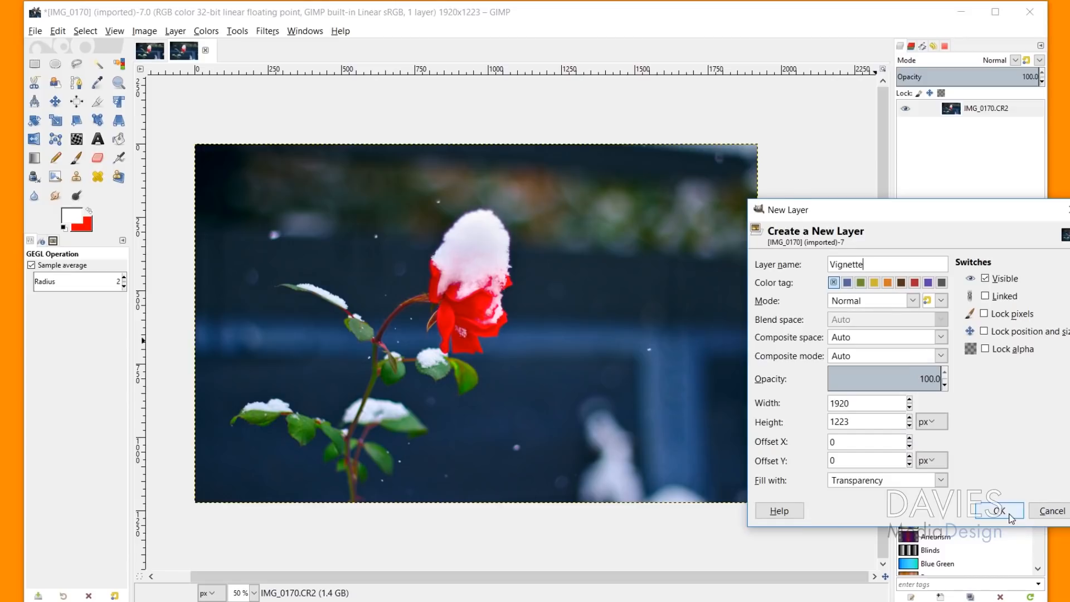
click(1010, 515)
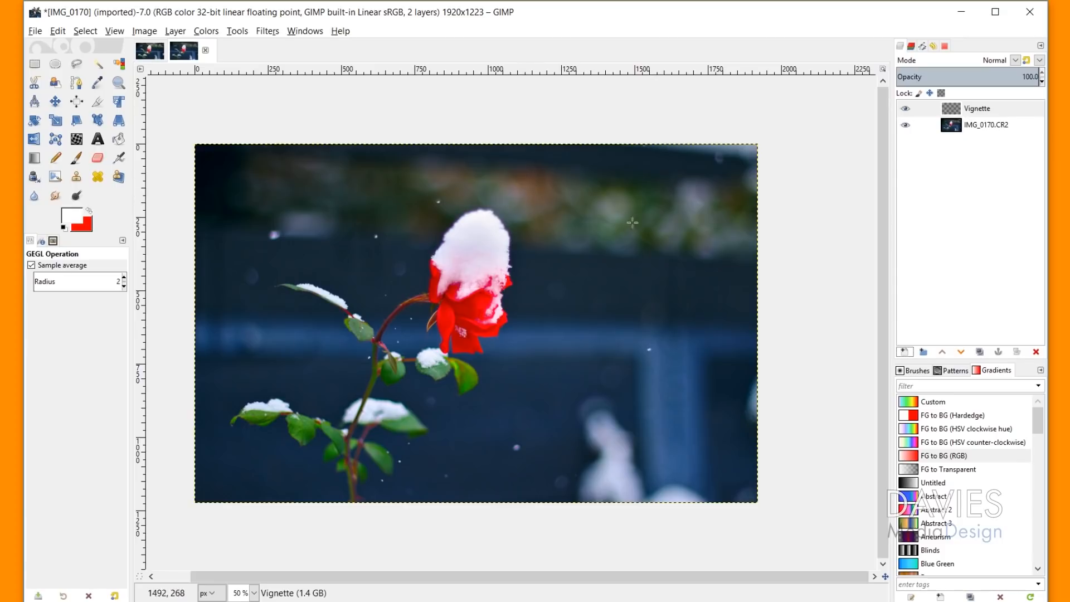
Step: Start a black circular Vignette filter on the Vignette layer with radius 1.327 and softness 0.413
click(954, 110)
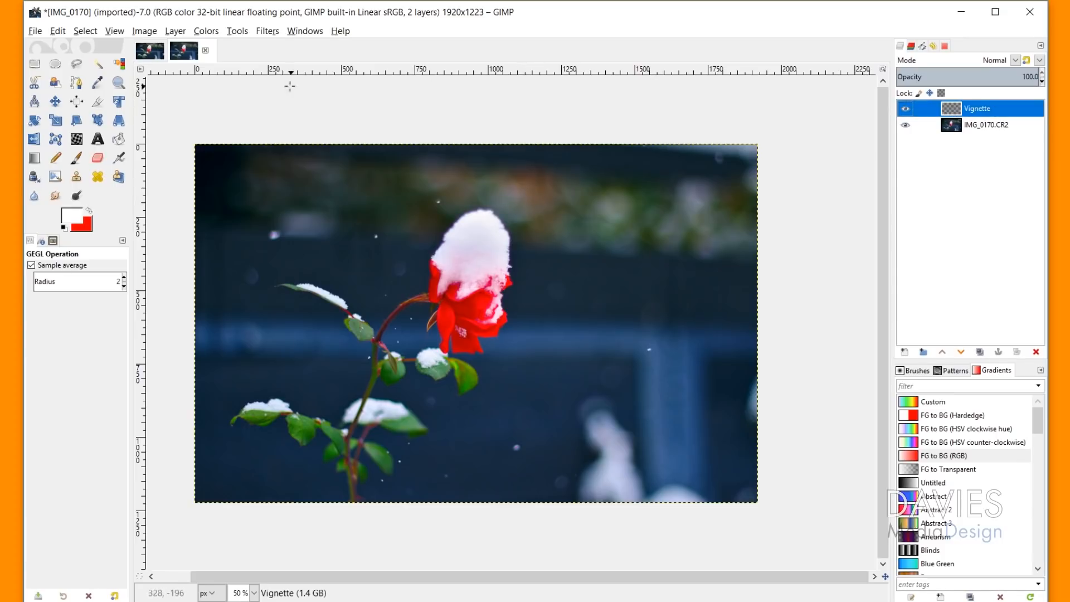
click(269, 32)
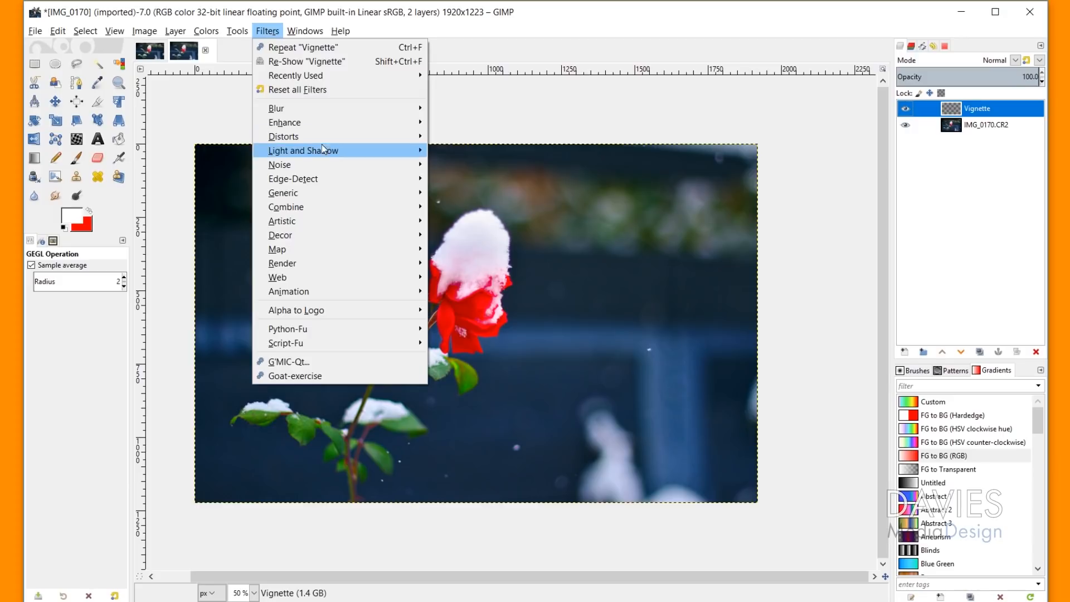
mouse_move(323, 150)
click(468, 253)
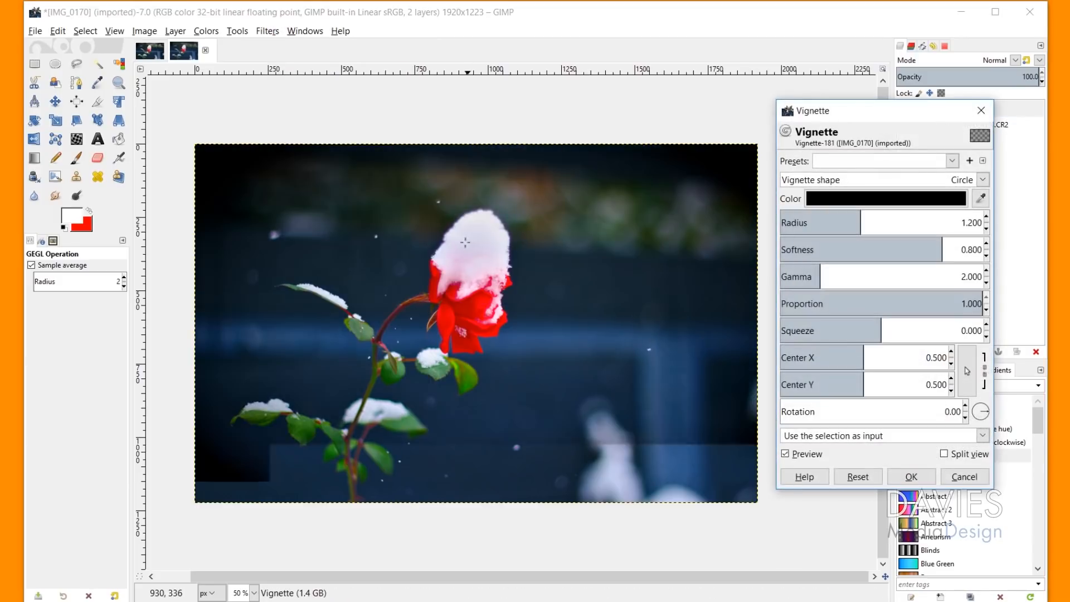
click(841, 214)
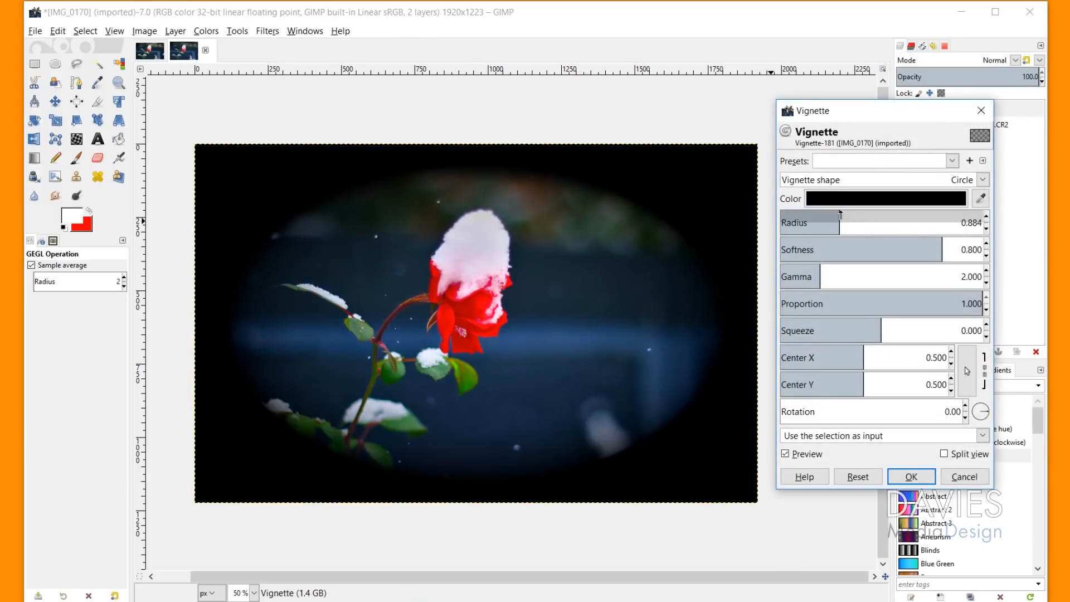
drag(841, 215, 864, 249)
click(865, 218)
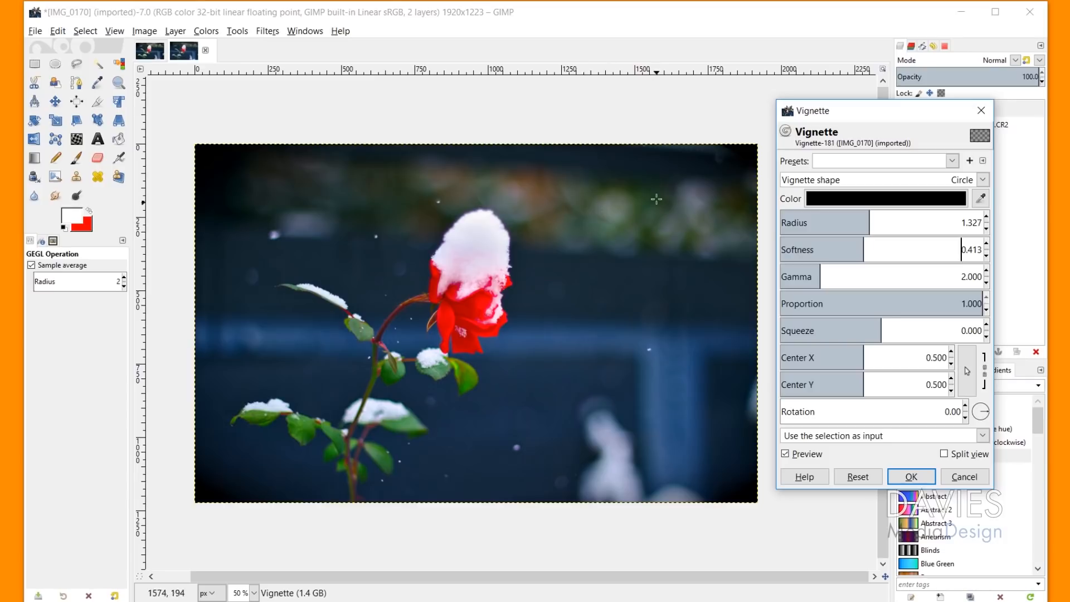
Step: Set the vignette's softness to 0.535 and gamma to 5.347, then compare the image without and with the effect
drag(865, 247, 889, 260)
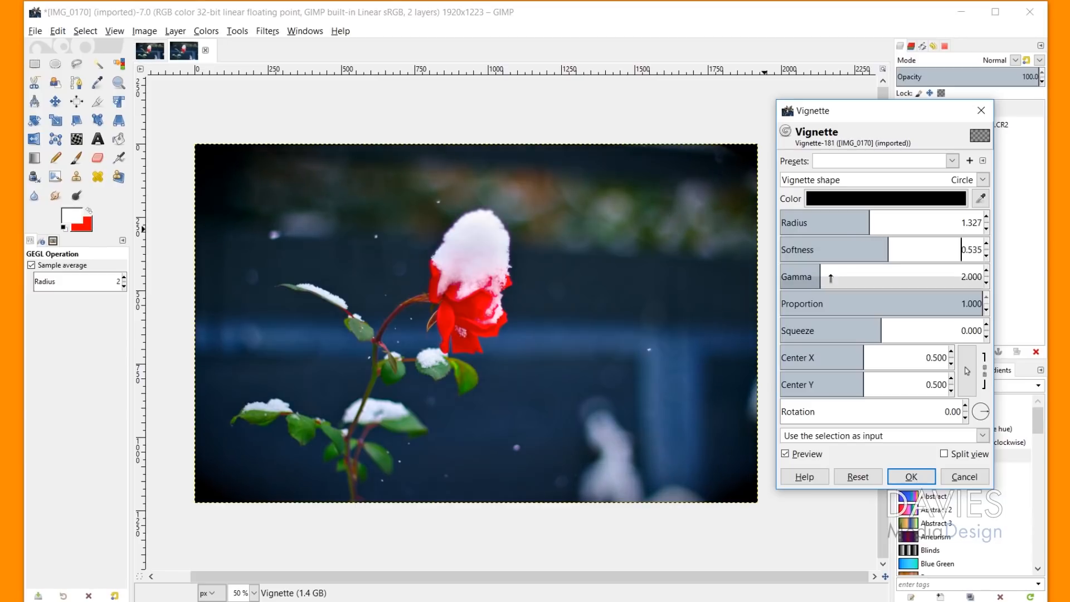
drag(821, 272, 888, 277)
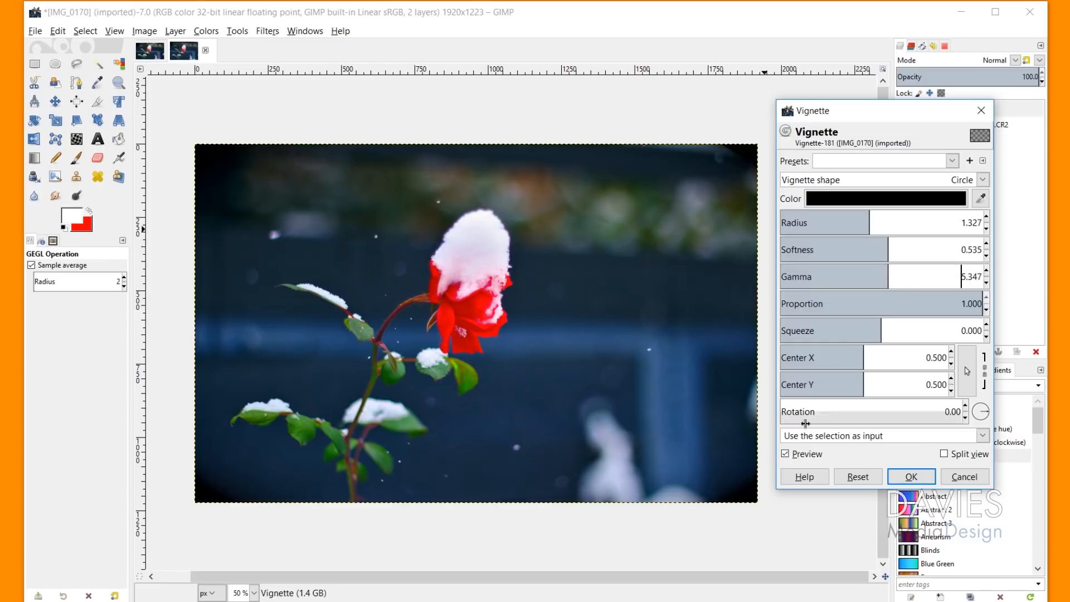
click(786, 454)
click(785, 454)
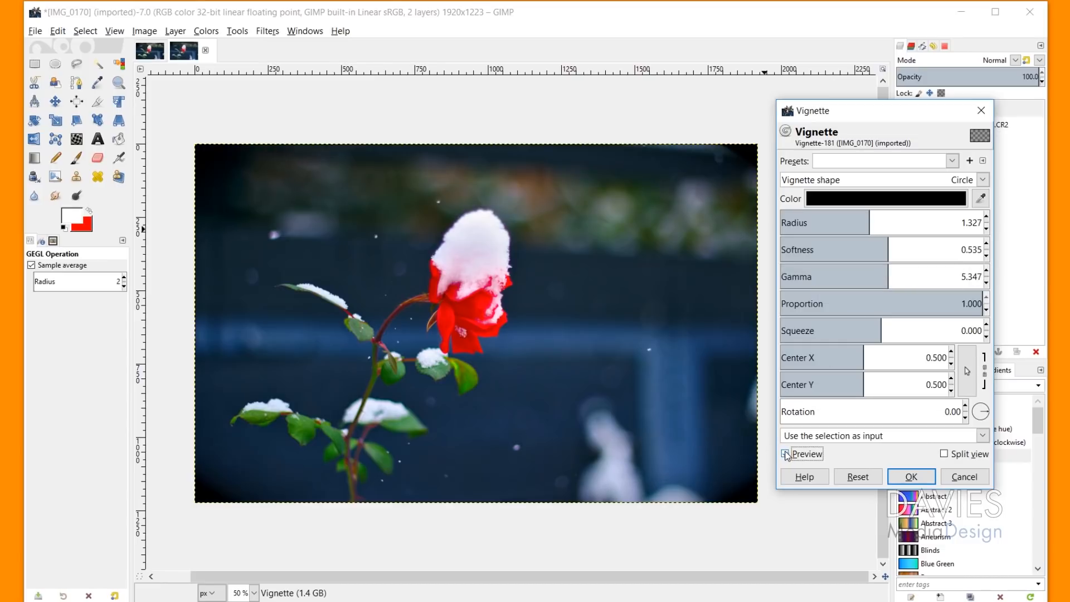
Step: Refine the vignette to radius 1.283 and softness 0.454 and apply the filter
click(896, 245)
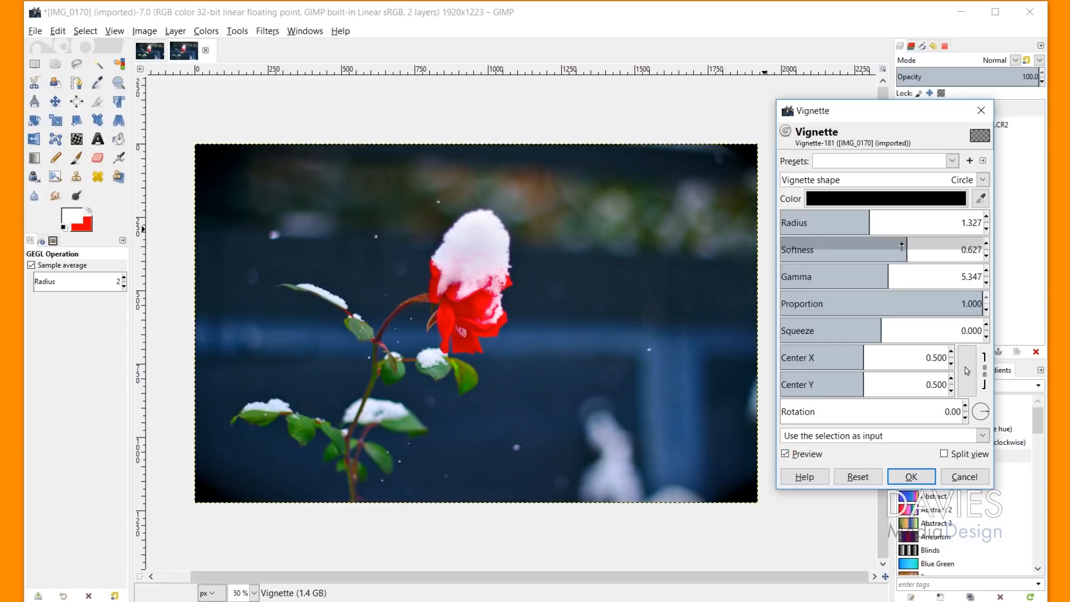
click(868, 217)
drag(868, 216, 872, 242)
click(880, 241)
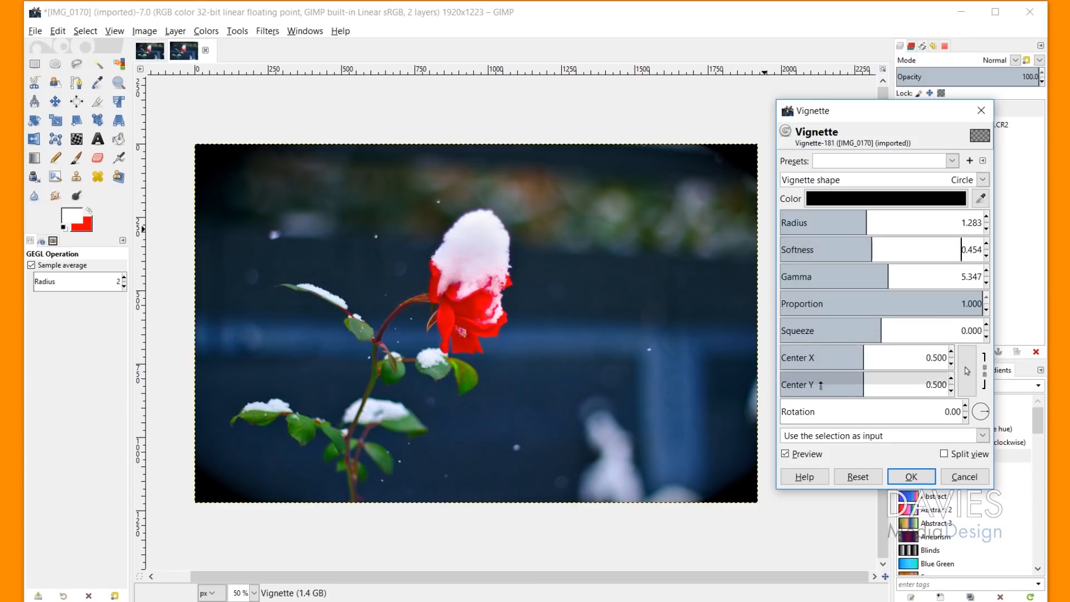
click(911, 477)
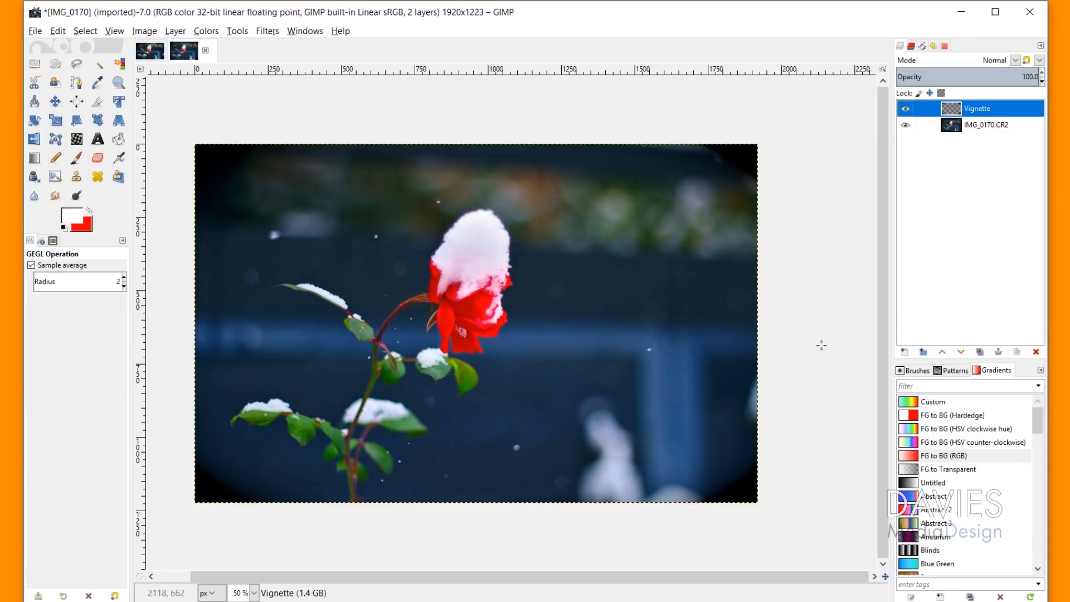
Step: Add a new transparent layer named Light Source and move it beneath the Vignette layer
click(904, 352)
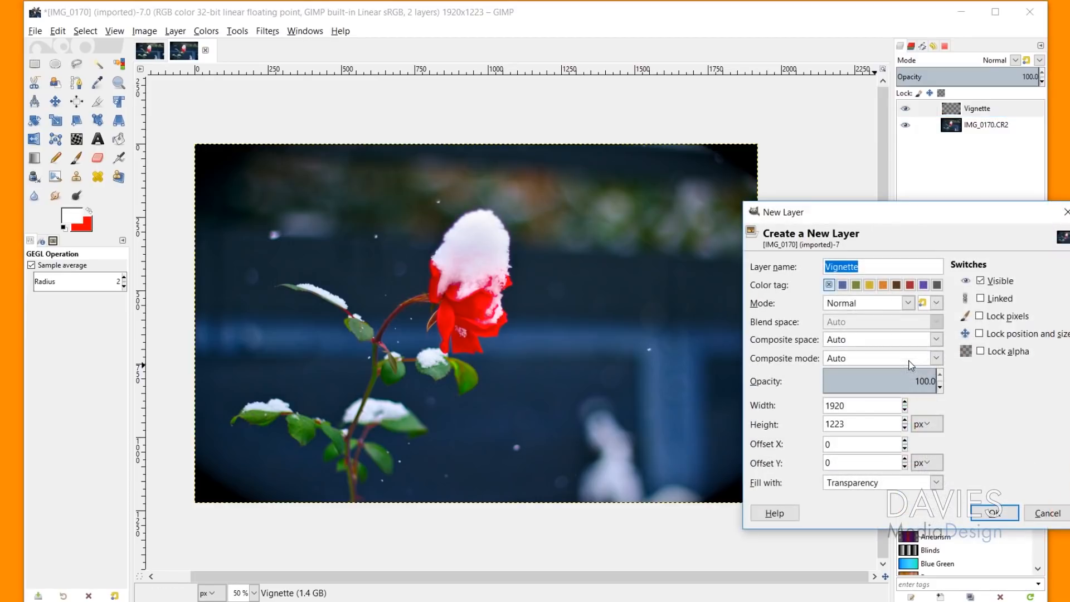
text(Light Source)
click(995, 513)
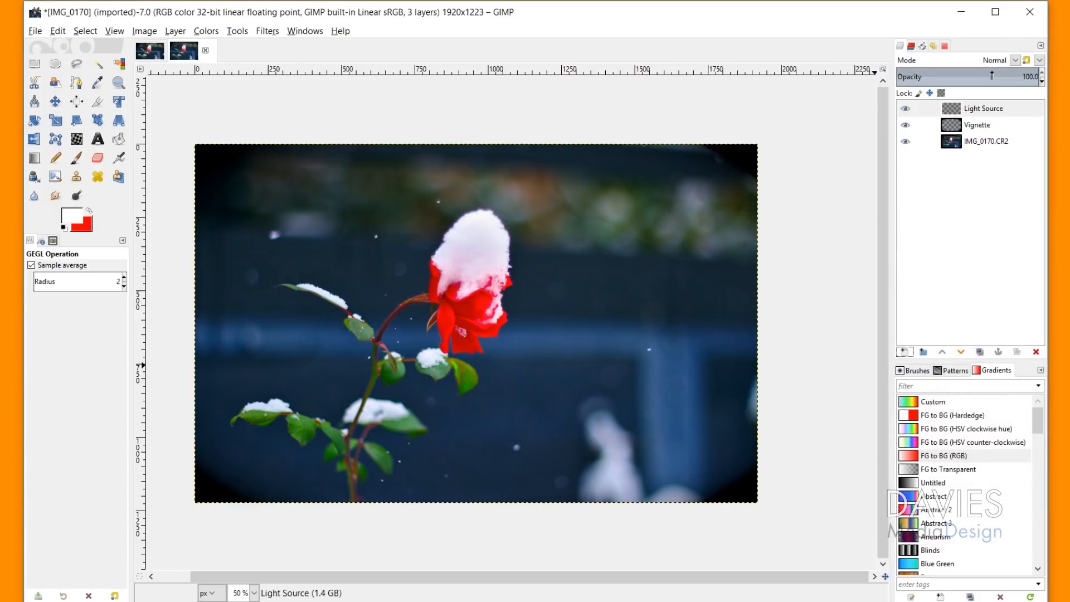
drag(955, 110, 948, 138)
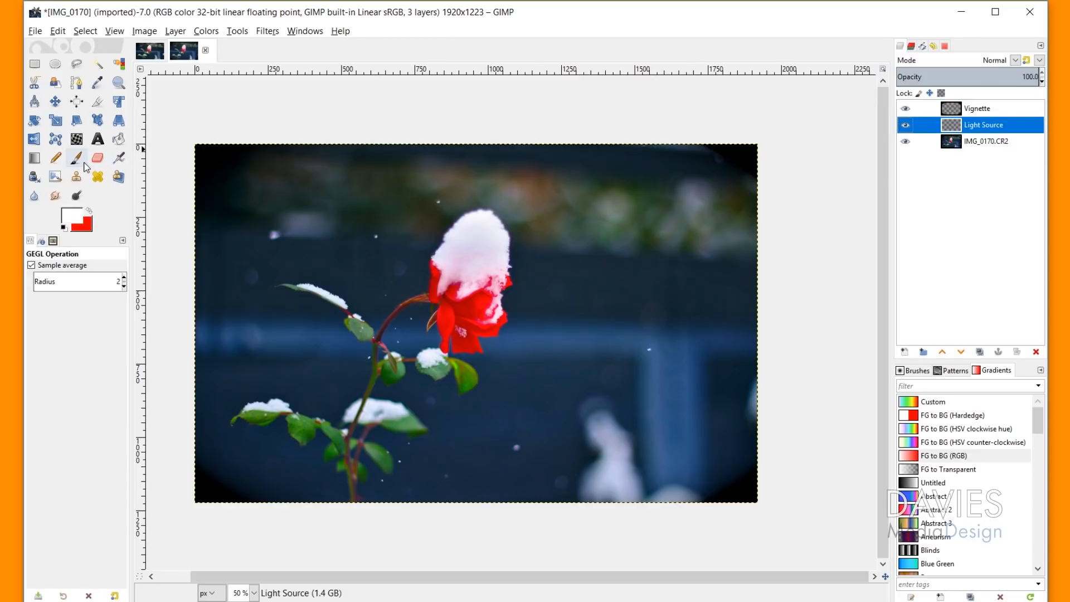
Step: Paint a soft white glow on the Light Source layer at the photo's upper edge, using the large Paintbrush
click(76, 157)
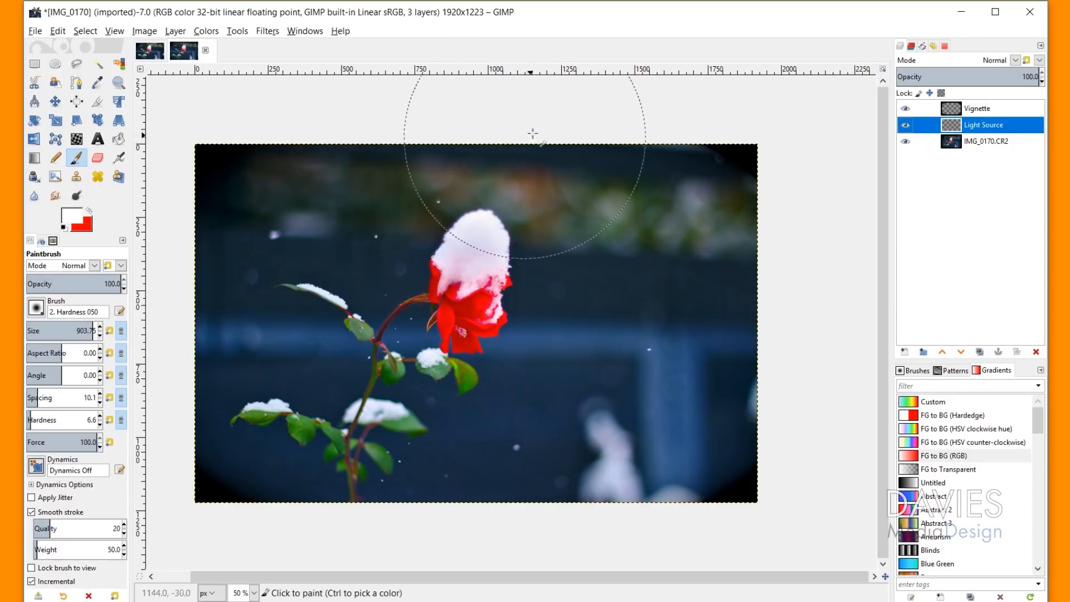
click(549, 96)
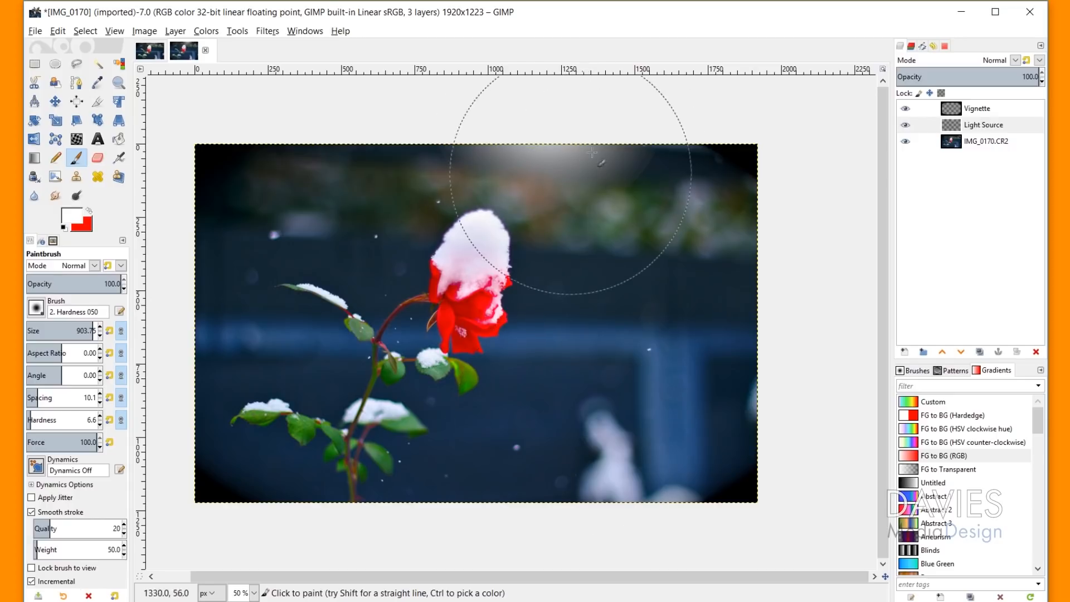
Step: Soften the white glow on the Light Source layer with a Gaussian Blur of size 22.41 in X and Y
click(267, 31)
mouse_move(294, 107)
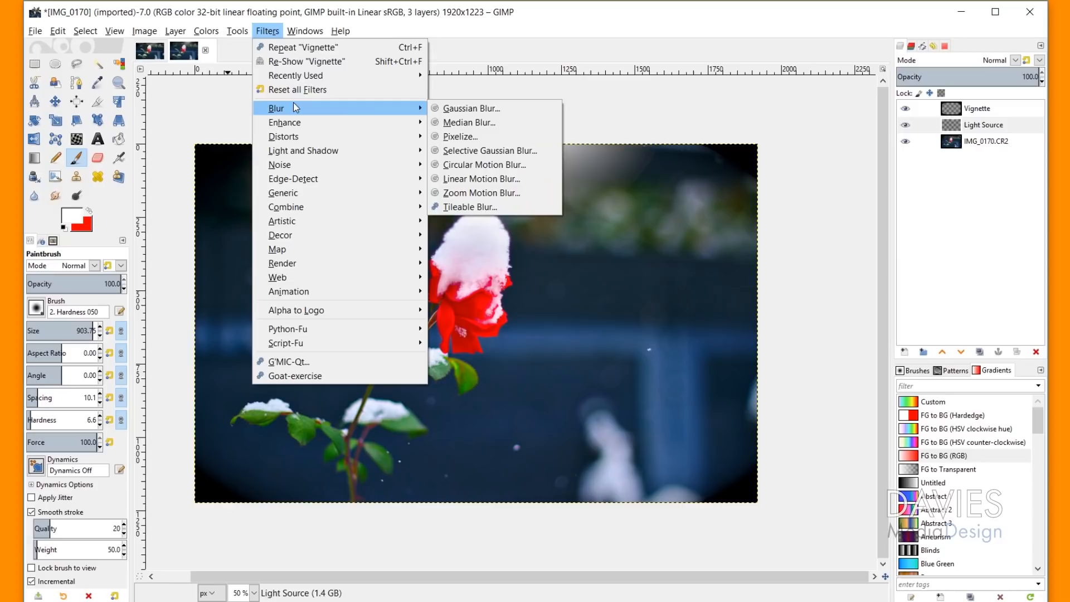
click(475, 108)
click(804, 179)
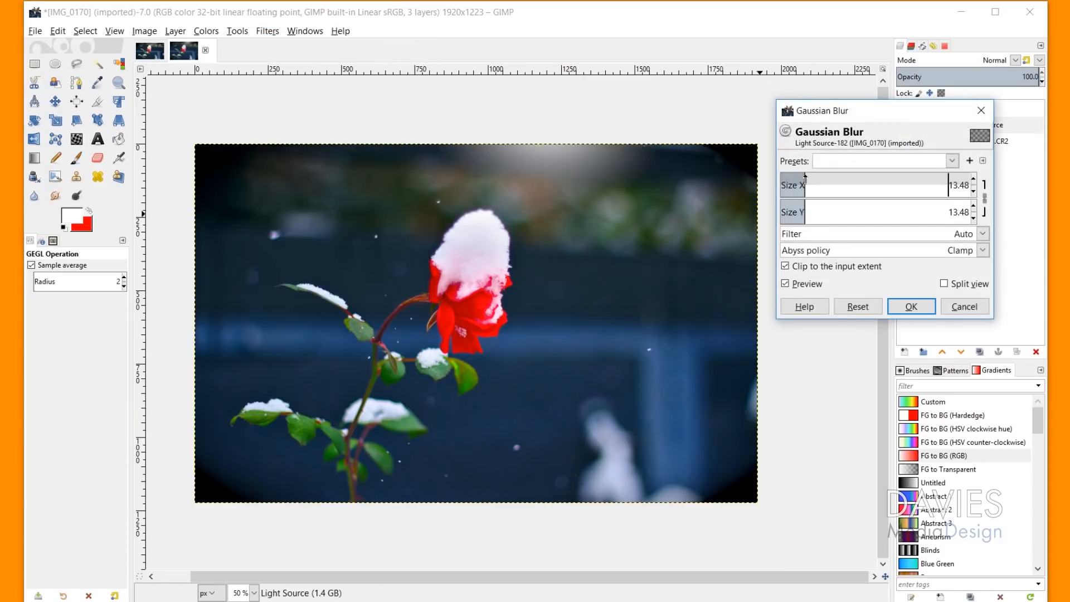
drag(804, 179, 823, 177)
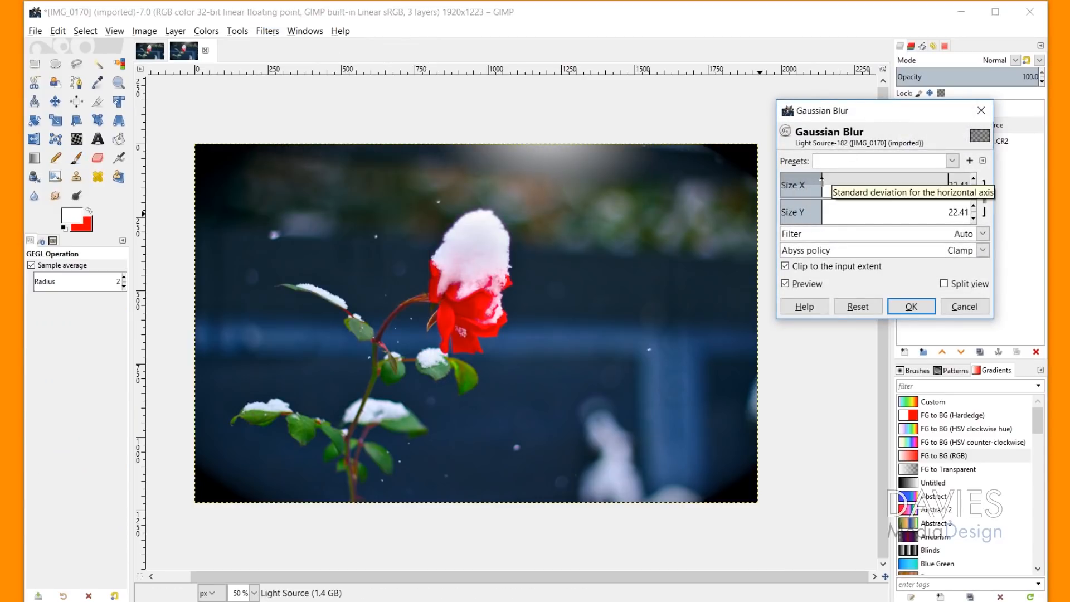
click(910, 306)
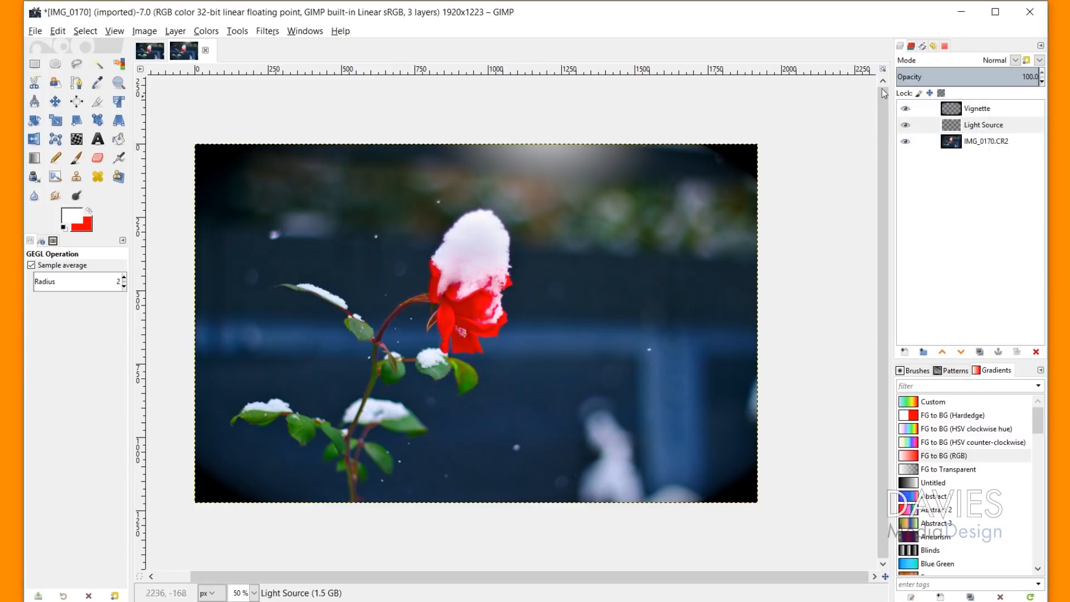
Step: Reduce the Light Source layer's opacity to about 46.3 and the Vignette layer's to 56.1, comparing the photo with the vignette hidden and shown
drag(998, 77, 954, 82)
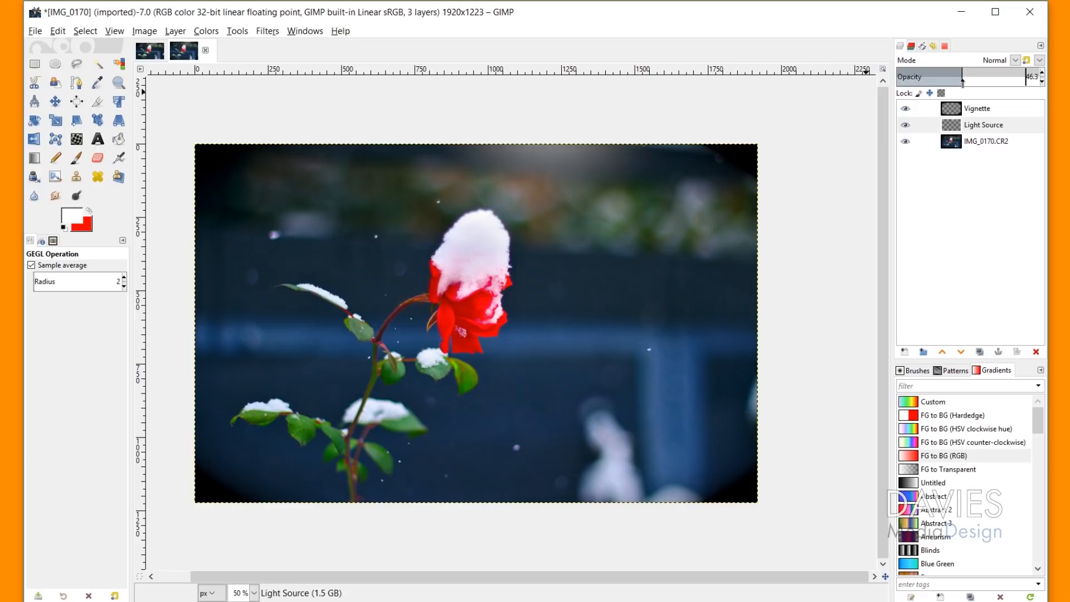
click(925, 141)
click(936, 109)
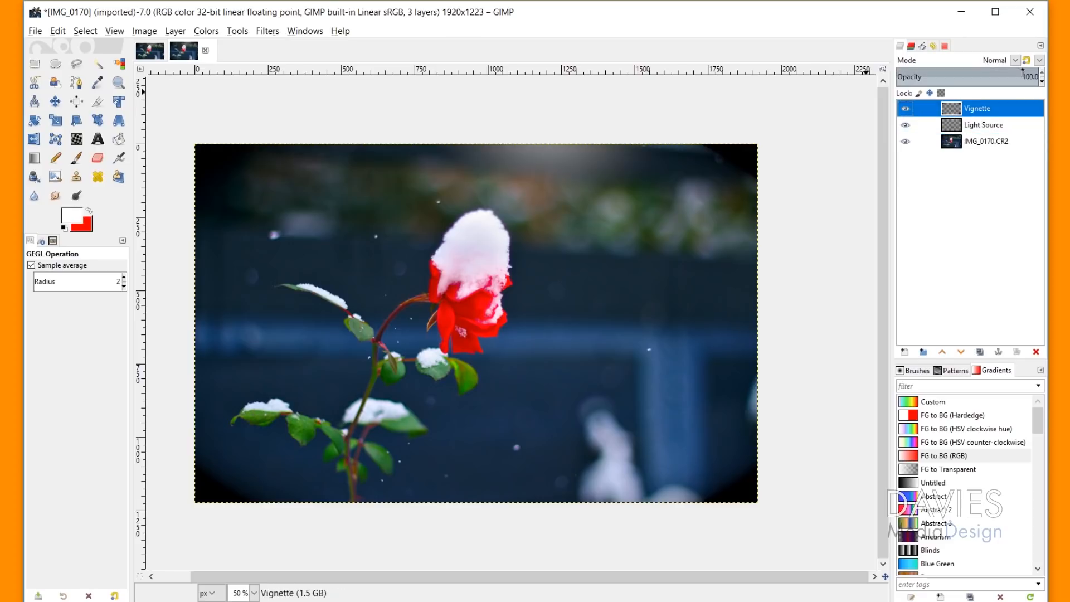
mouse_move(1023, 73)
mouse_down()
mouse_move(994, 78)
mouse_move(1025, 78)
mouse_move(1016, 78)
mouse_up()
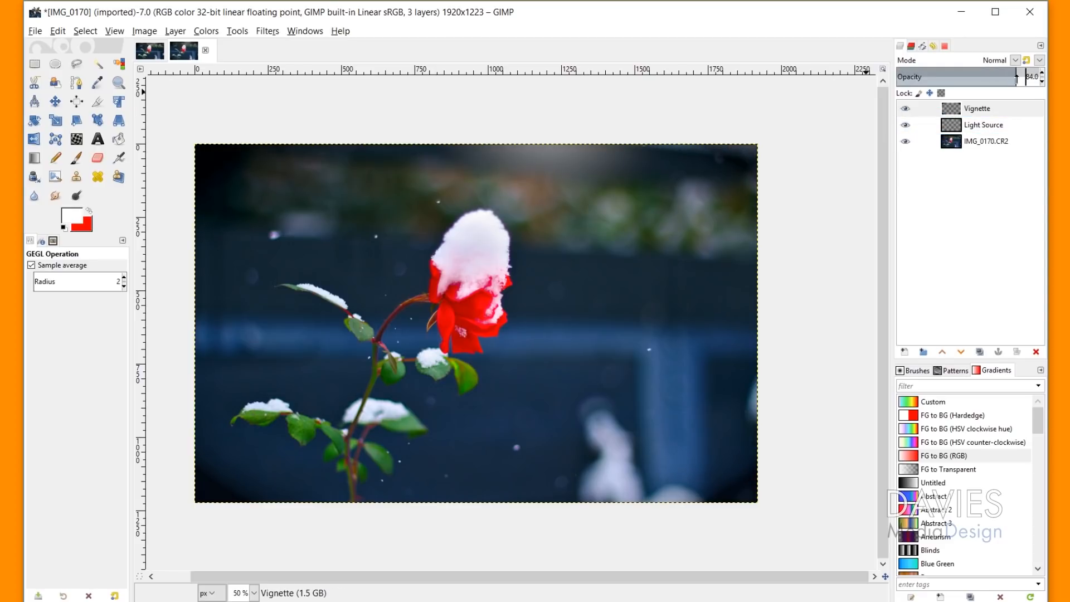
click(907, 109)
click(908, 110)
drag(1001, 73, 976, 77)
click(907, 108)
click(907, 108)
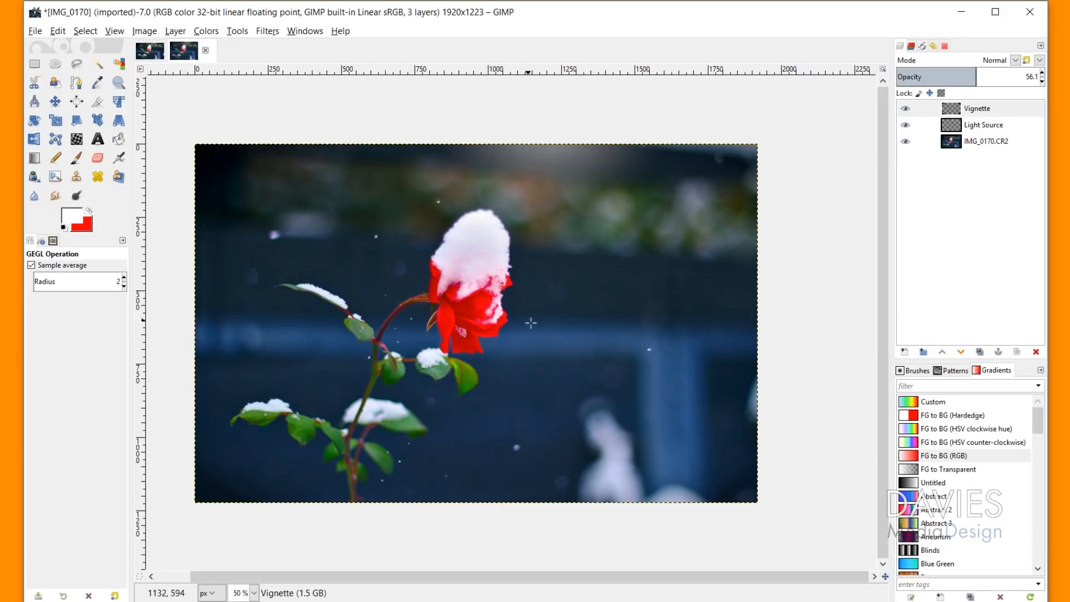
Step: Set up an export of the image under the name Rose RAW Photo with JPEG image as the file type
click(37, 30)
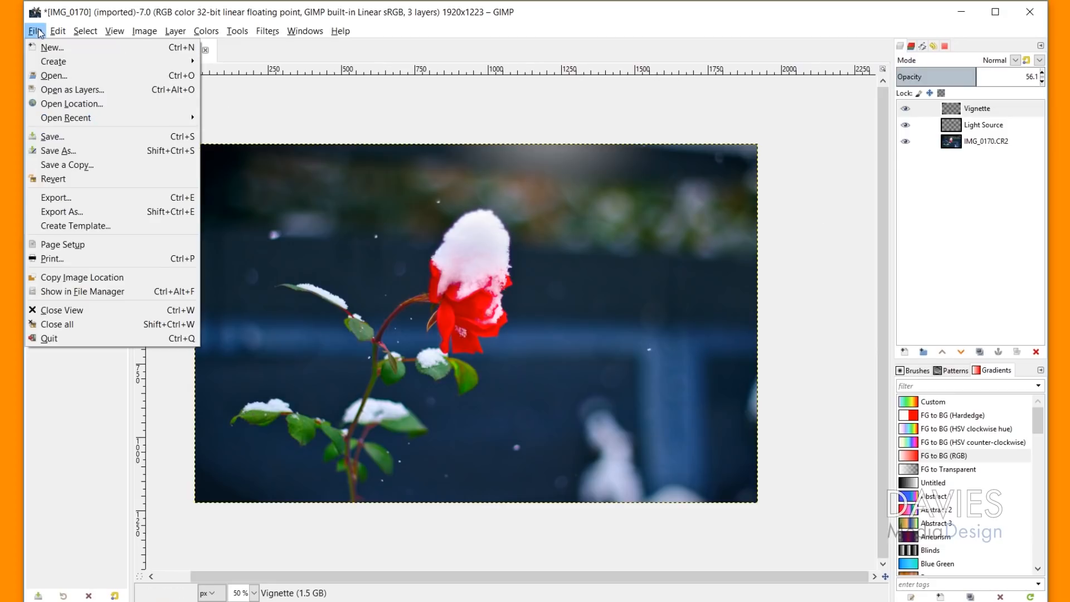
click(79, 208)
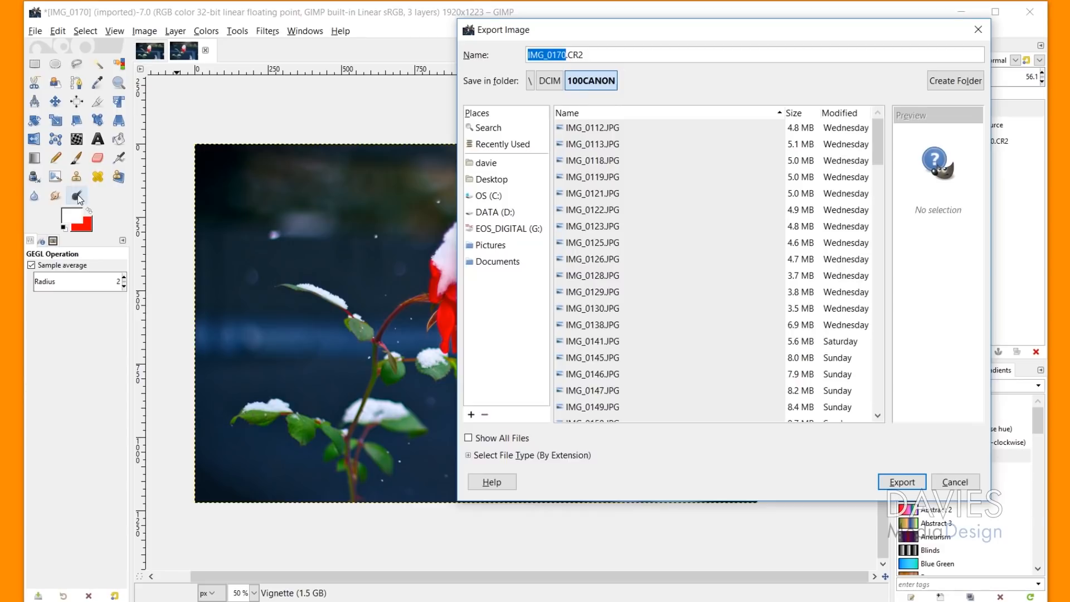
text(R)
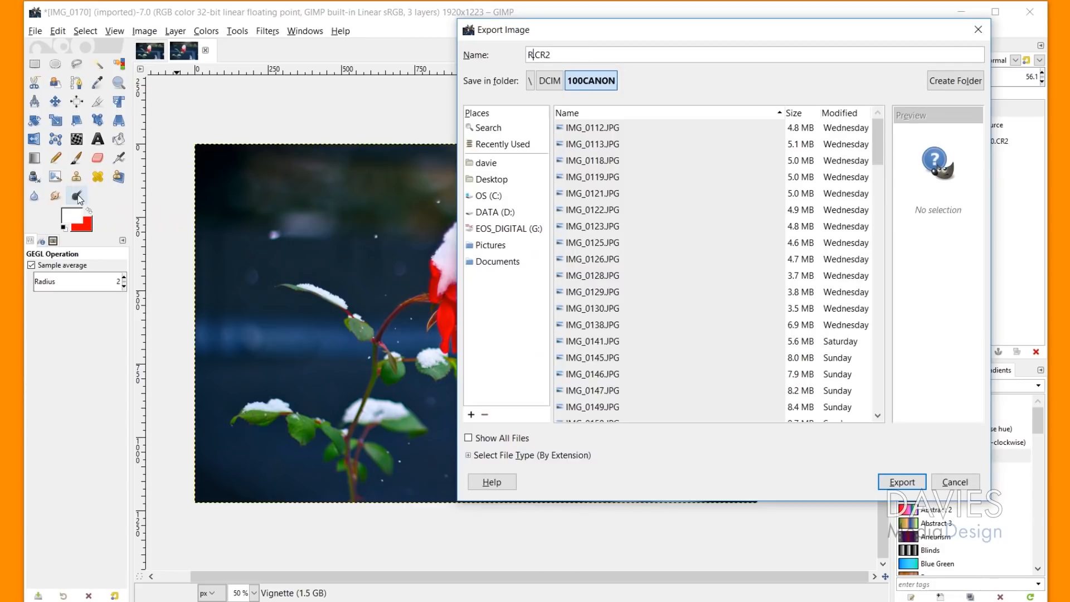
text(ose RAW Photo)
click(591, 456)
scroll(569, 426, down, 6)
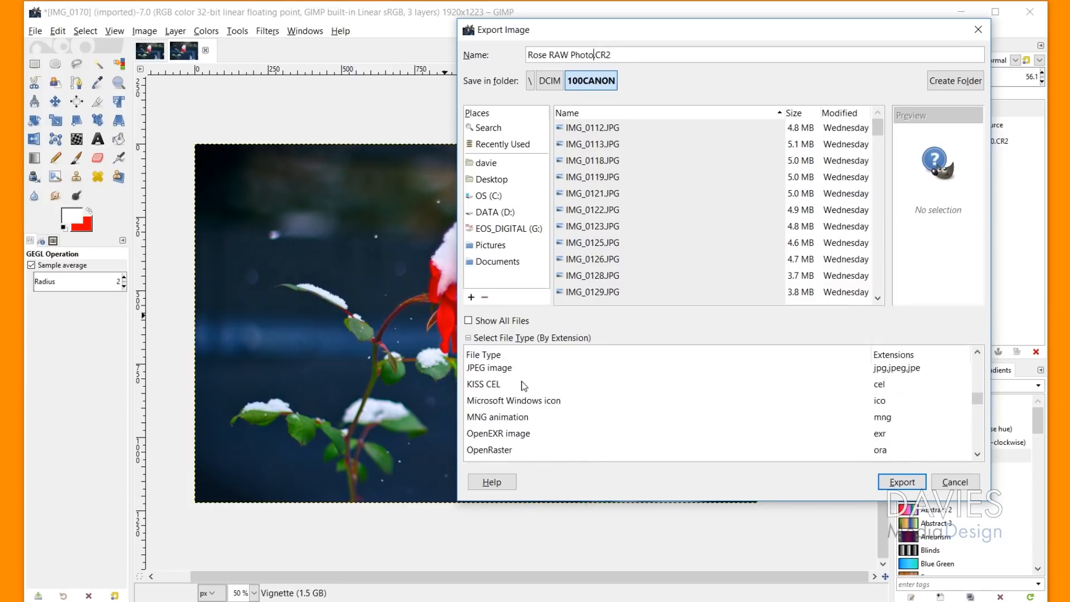
click(520, 372)
Step: Choose the Photos\GIMP Photos folder on the DATA (D:) drive and export the JPEG there at quality 100
click(509, 213)
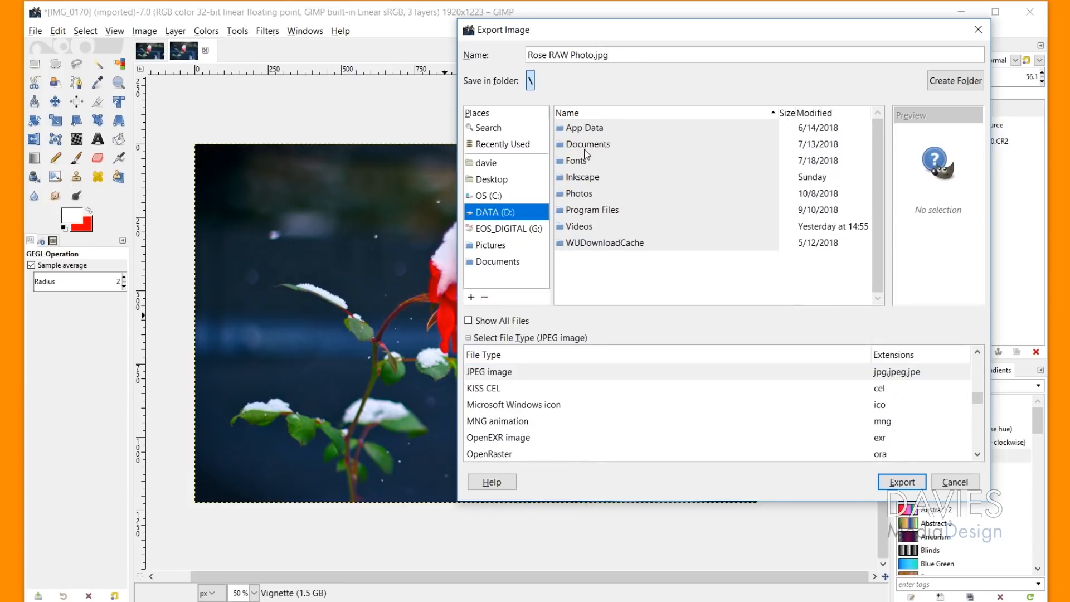
double_click(579, 194)
double_click(590, 146)
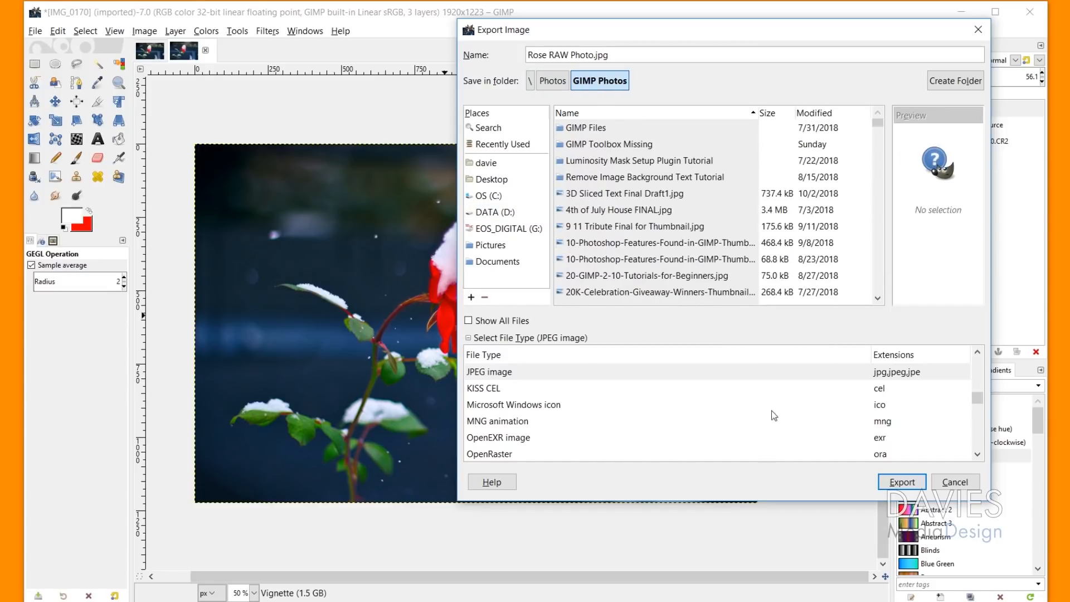
click(903, 482)
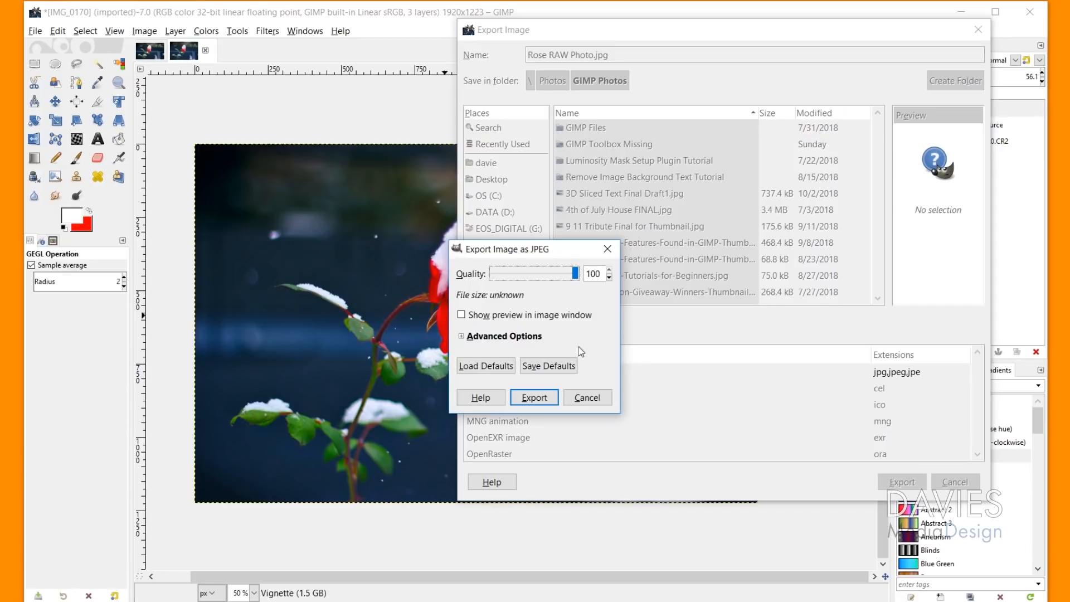
click(534, 398)
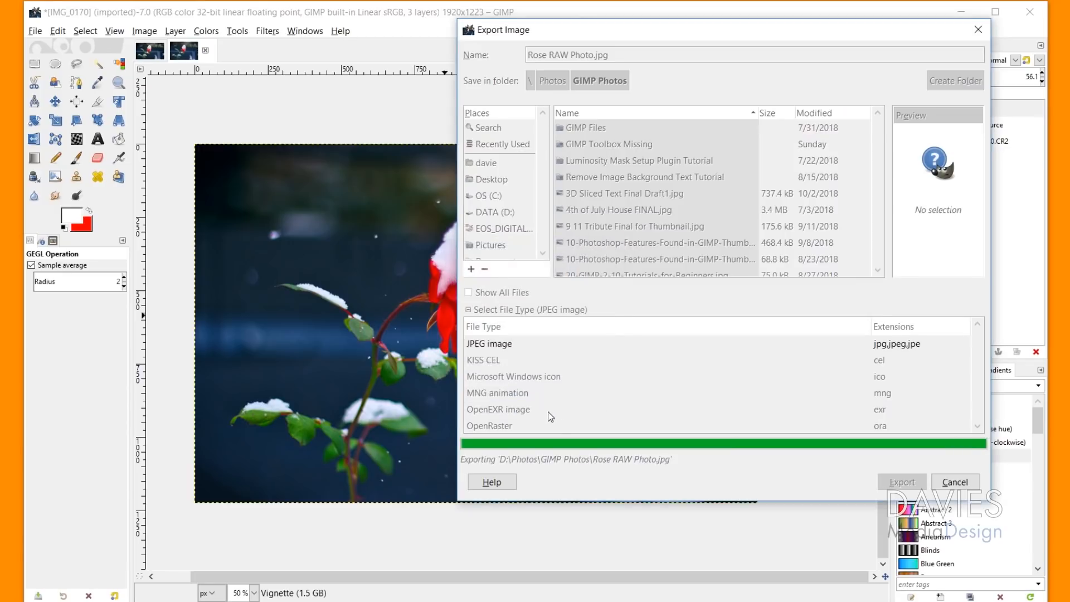